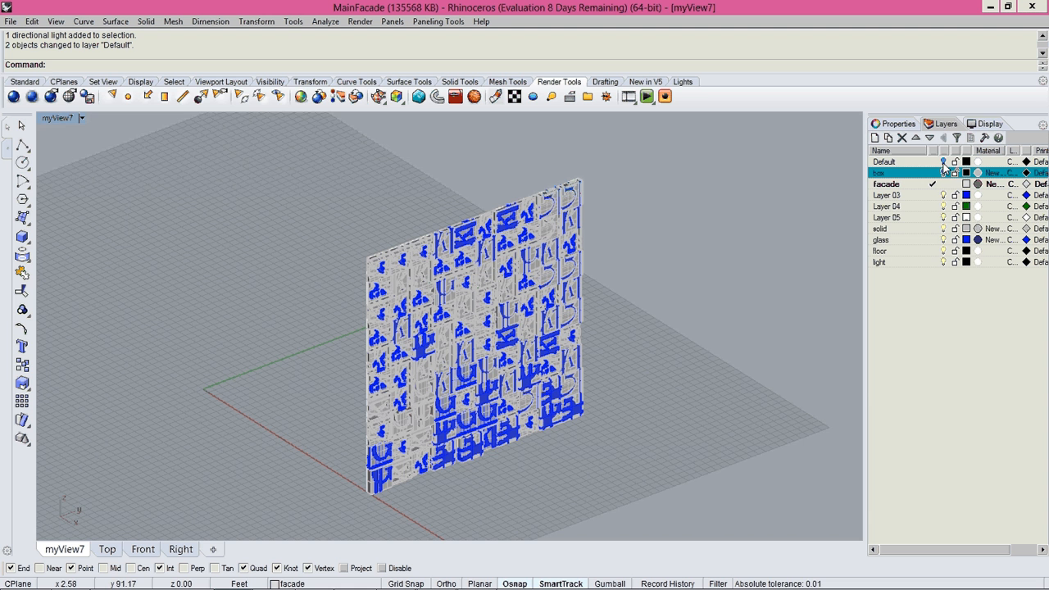
Turn on the Default layer so the dimensions, ground plane and light are shown around the facade
click(943, 165)
scroll(655, 284, down, 5)
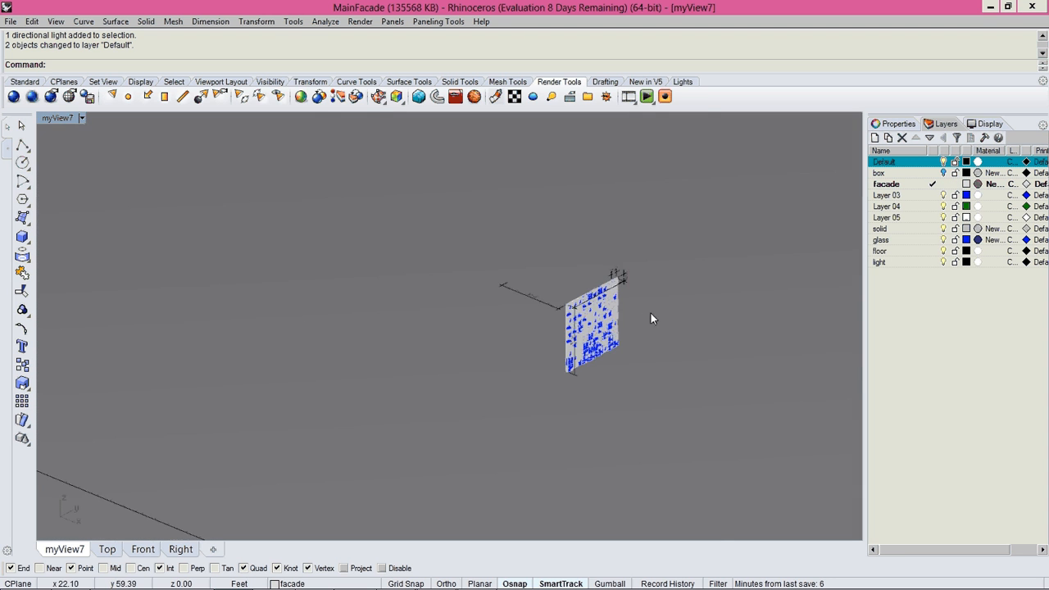
scroll(656, 322, up, 5)
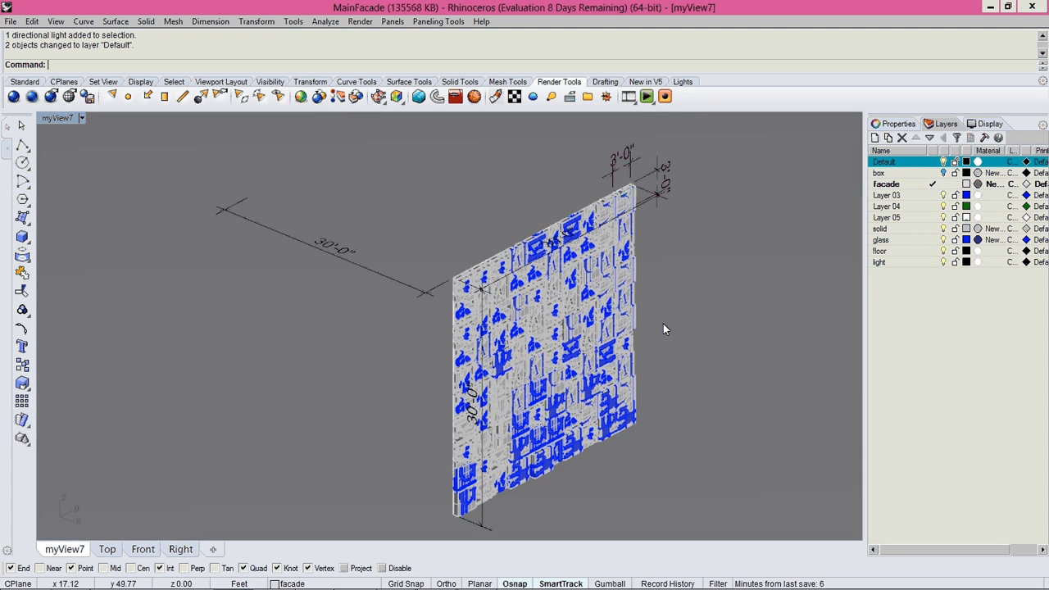
scroll(663, 323, down, 8)
right_drag(663, 324, 501, 372)
scroll(501, 372, down, 8)
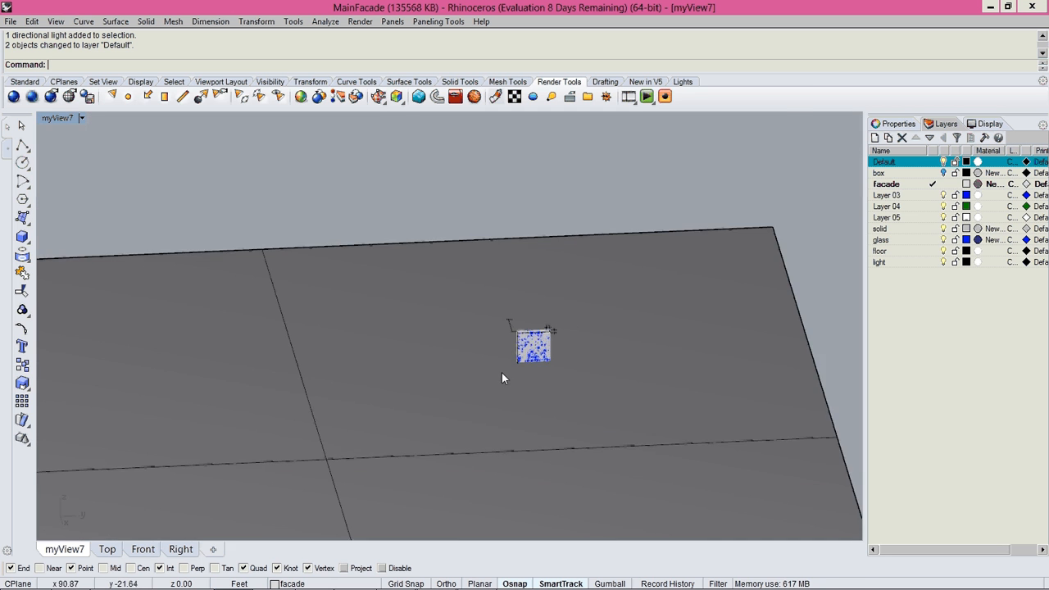
scroll(502, 372, down, 8)
scroll(555, 344, up, 4)
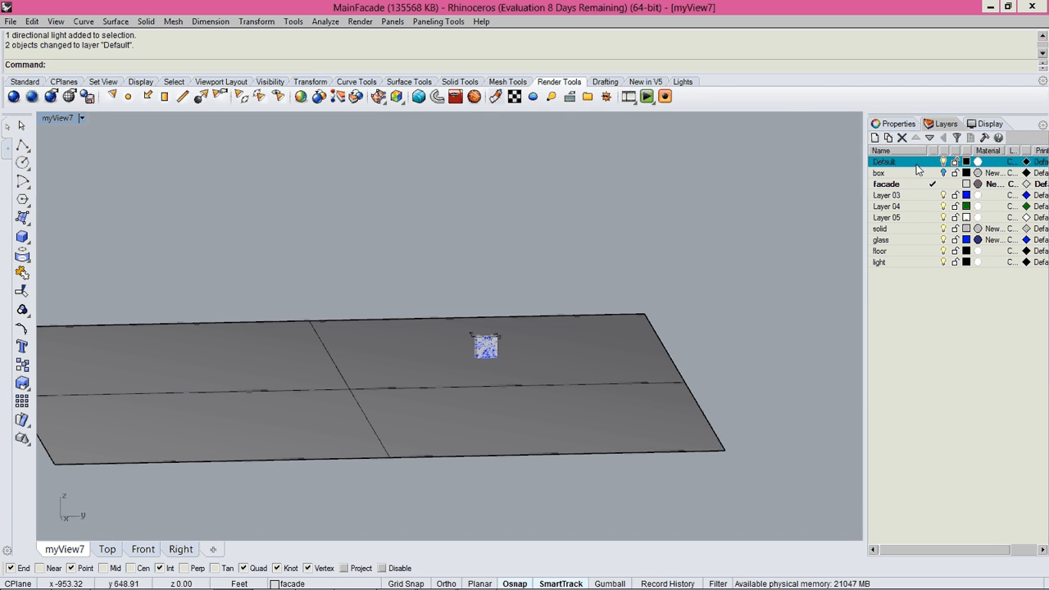
Create two new layers and try to name the second one light
click(875, 138)
click(875, 137)
text(light)
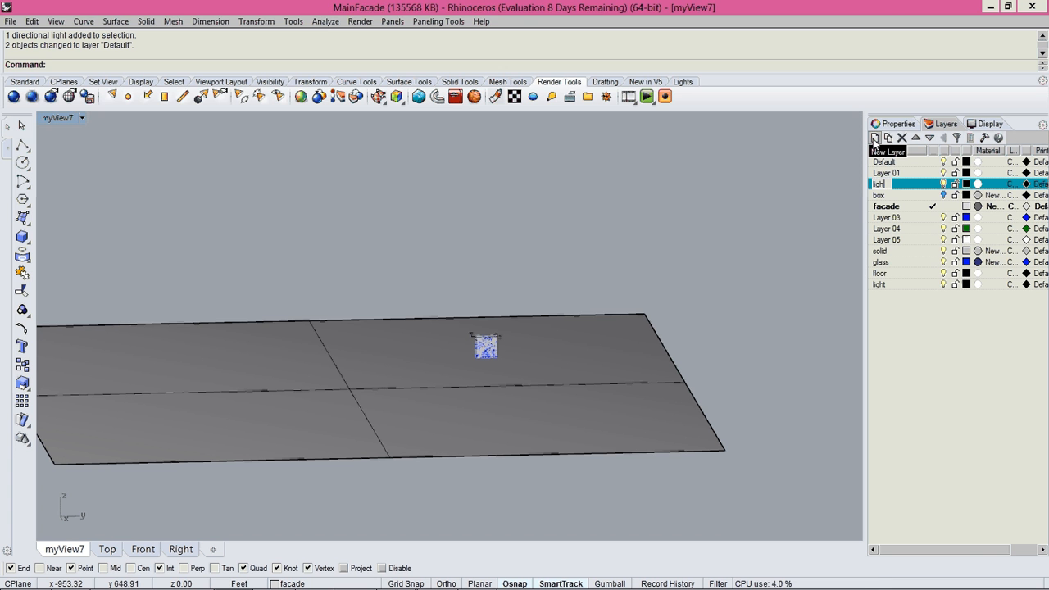
key(Return)
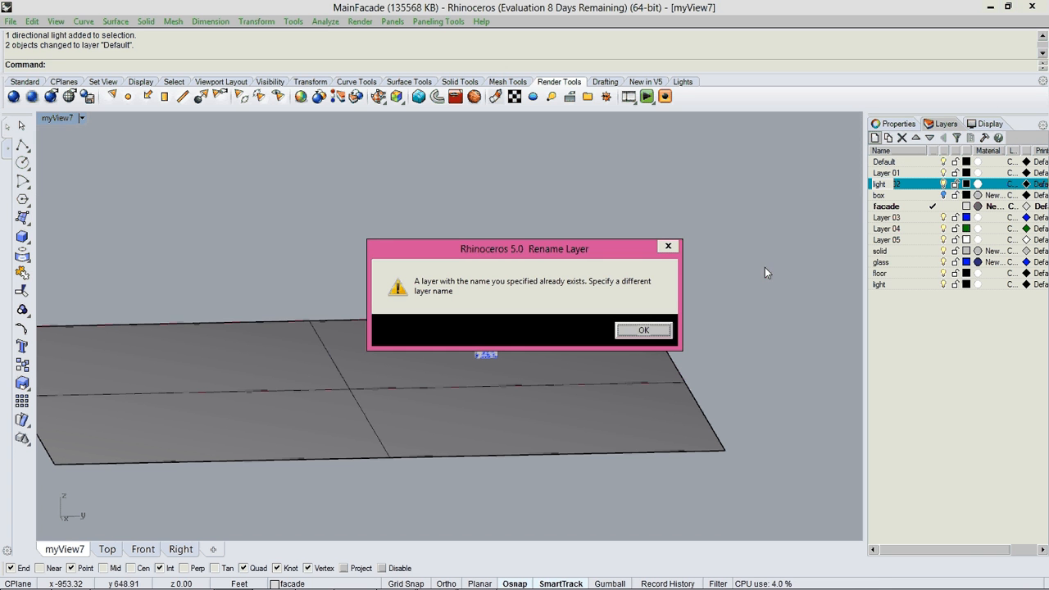
click(644, 330)
Delete the existing light and floor layers from the layer list
click(880, 284)
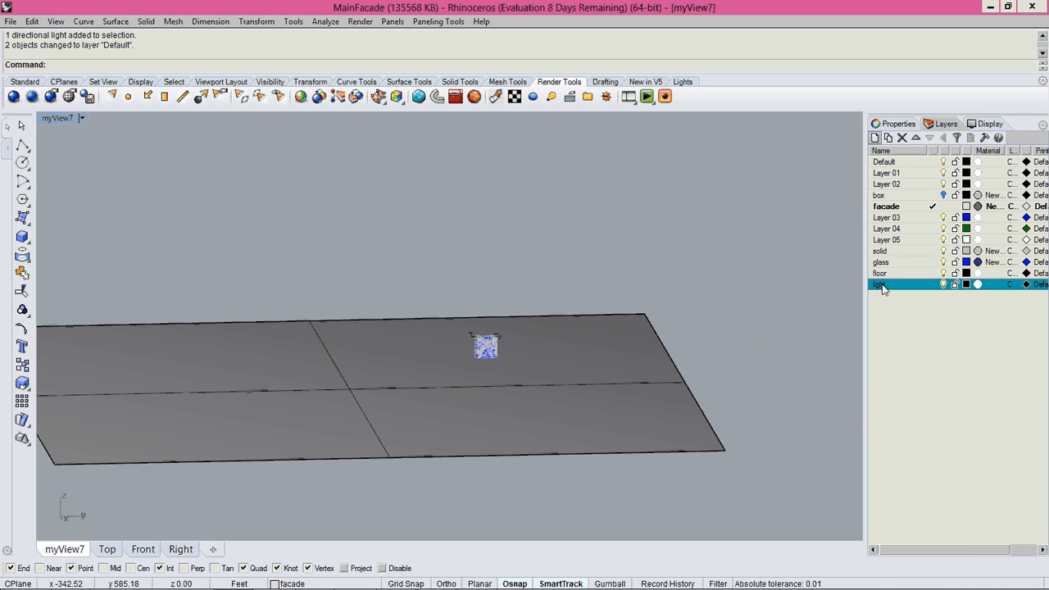
right_click(881, 286)
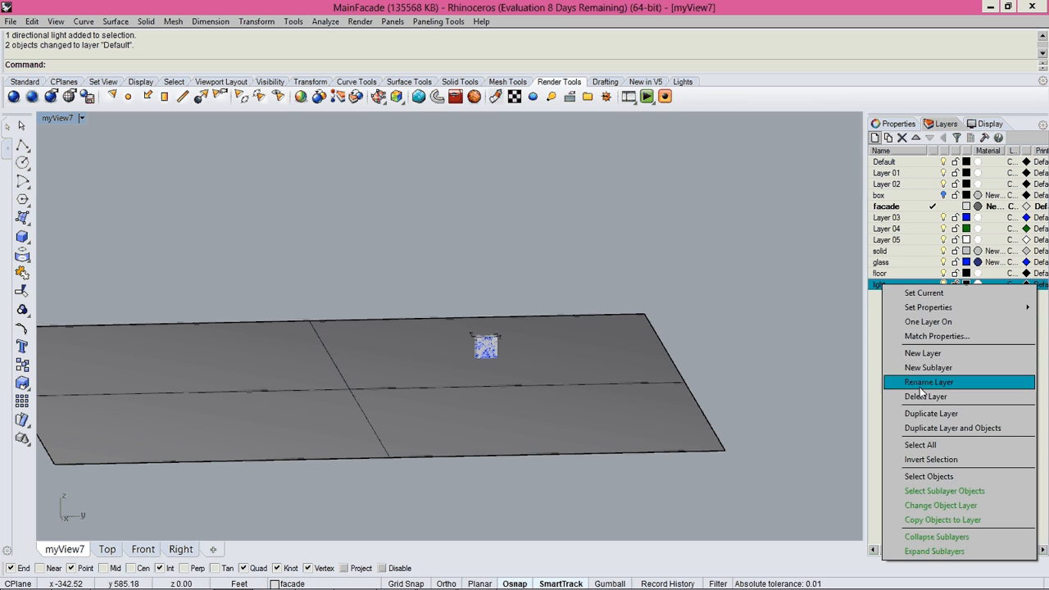
click(924, 395)
right_click(883, 251)
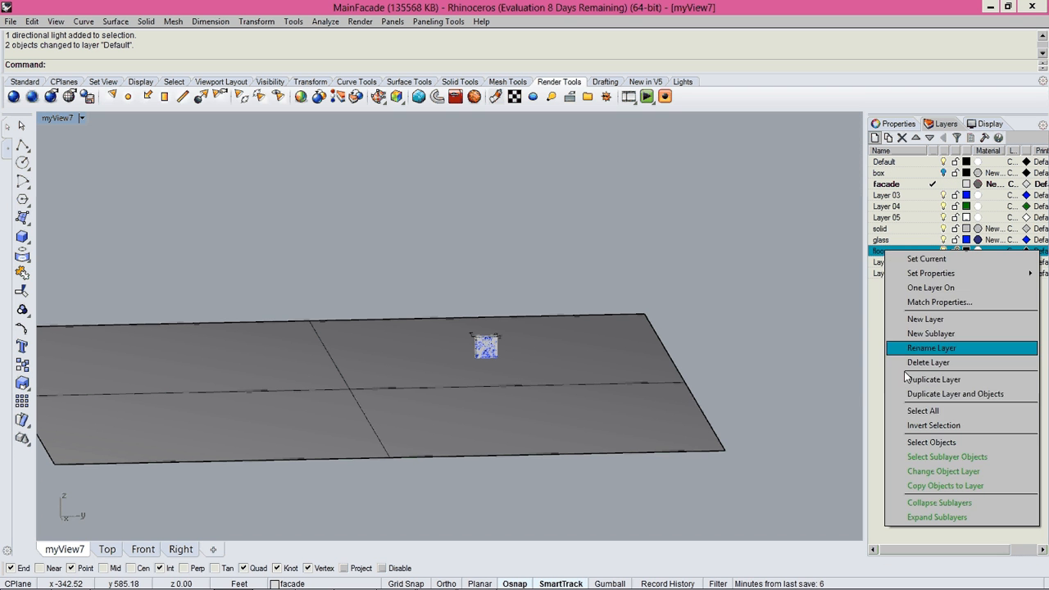
click(918, 362)
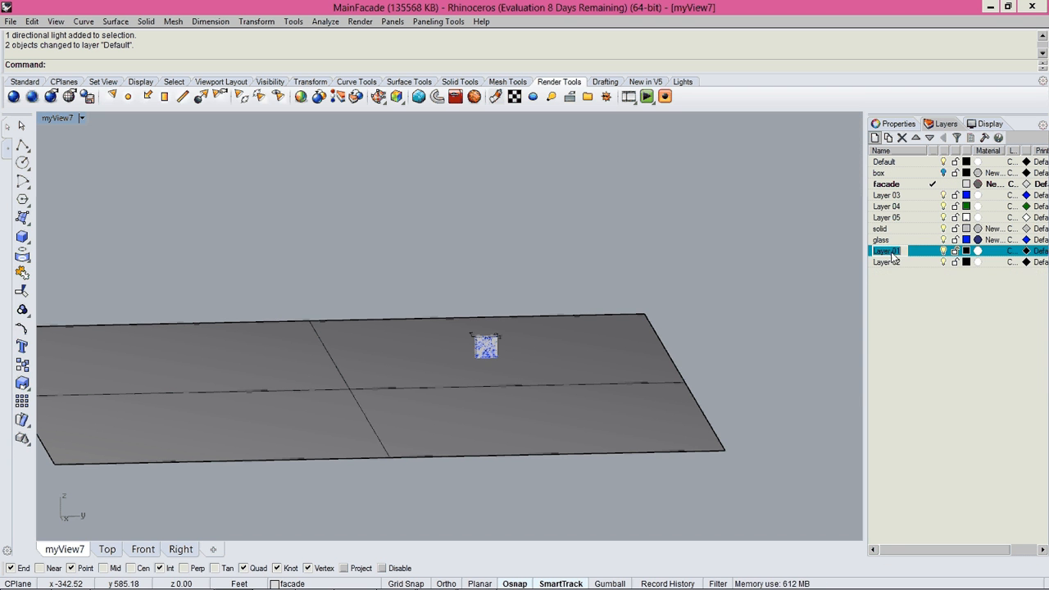
Rename Layer 01 as flor and Layer 02 as light
text(fl)
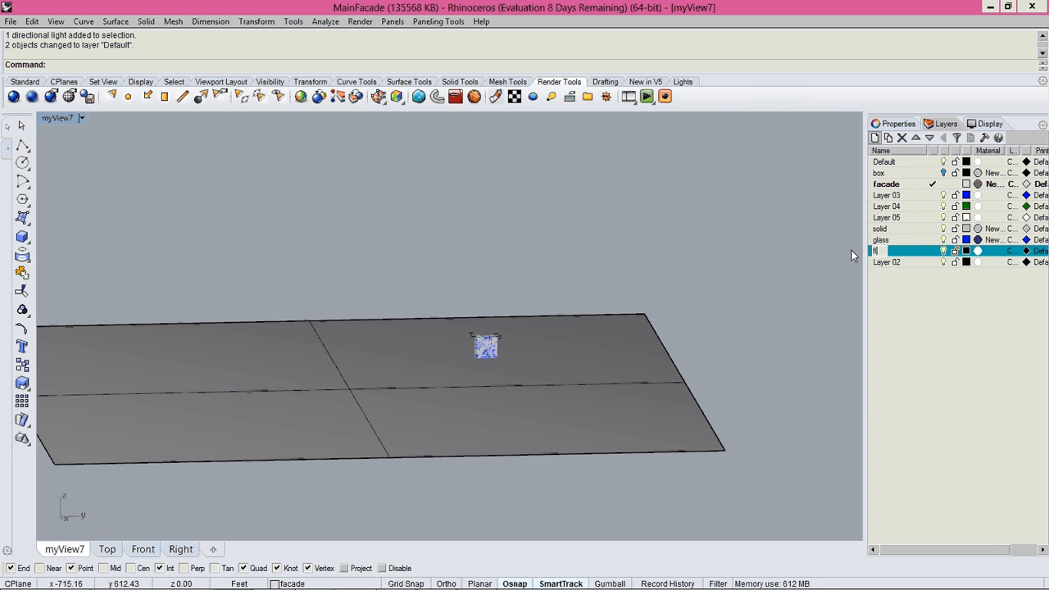
text(or)
key(Return)
double_click(890, 262)
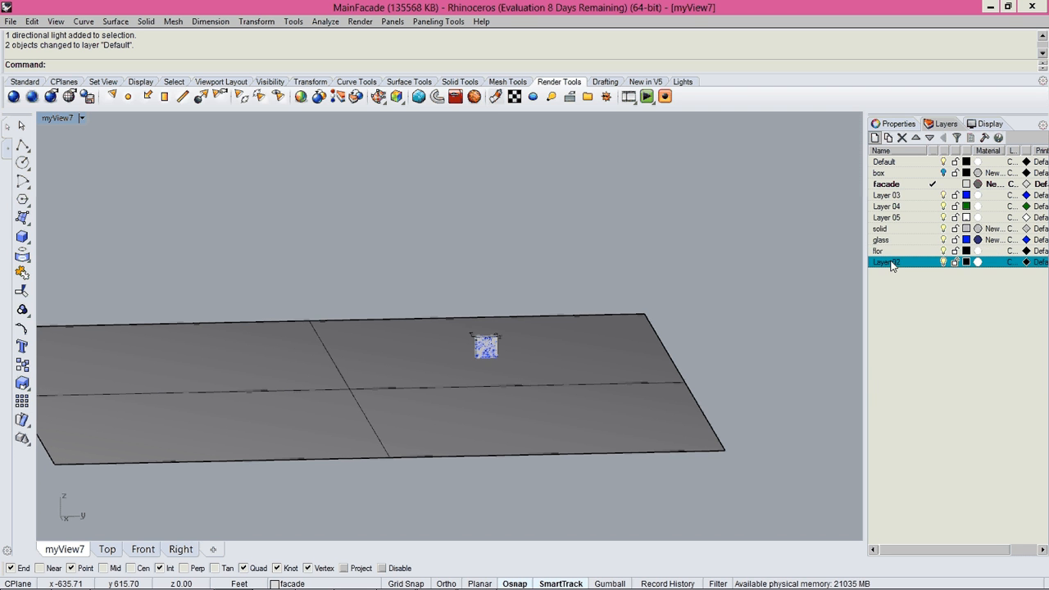
click(891, 262)
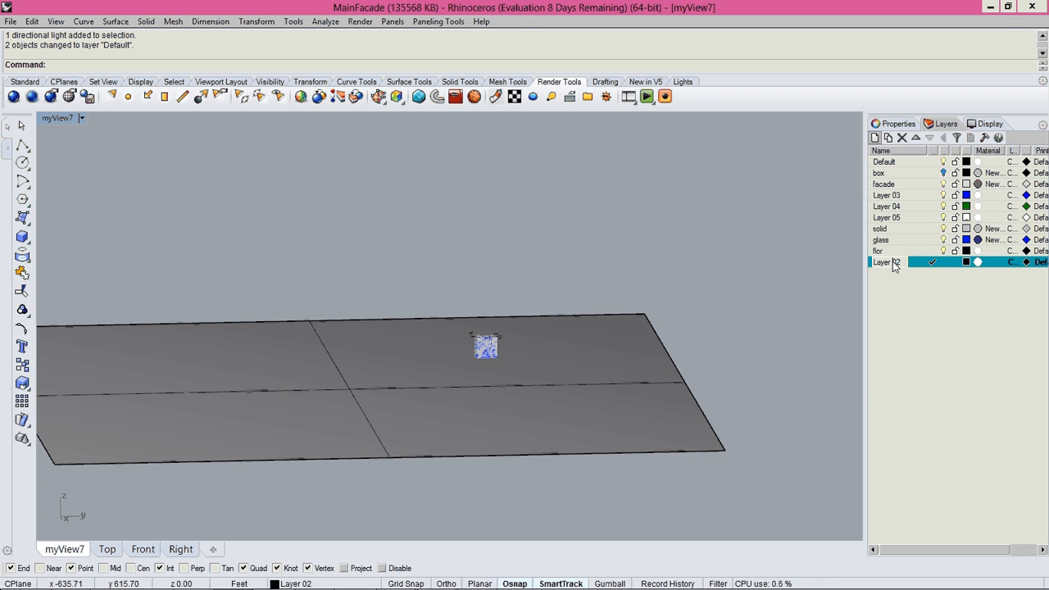
text(light)
key(Return)
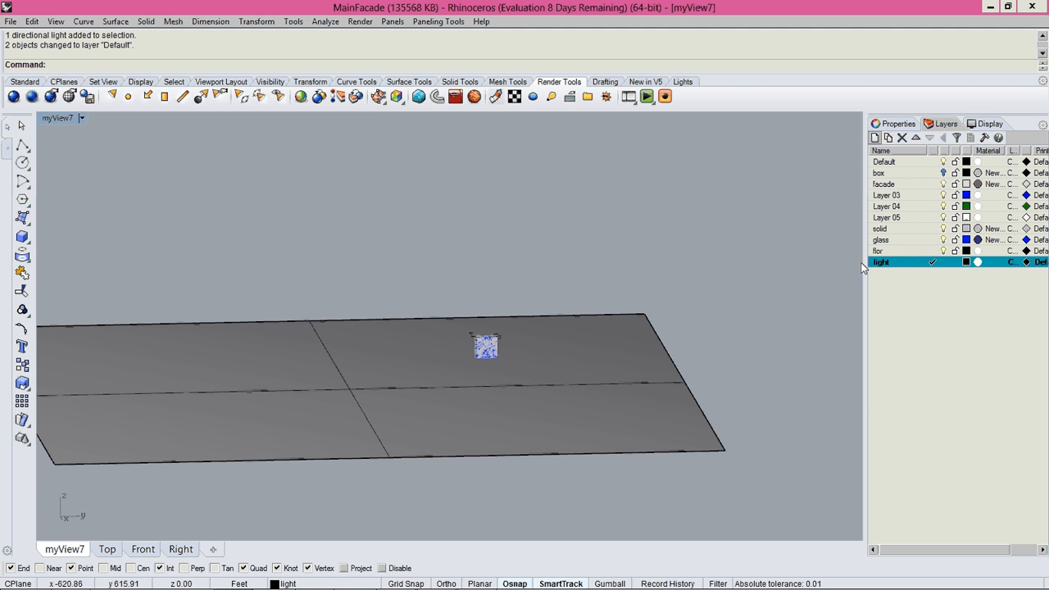
With Default as the current layer, move the large ground surface to the flor layer and rename that layer floor
click(938, 162)
scroll(548, 309, up, 2)
click(549, 309)
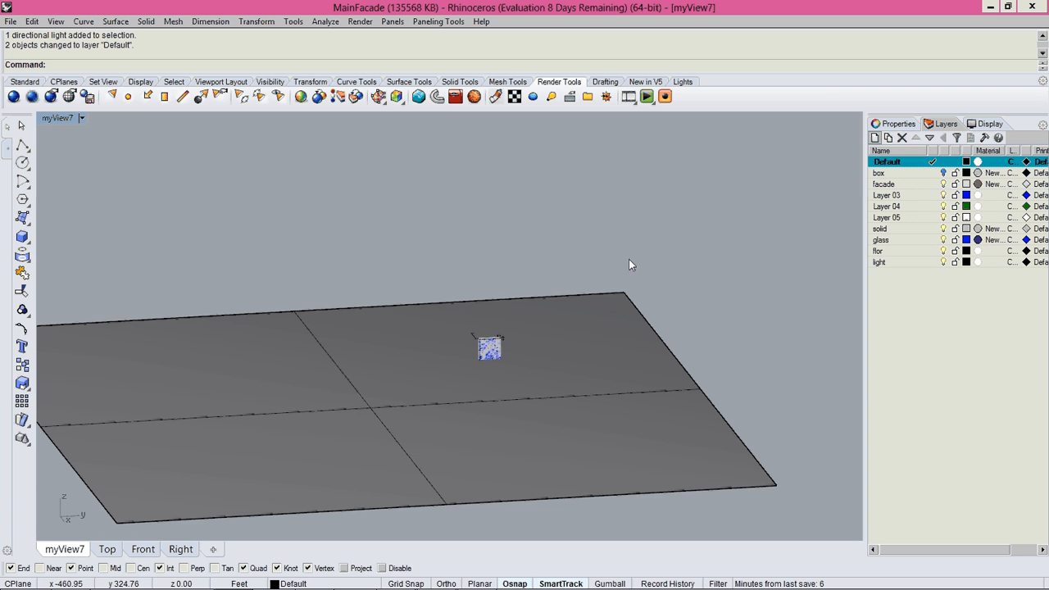
right_click(893, 251)
click(949, 478)
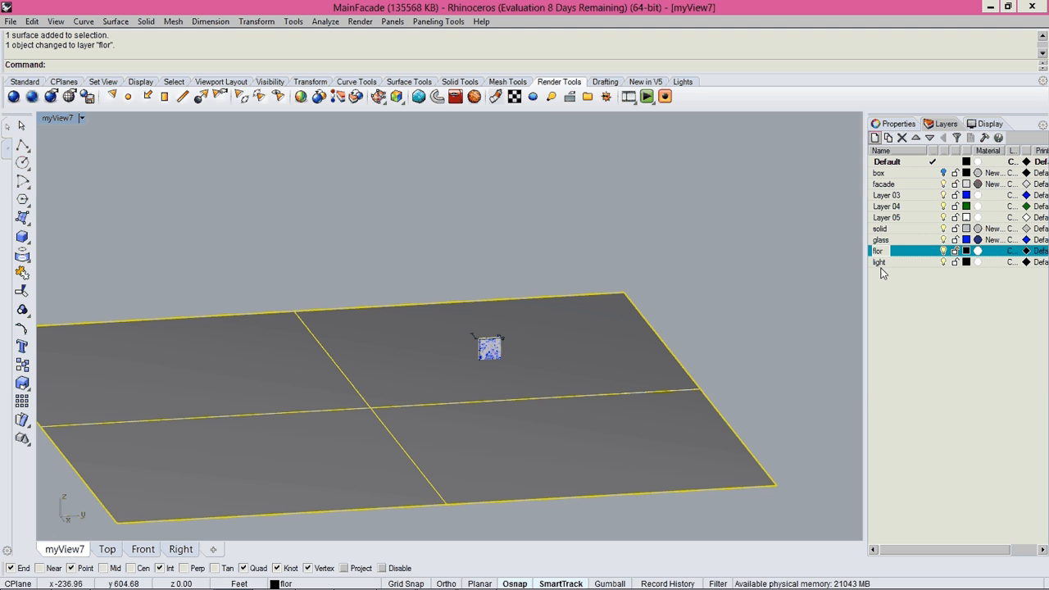
text(o)
key(Return)
Move the directional light above the ground plane to the light layer and clear the selection
scroll(547, 325, down, 3)
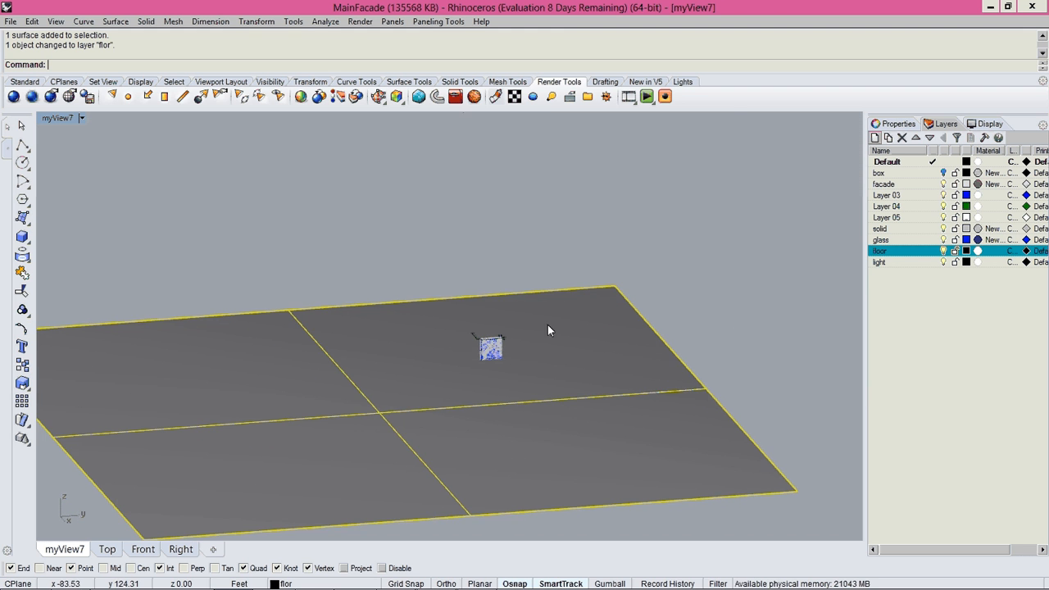
click(491, 174)
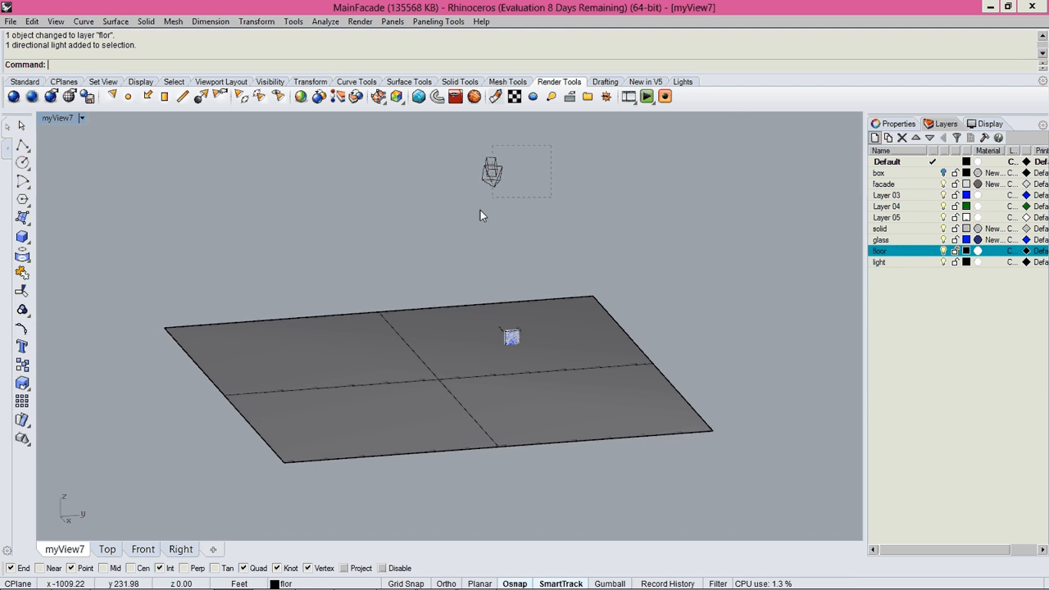
click(882, 262)
right_click(887, 264)
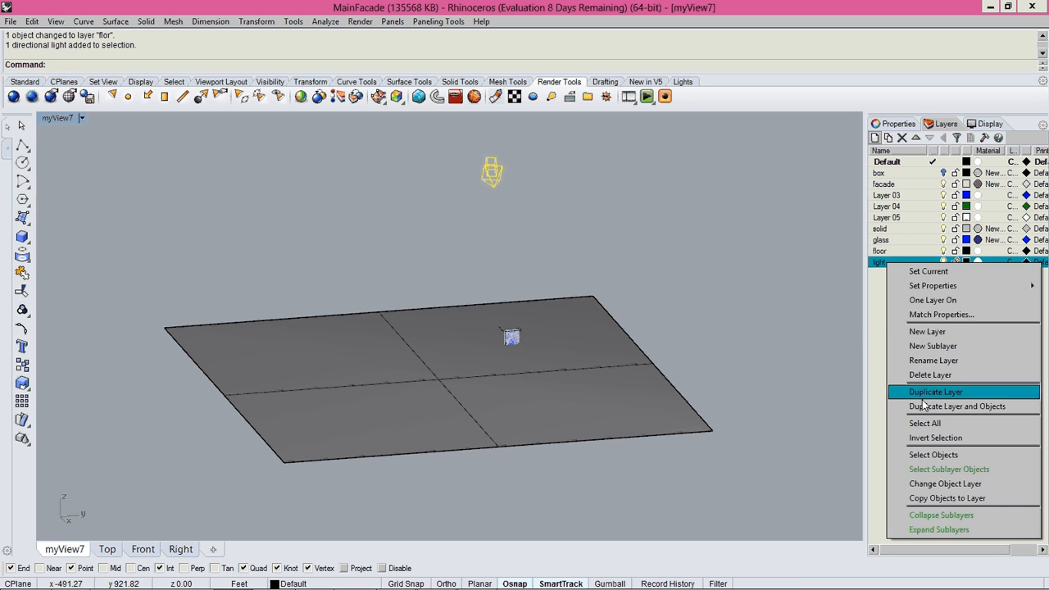
click(936, 484)
click(822, 418)
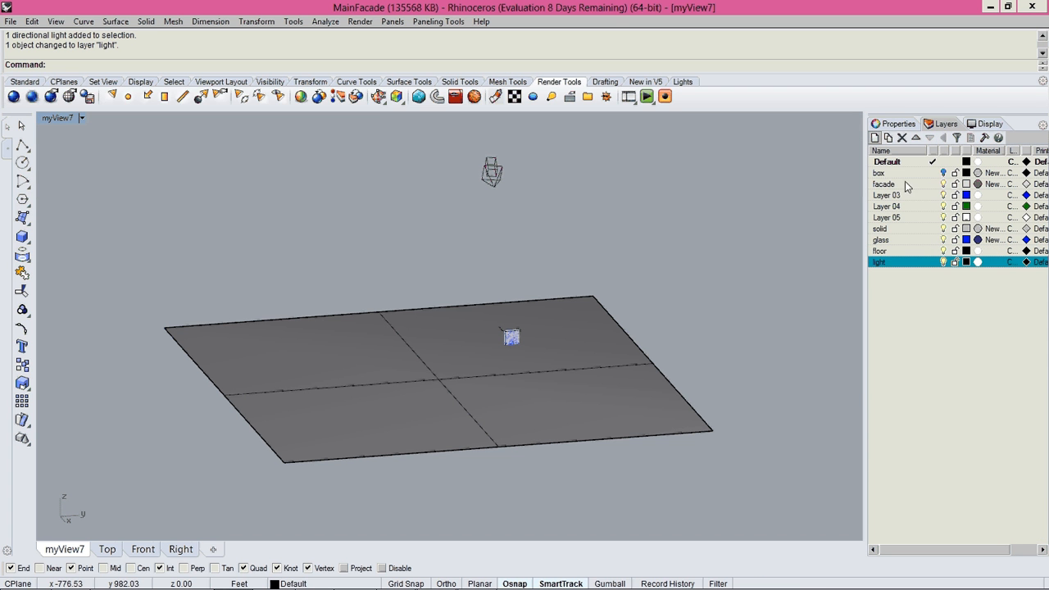
Make floor the current layer and turn off the Default layer to hide the dimensions
click(934, 252)
scroll(762, 272, up, 3)
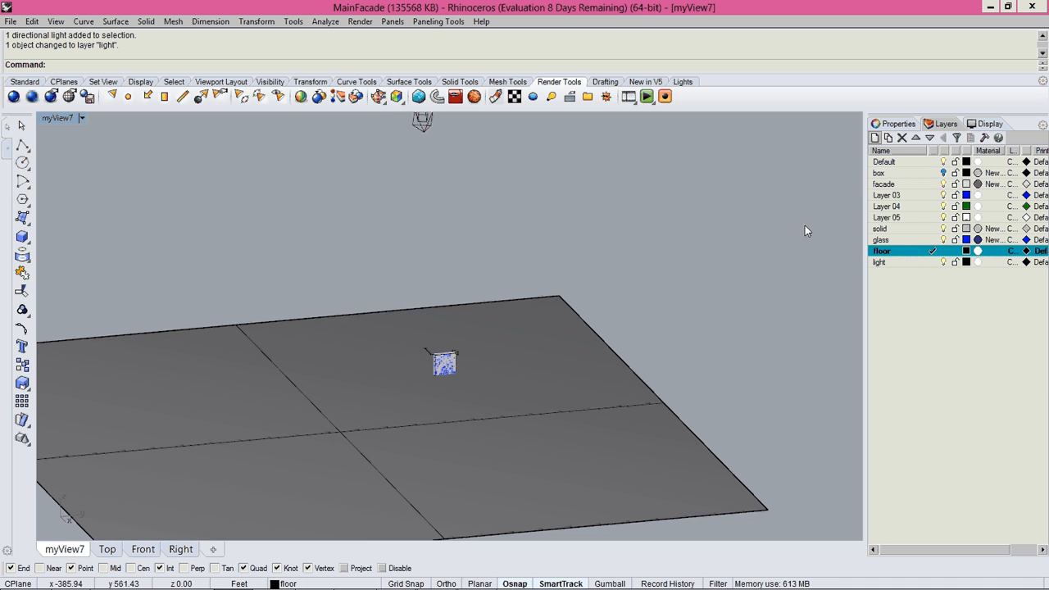
click(934, 161)
scroll(442, 360, up, 5)
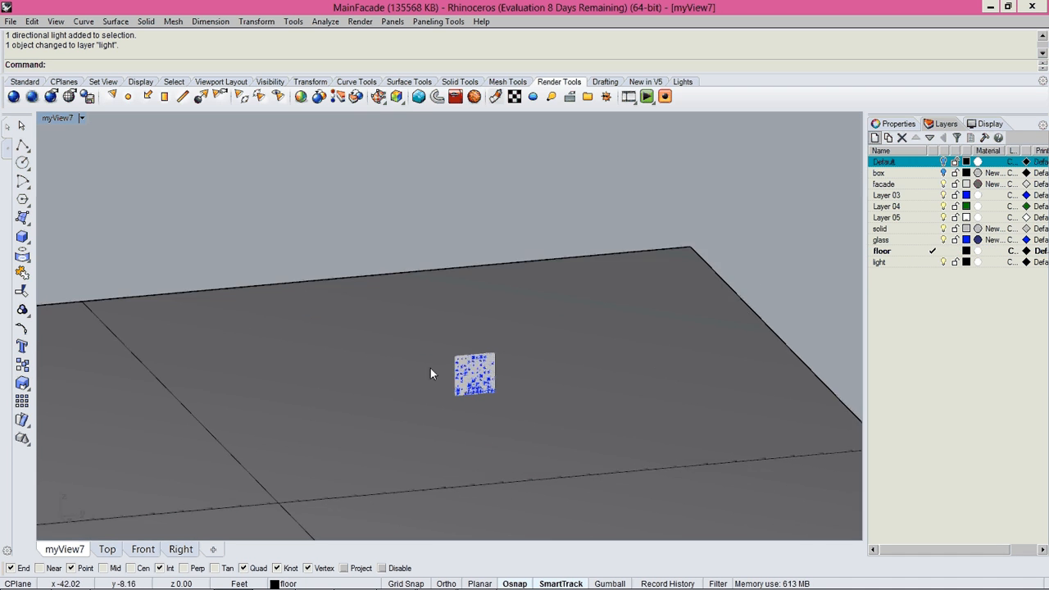
right_drag(457, 356, 509, 354)
scroll(461, 321, up, 8)
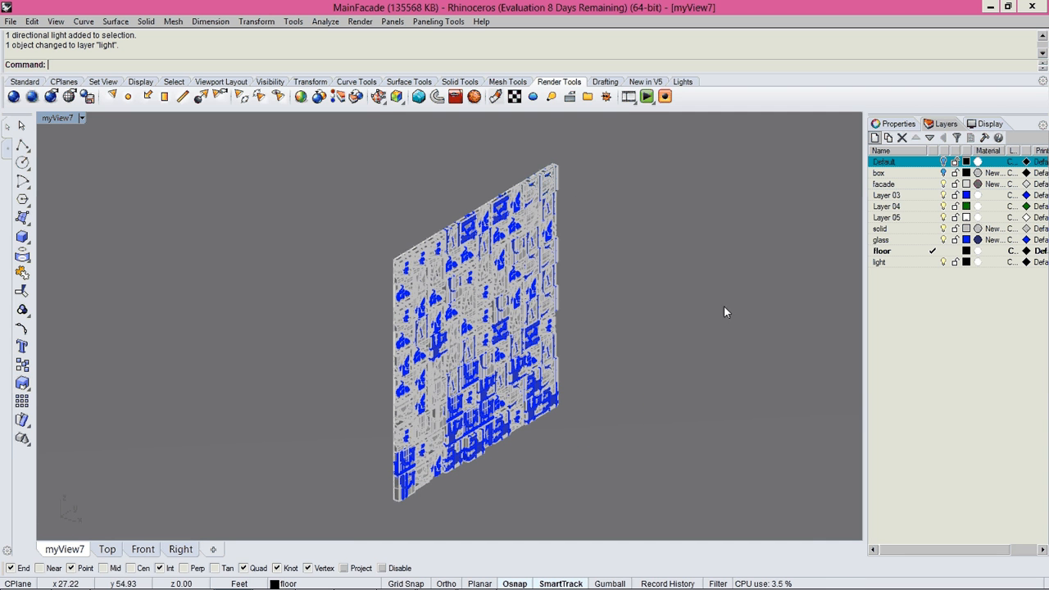
Change the myView7 viewport's projection from parallel to Perspective
click(898, 124)
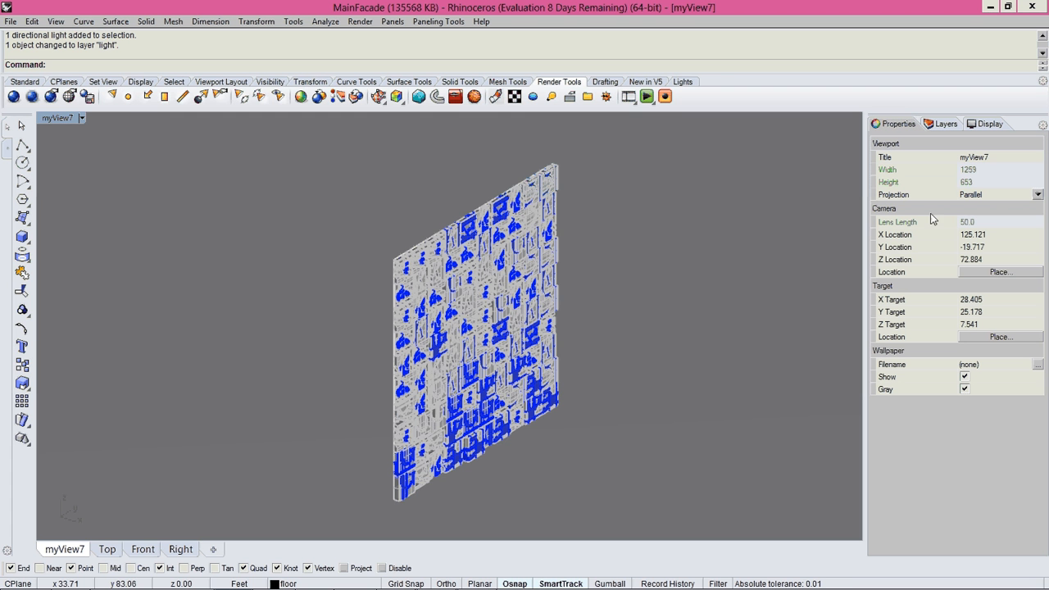
right_drag(574, 314, 629, 292)
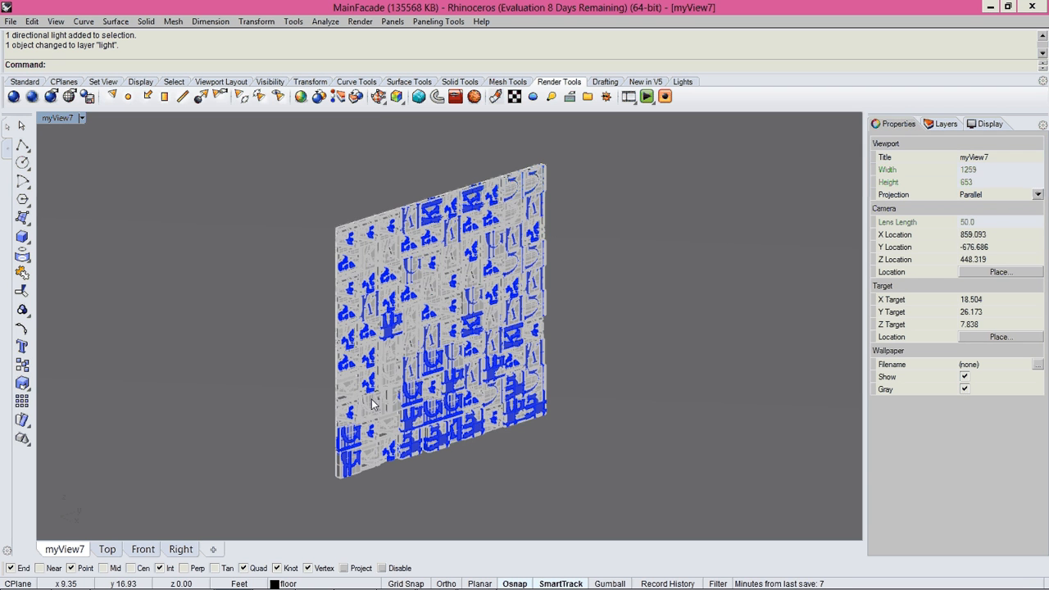
click(993, 195)
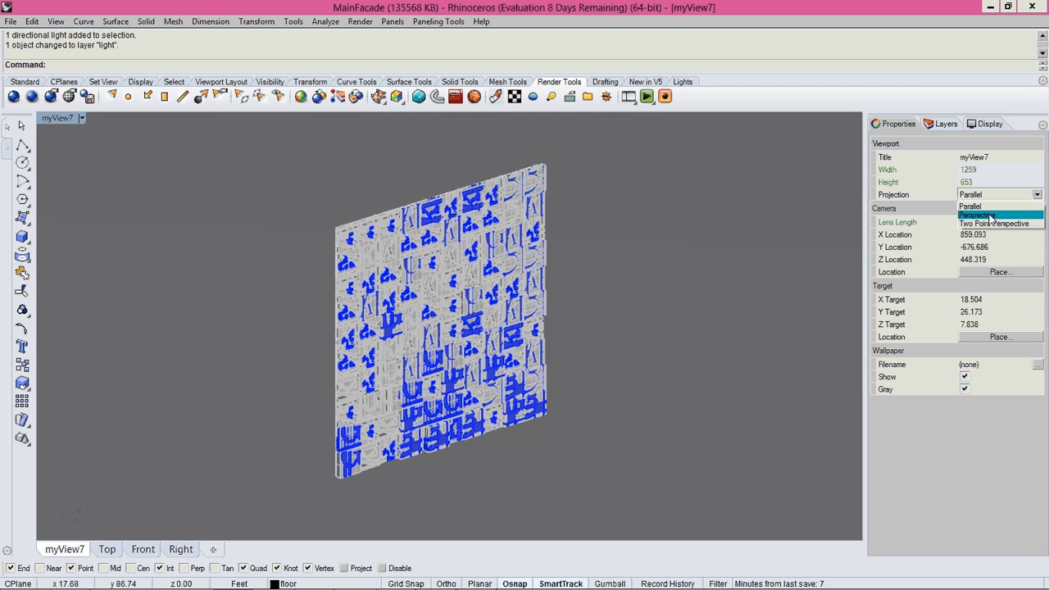
click(990, 215)
scroll(453, 332, up, 5)
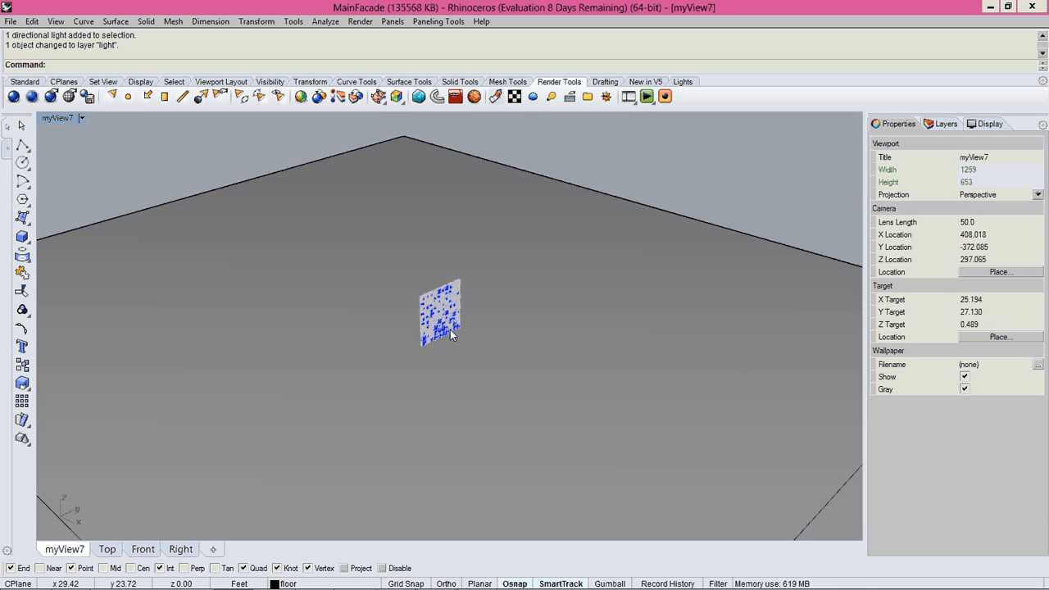
scroll(449, 329, up, 6)
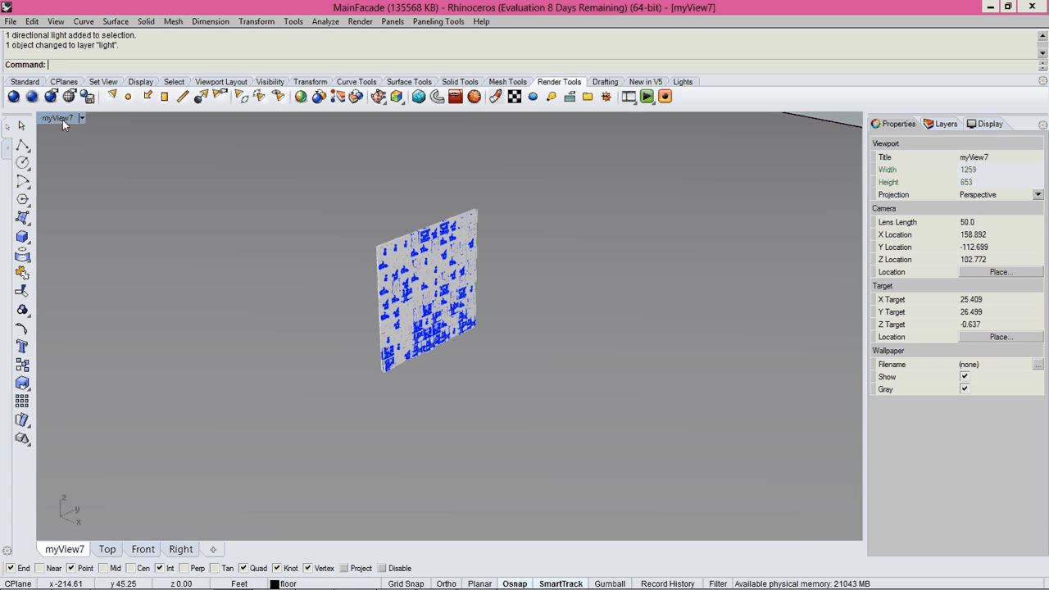
Widen the myView7 camera by adjusting its lens length, and undo the accidental move of the floor surface
click(62, 119)
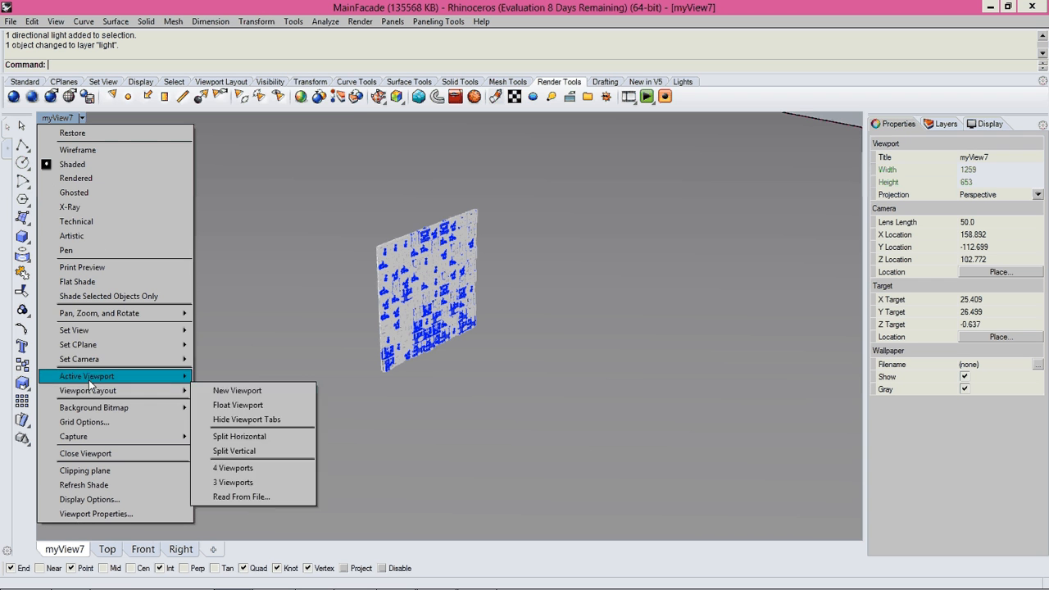
mouse_move(123, 359)
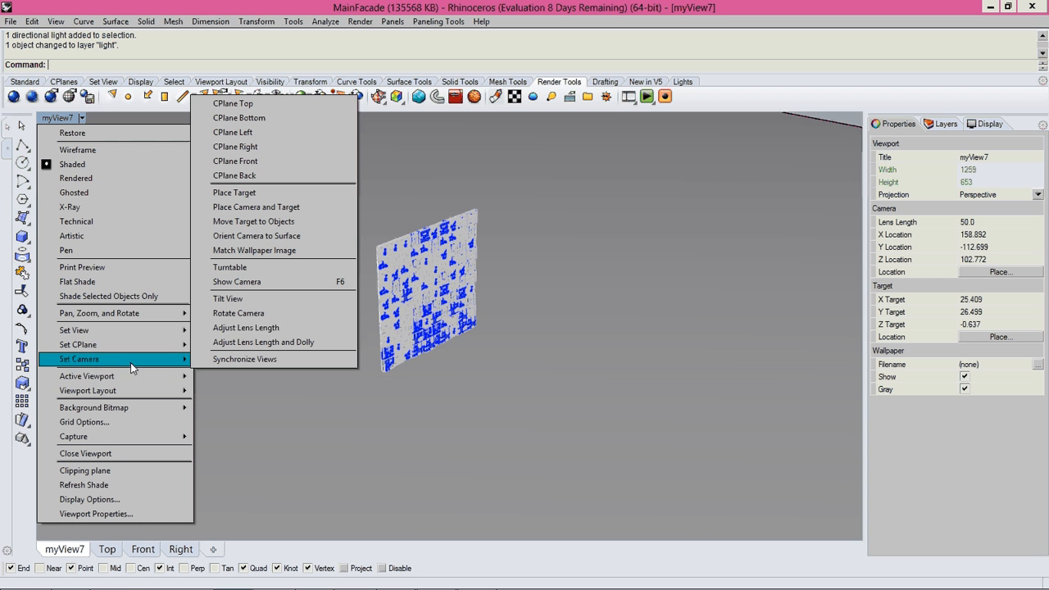
click(243, 331)
drag(386, 352, 424, 328)
drag(425, 328, 436, 439)
key(ctrl+z)
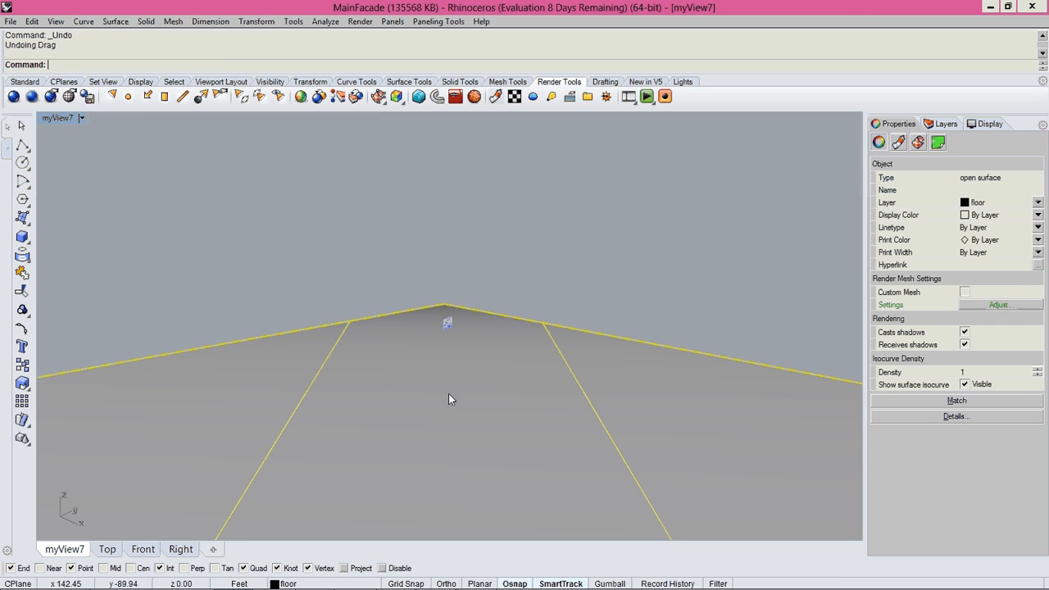
Adjust the perspective camera's lens length again, to about 2.8
right_click(449, 393)
drag(441, 372, 448, 341)
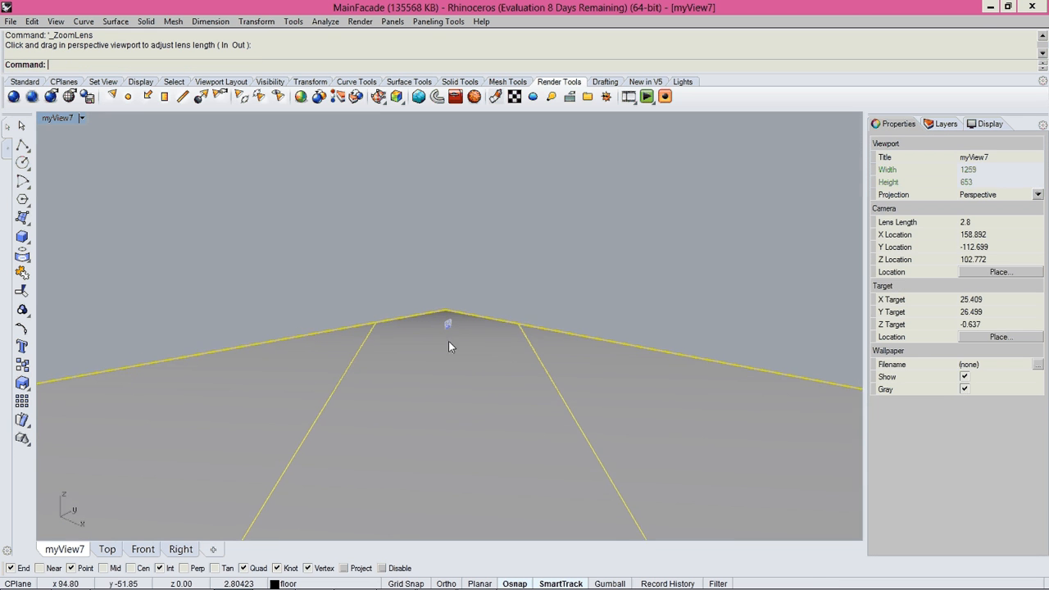
scroll(450, 322, up, 15)
right_drag(433, 303, 454, 364)
scroll(455, 364, down, 10)
Narrow the myView7 camera's field of view by adjusting its lens length to about 30.7
right_click(62, 120)
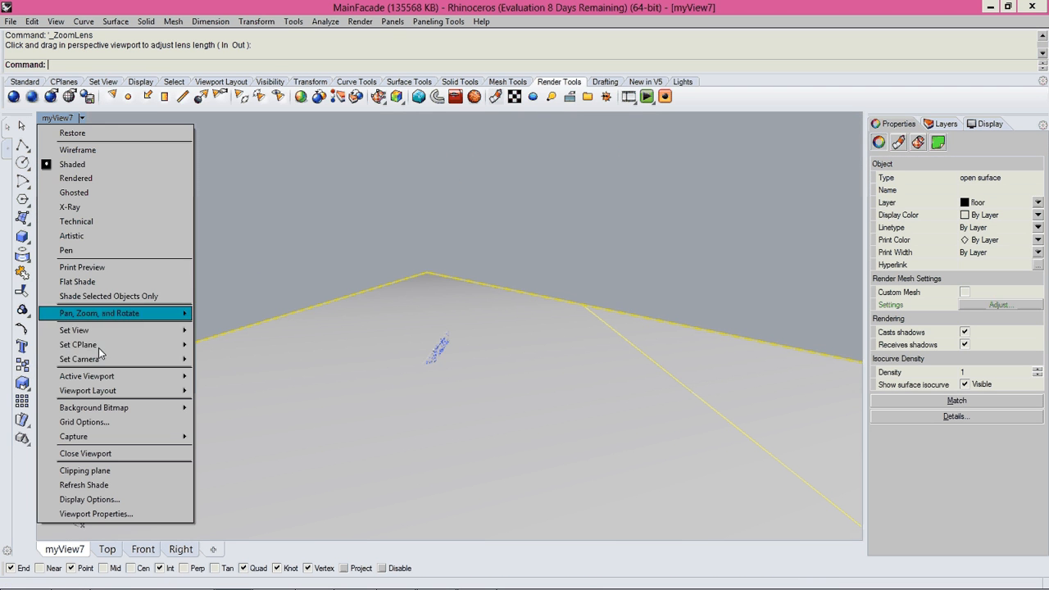
mouse_move(100, 359)
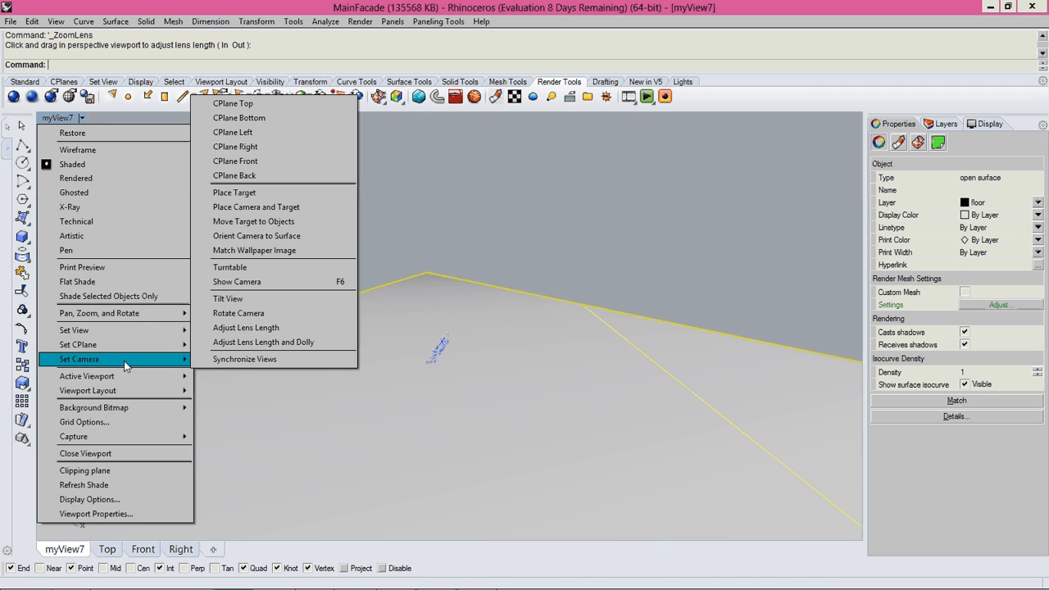
click(250, 328)
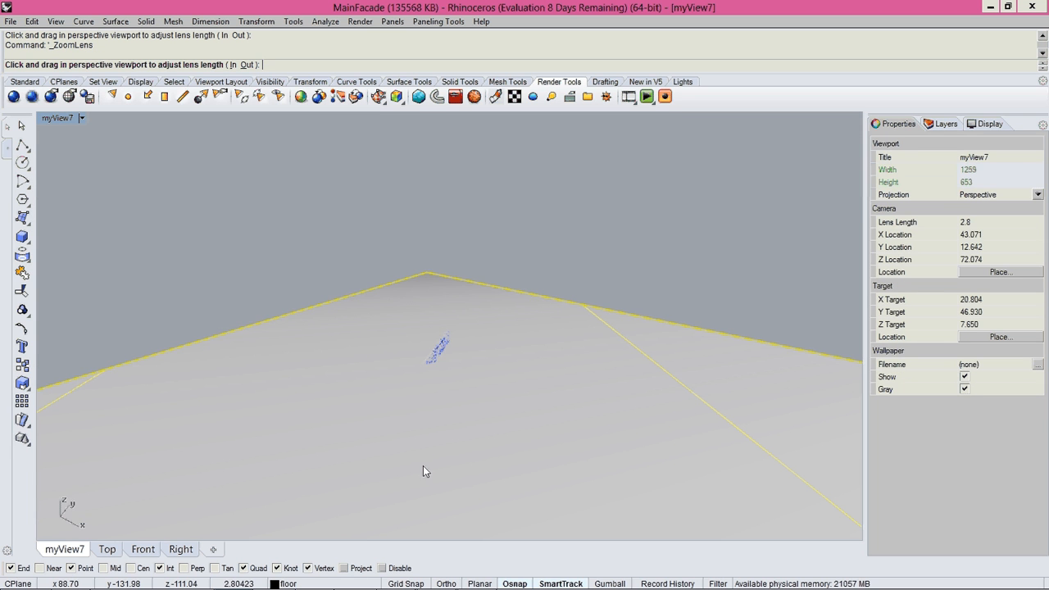
drag(423, 465, 392, 390)
right_drag(391, 390, 315, 328)
scroll(307, 352, down, 3)
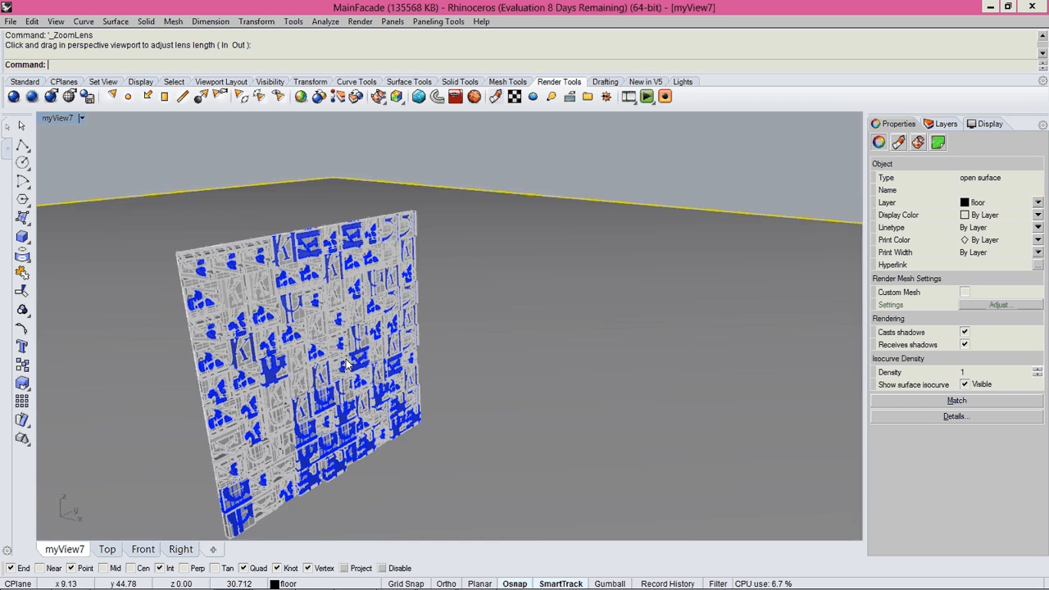
right_drag(303, 371, 355, 407)
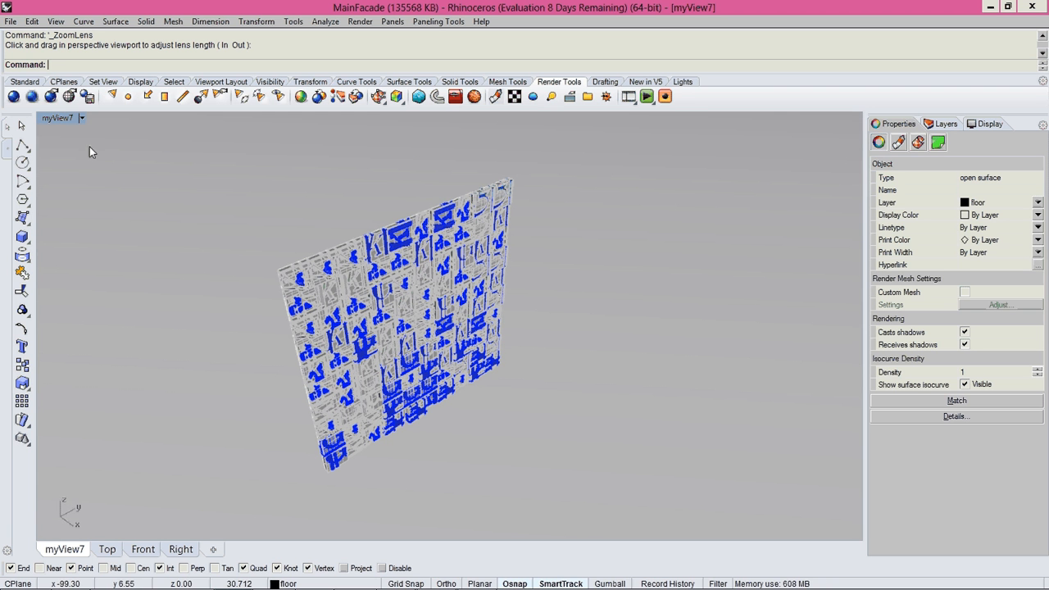
Adjust the myView7 camera's lens length to about 17.3 for a wider view of the facade
click(62, 119)
mouse_move(89, 336)
mouse_move(82, 359)
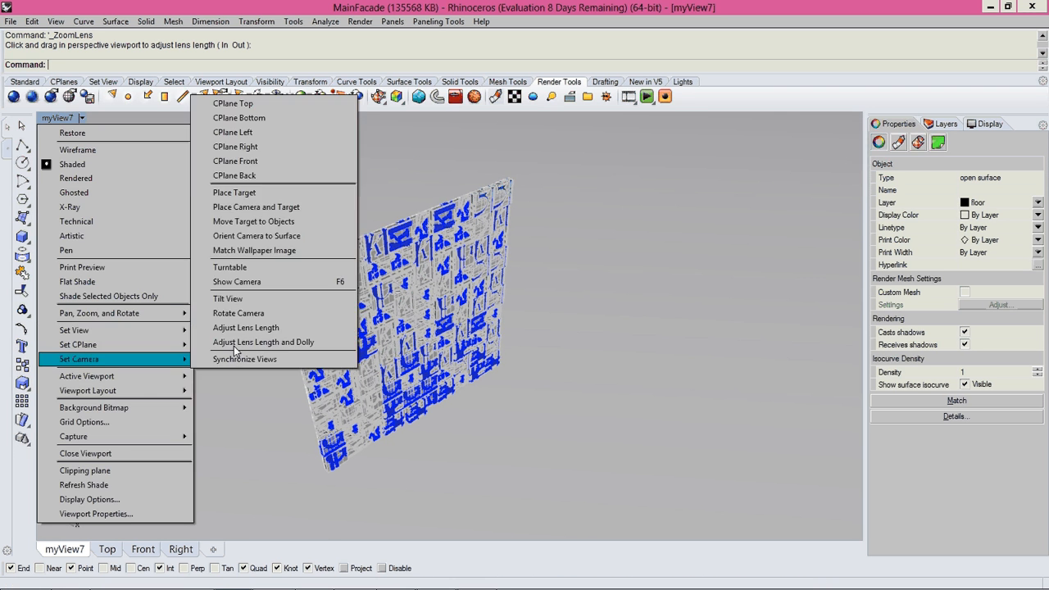
click(176, 329)
drag(371, 352, 384, 376)
key(Return)
right_drag(384, 380, 414, 382)
right_click(414, 381)
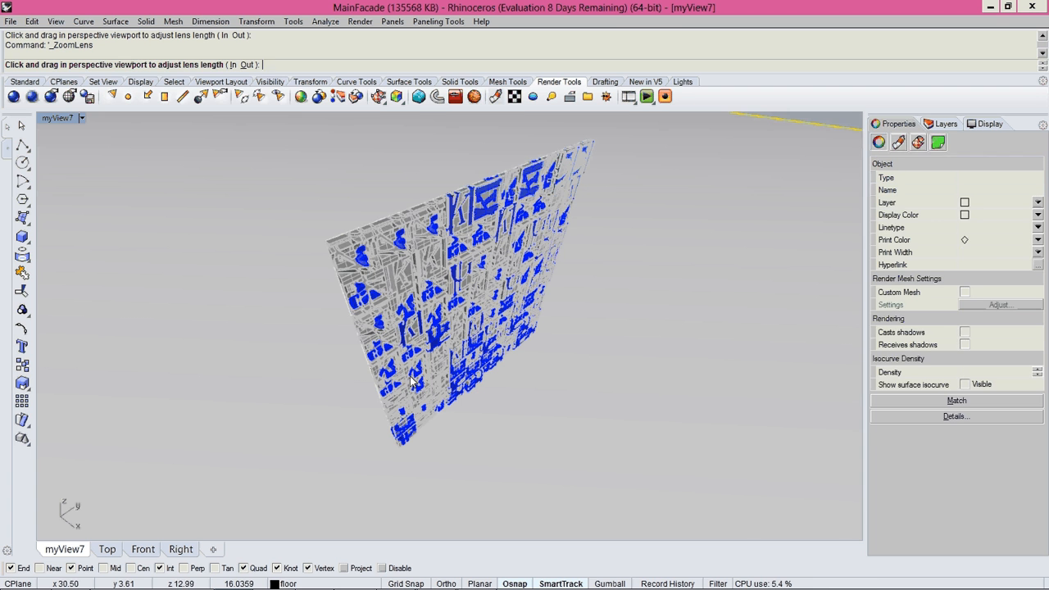
mouse_move(676, 227)
mouse_down()
mouse_move(632, 242)
mouse_move(687, 190)
mouse_move(685, 217)
mouse_up()
right_click(685, 216)
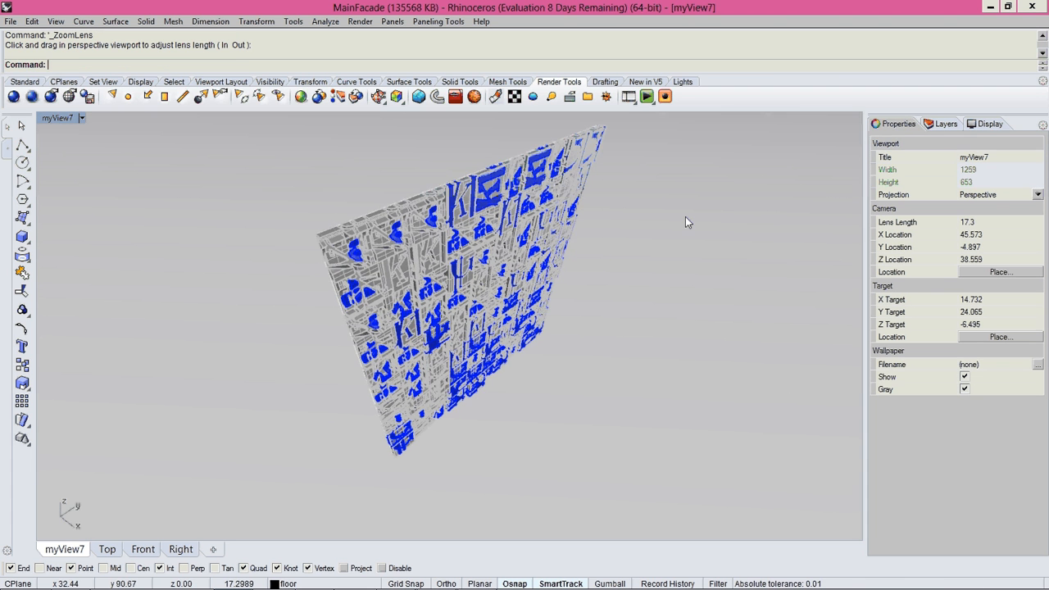
Hide the large floor surface beneath the facade
right_drag(664, 222, 738, 139)
click(708, 204)
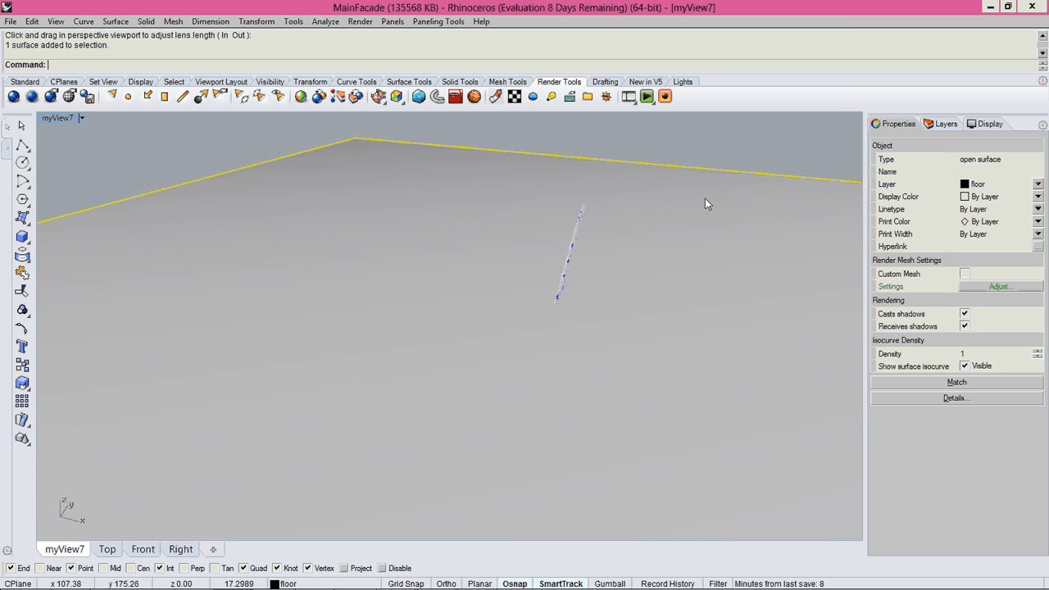
key(ctrl+h)
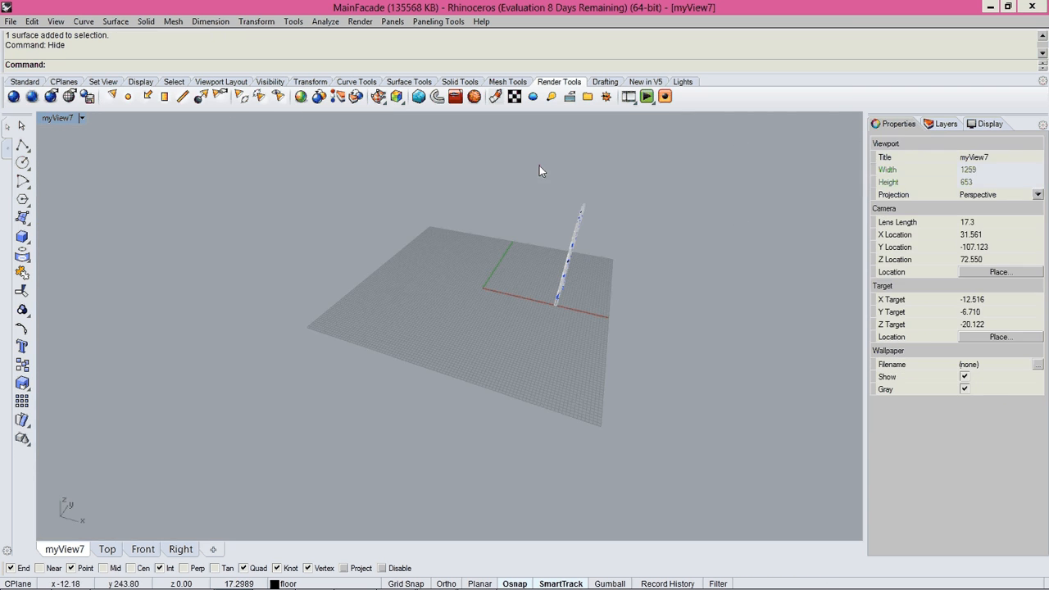
Copy the whole facade twice along the red axis with Ortho on, placing the farther copy about 16 ft from the original
drag(631, 354, 665, 355)
text(Cop)
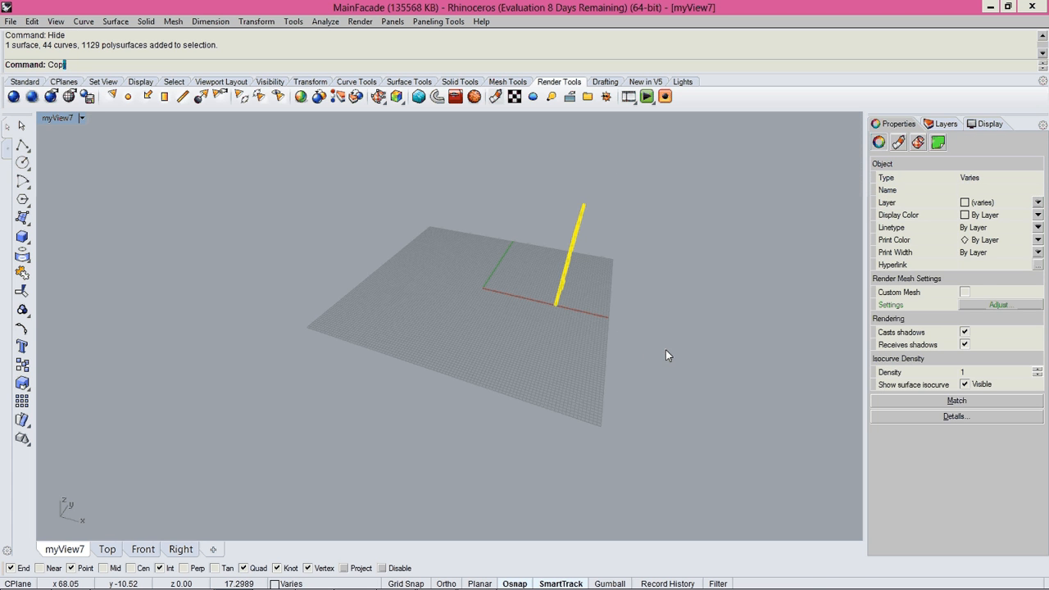
text(y)
key(Return)
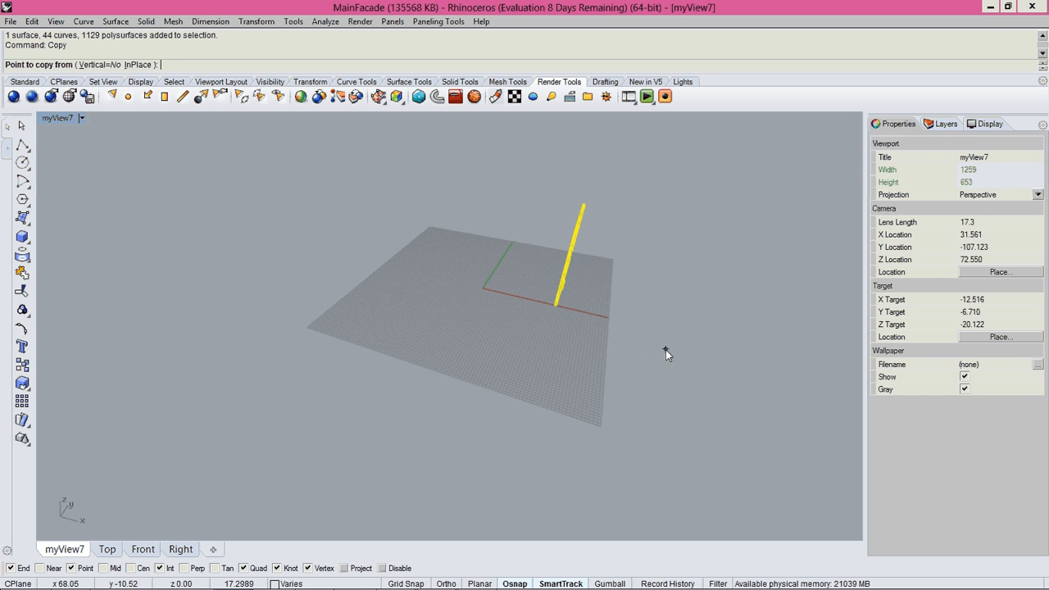
right_drag(666, 355, 610, 324)
click(473, 312)
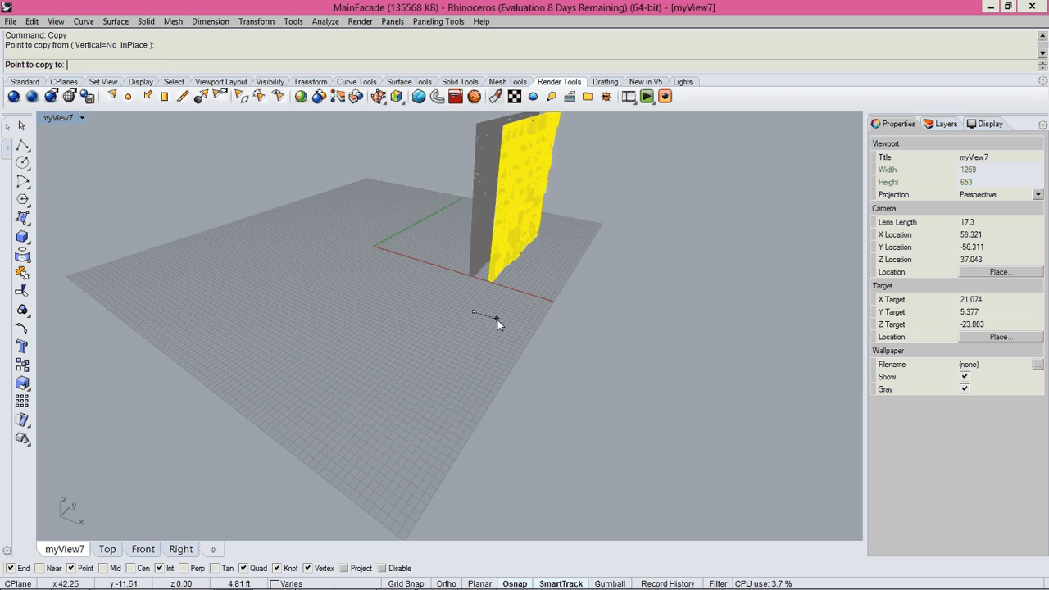
click(446, 583)
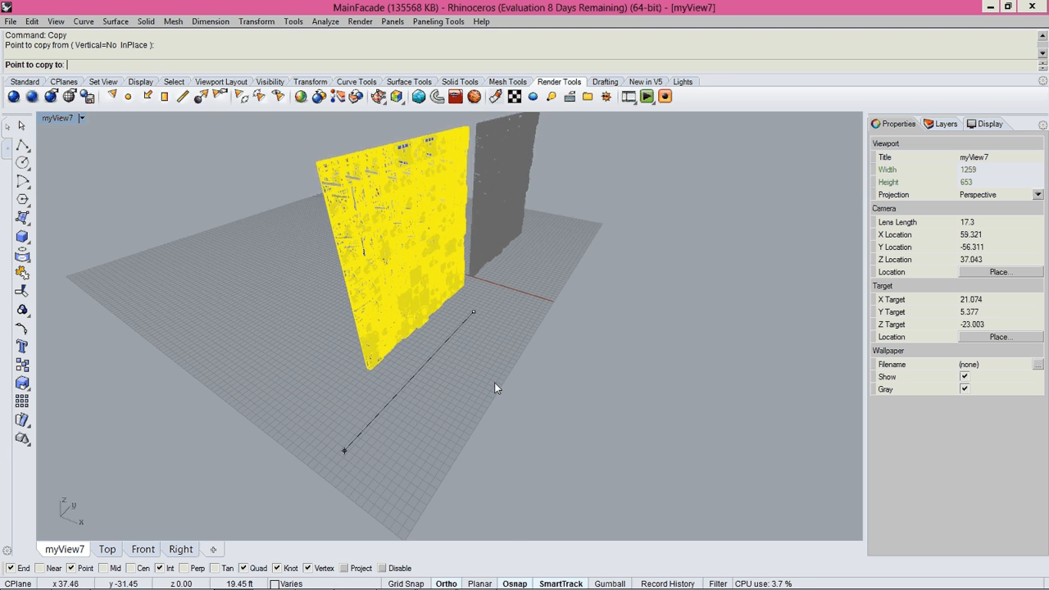
click(537, 320)
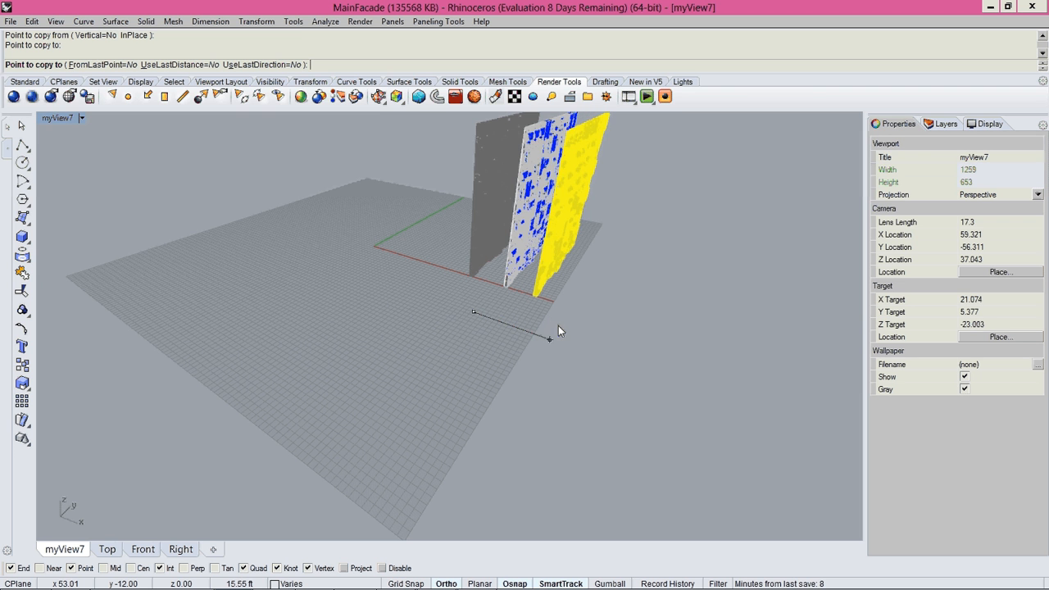
click(561, 333)
key(Return)
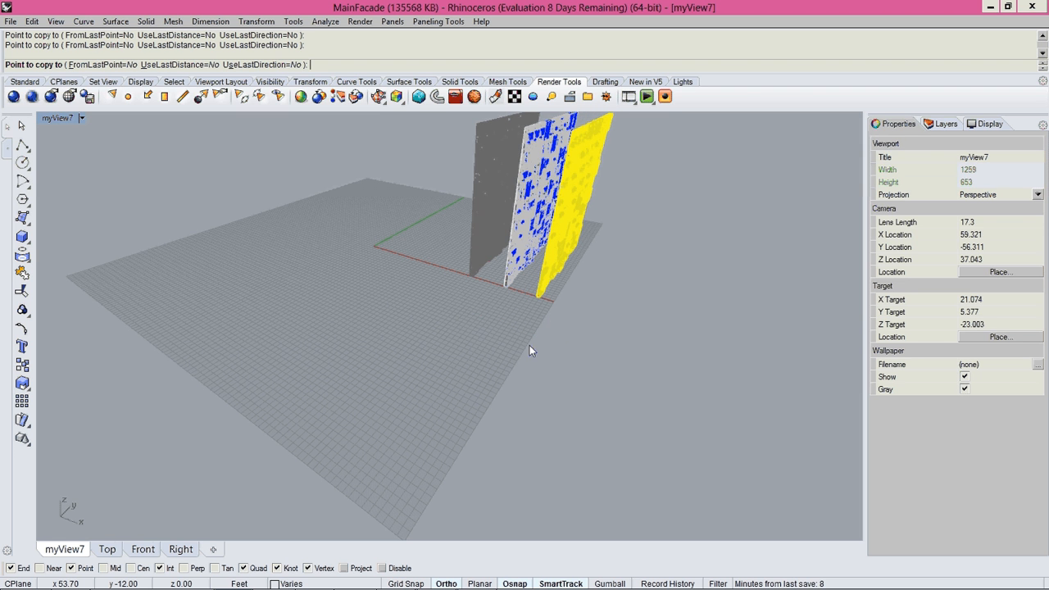
key(Escape)
In the Top view, move the middle facade copy about 1 ft toward the original to even out the spacing
scroll(549, 274, up, 5)
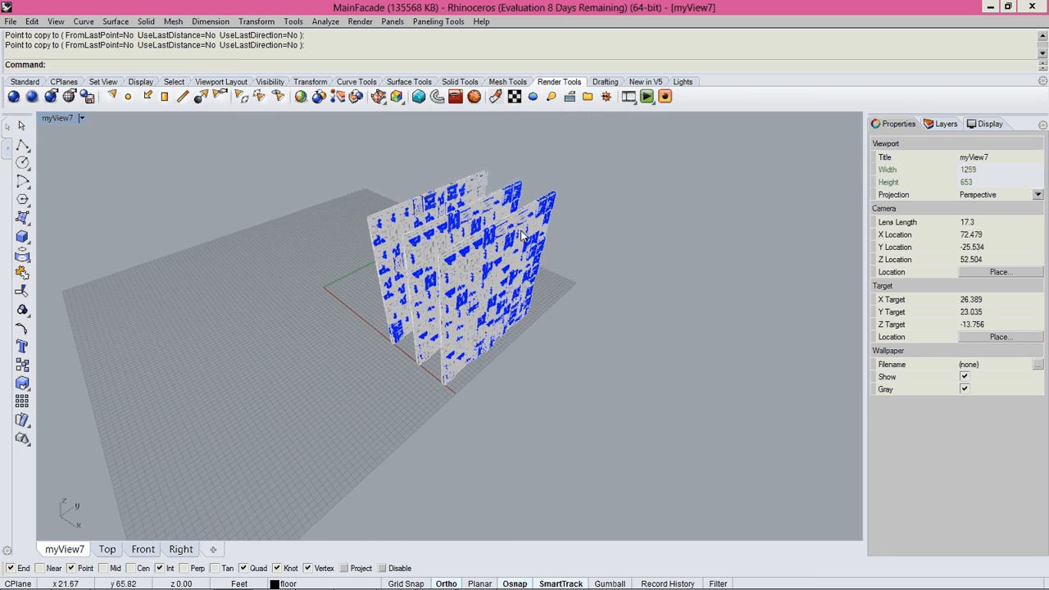
click(441, 249)
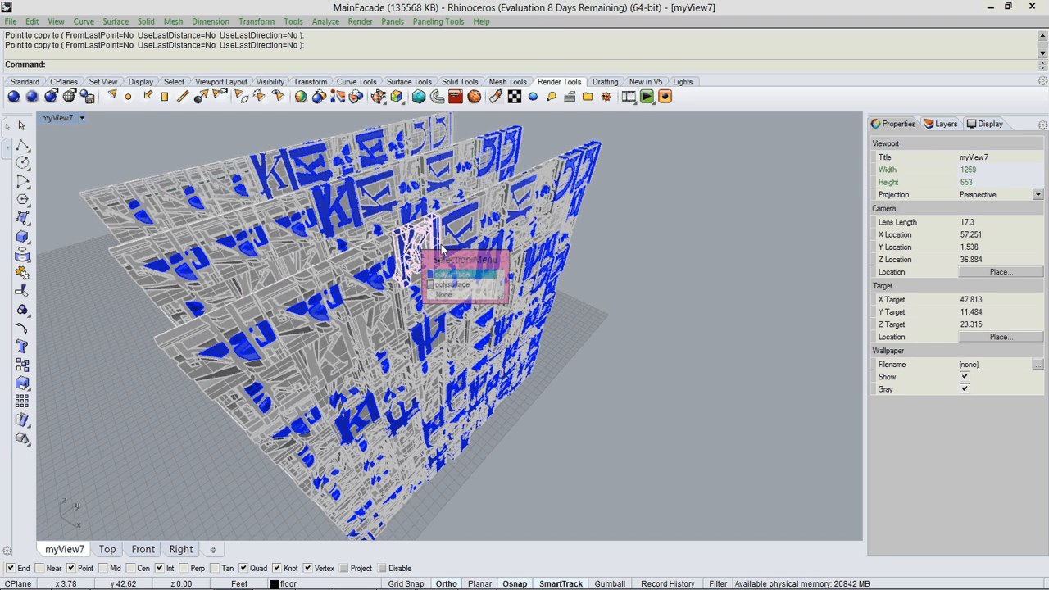
click(945, 123)
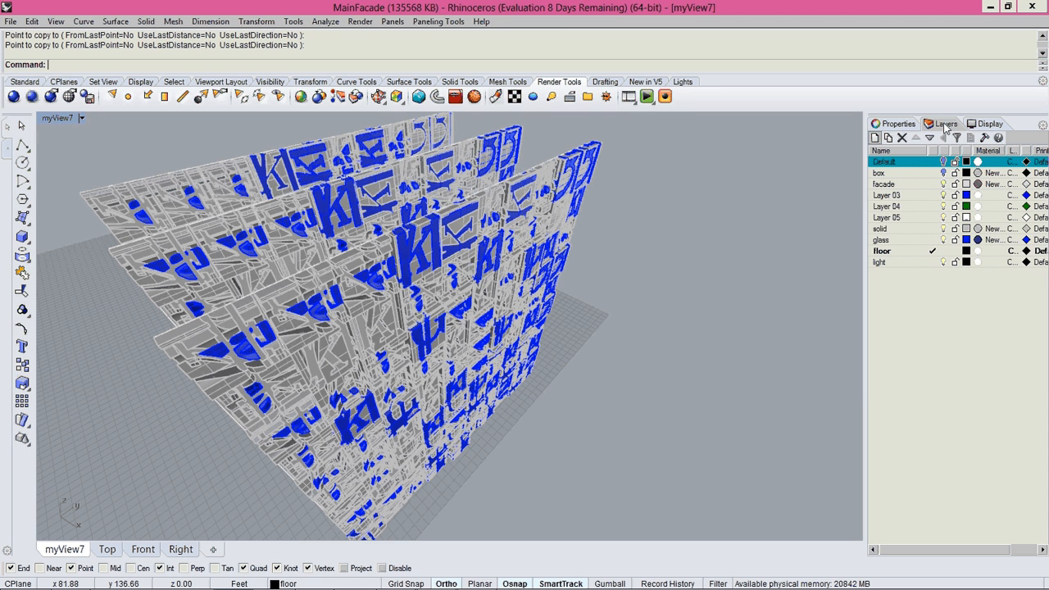
key(ctrl+F1)
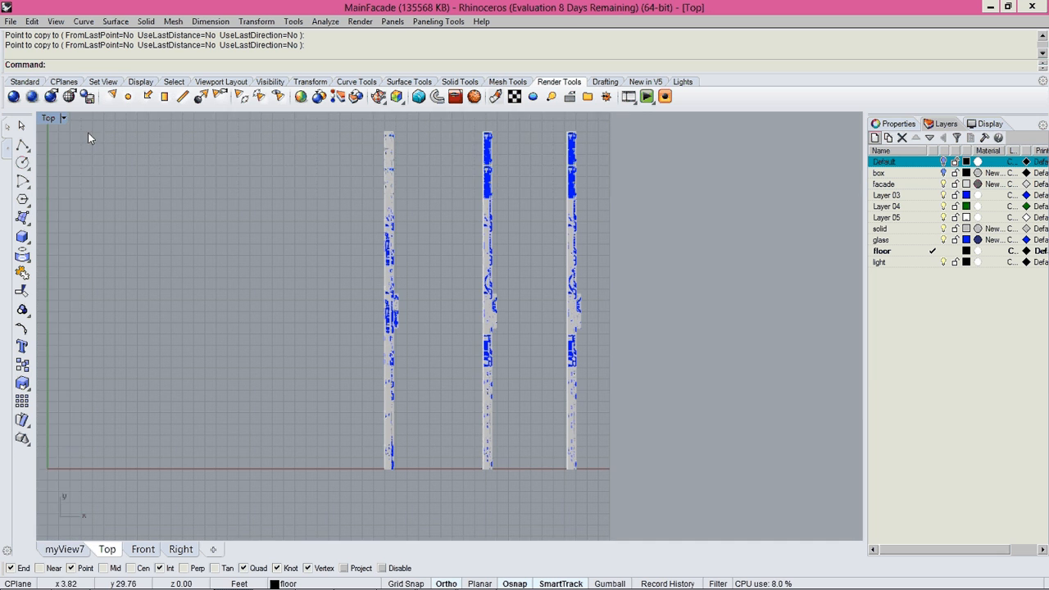
drag(428, 121, 480, 489)
text(m)
key(Return)
click(473, 501)
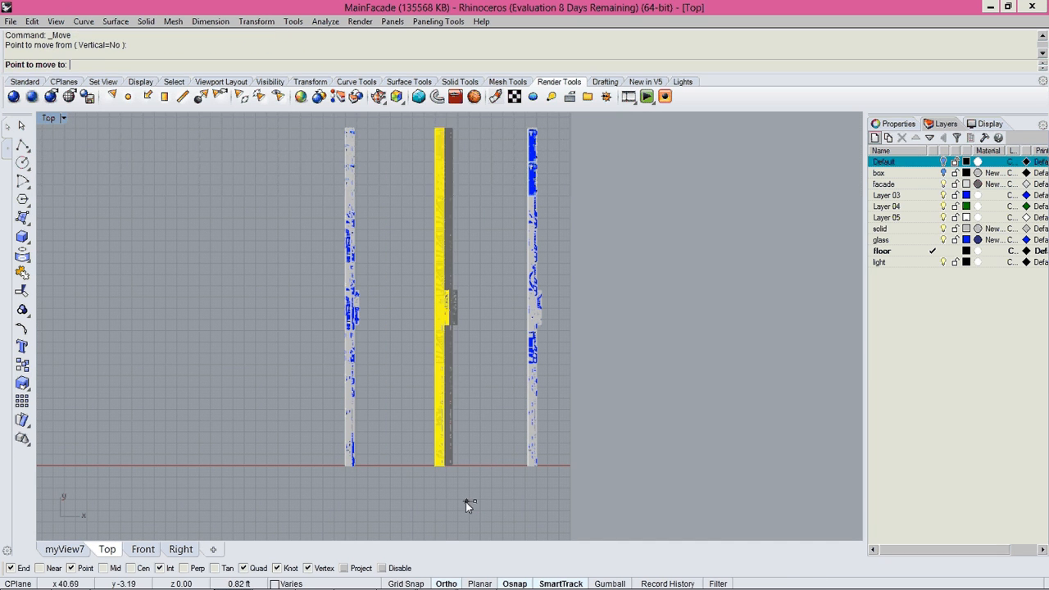
click(471, 508)
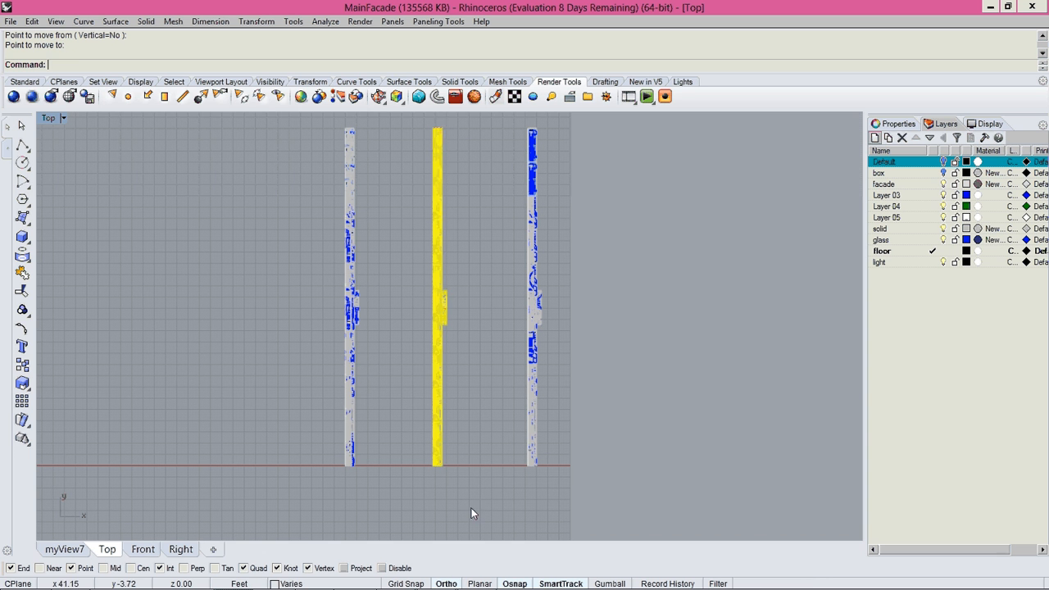
key(Escape)
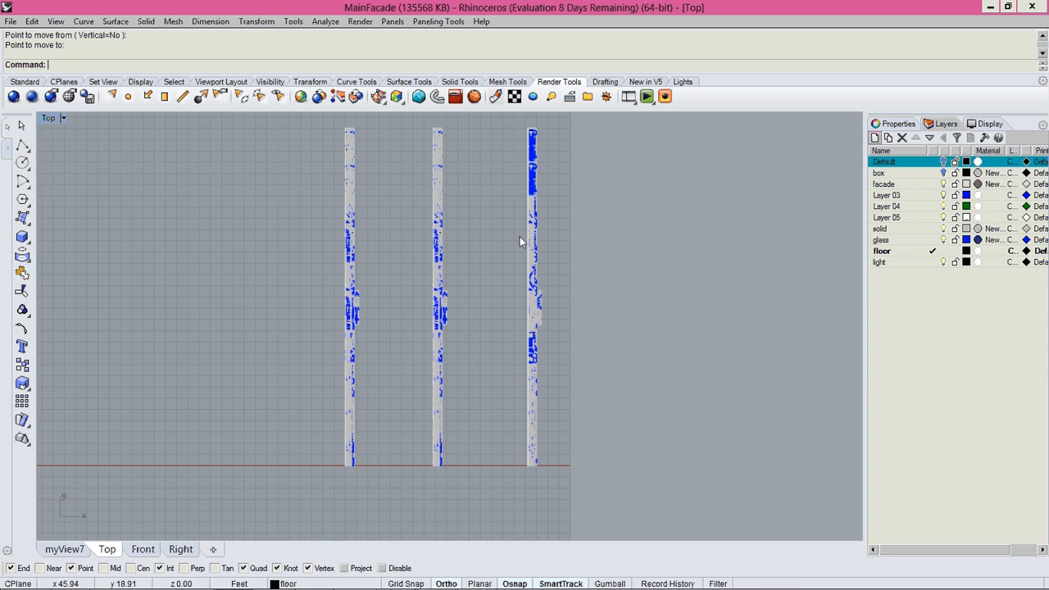
Make facade the current layer and turn off the floor layer
click(935, 185)
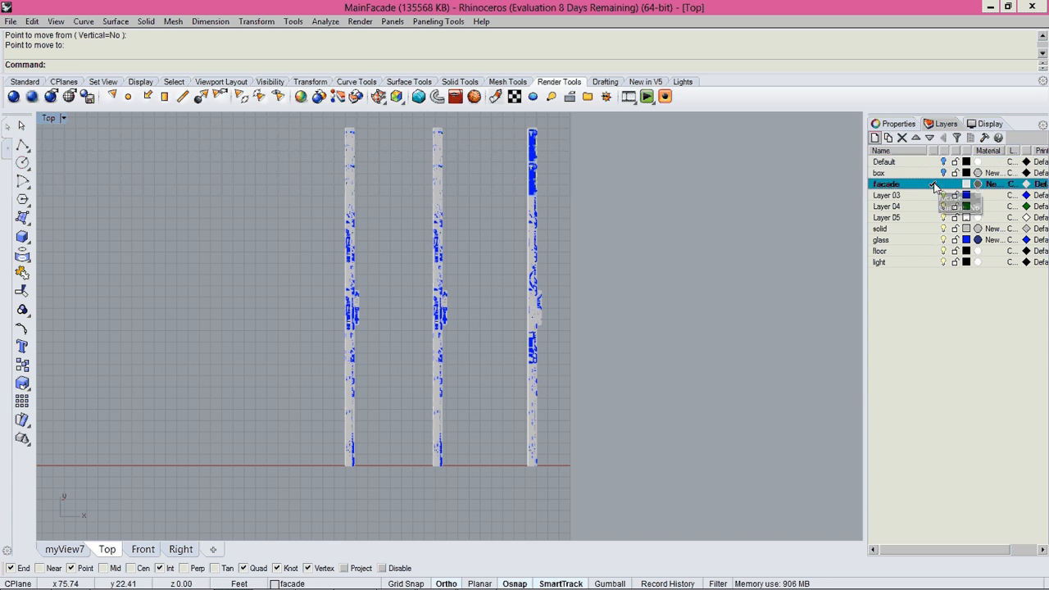
click(945, 253)
click(945, 252)
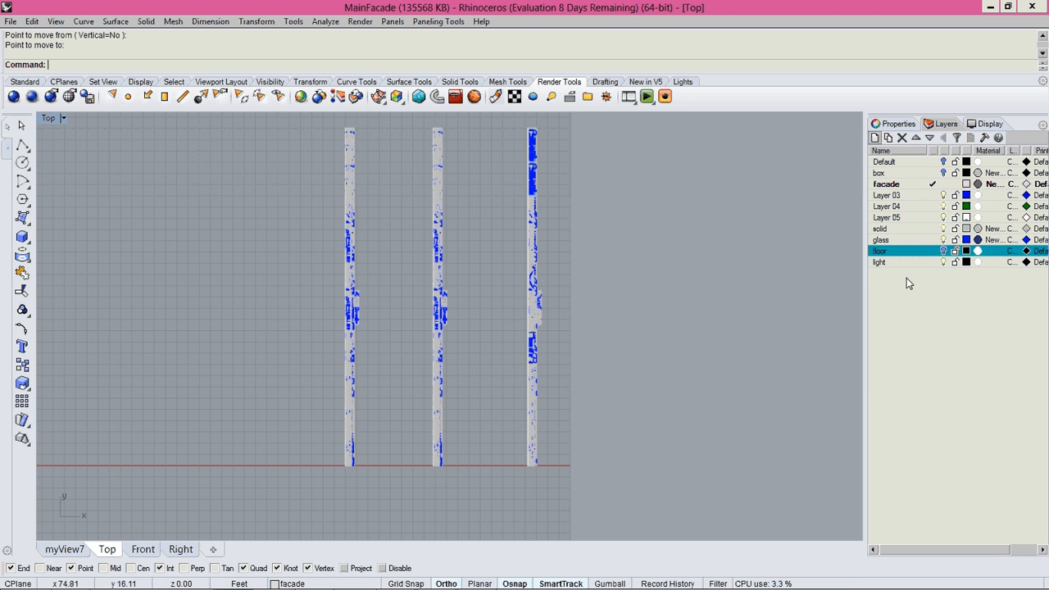
With the glass layer temporarily turned off, delete the solid parts of the facade copy farthest from the original
click(944, 240)
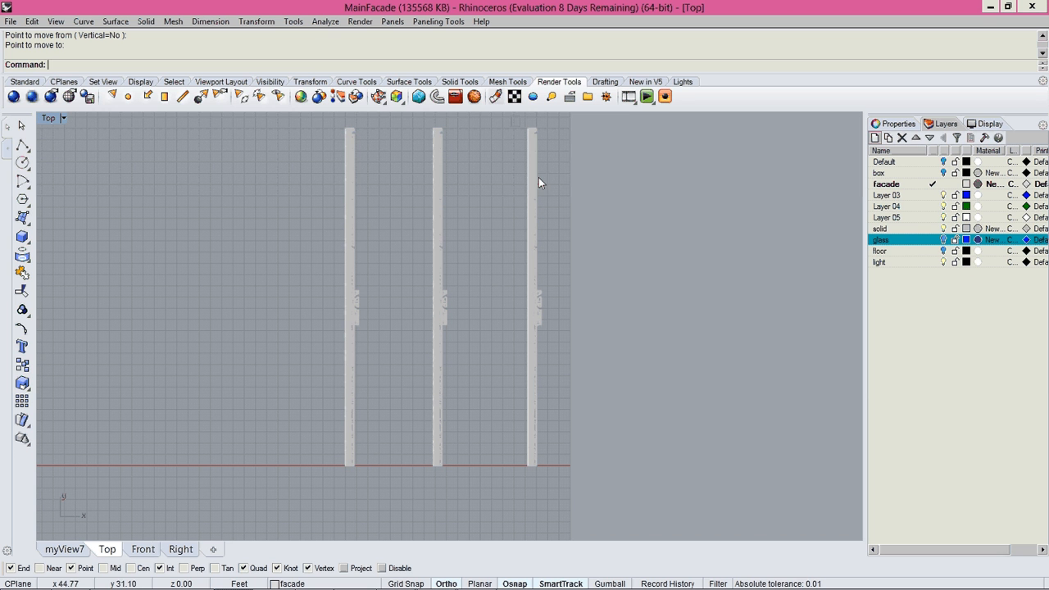
drag(512, 116, 595, 497)
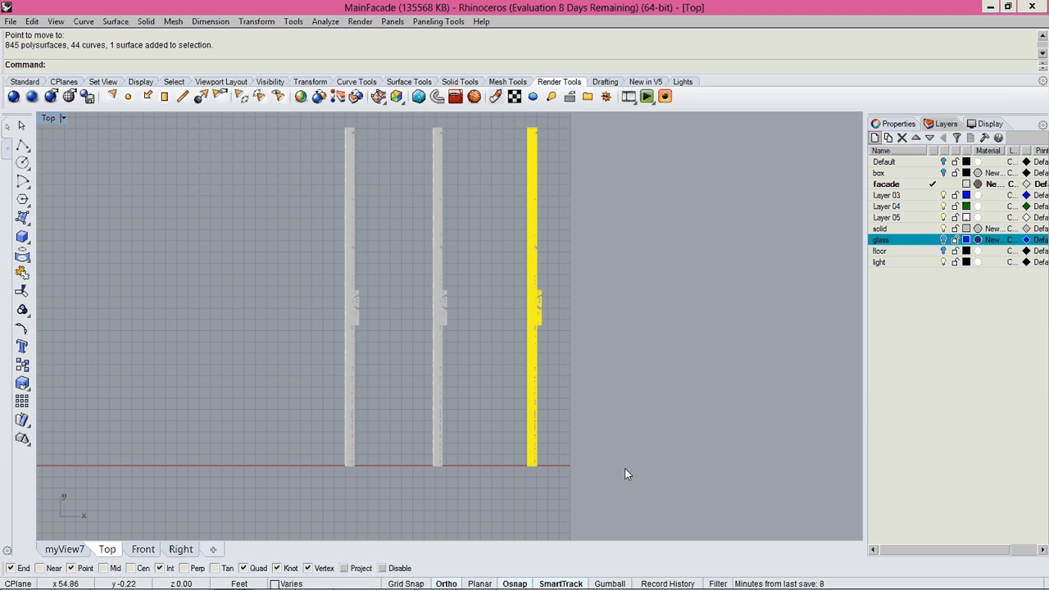
key(Delete)
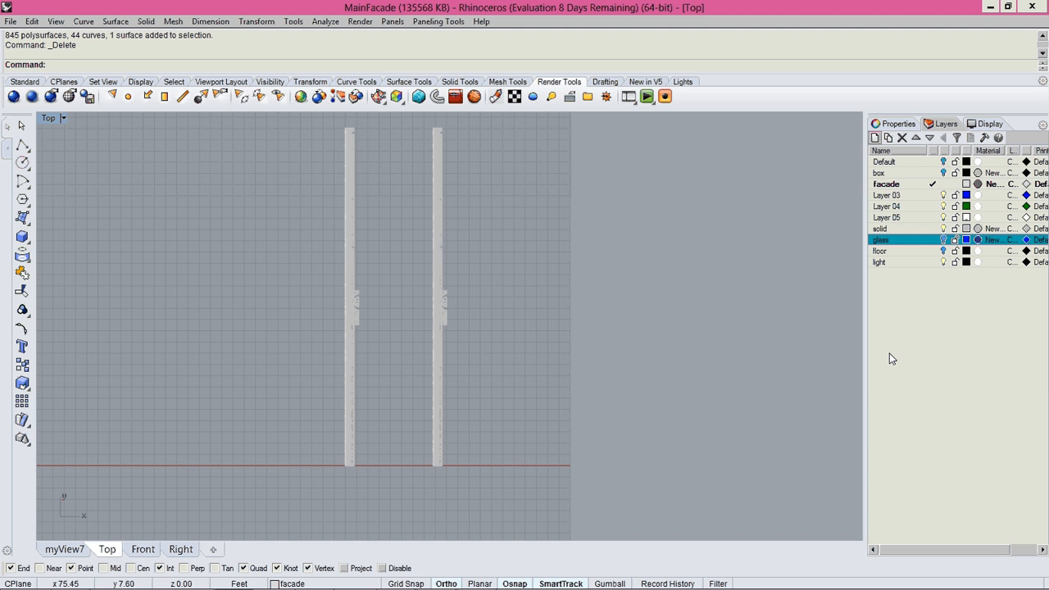
click(943, 239)
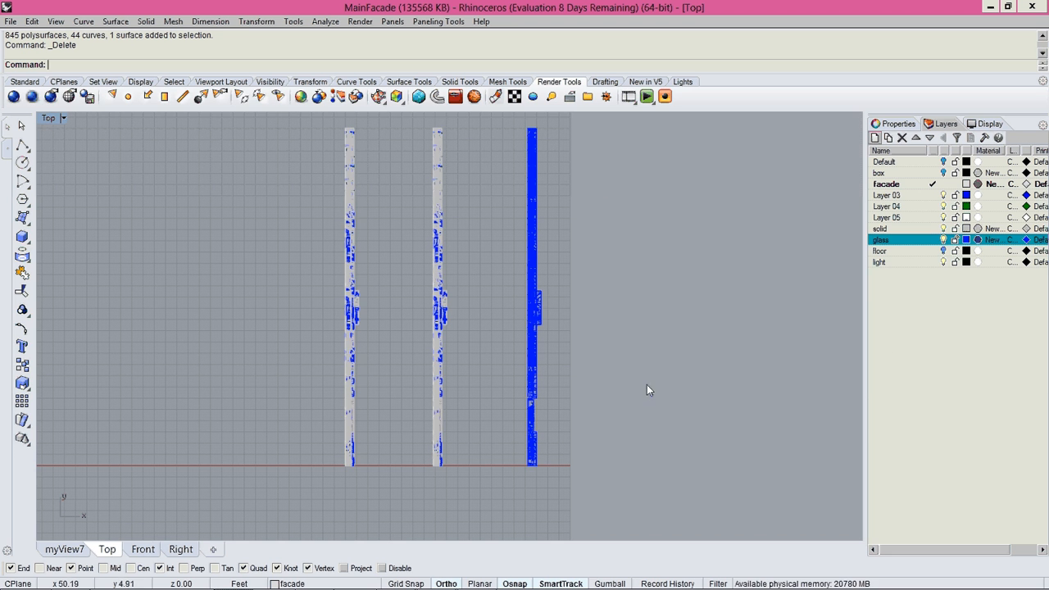
With the solid layer temporarily turned off, delete the glass parts of the middle facade copy
click(943, 229)
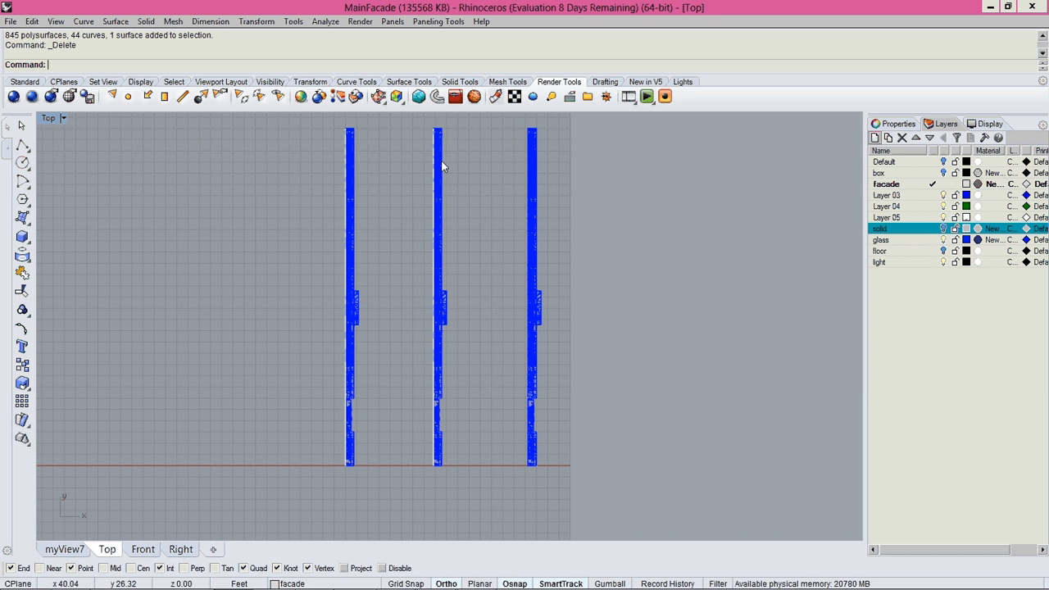
drag(423, 123, 481, 471)
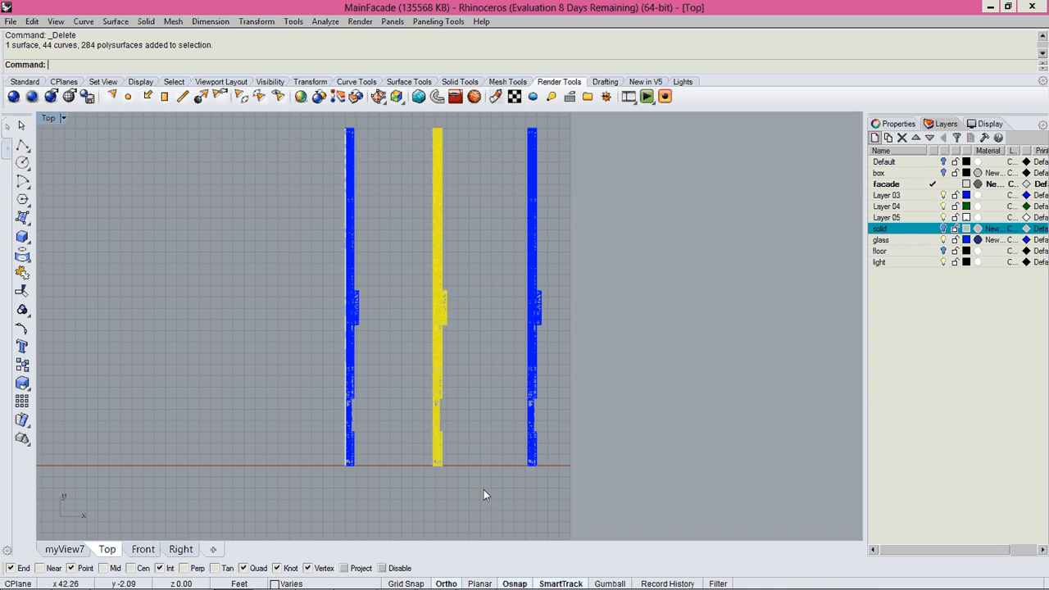
key(Delete)
click(942, 230)
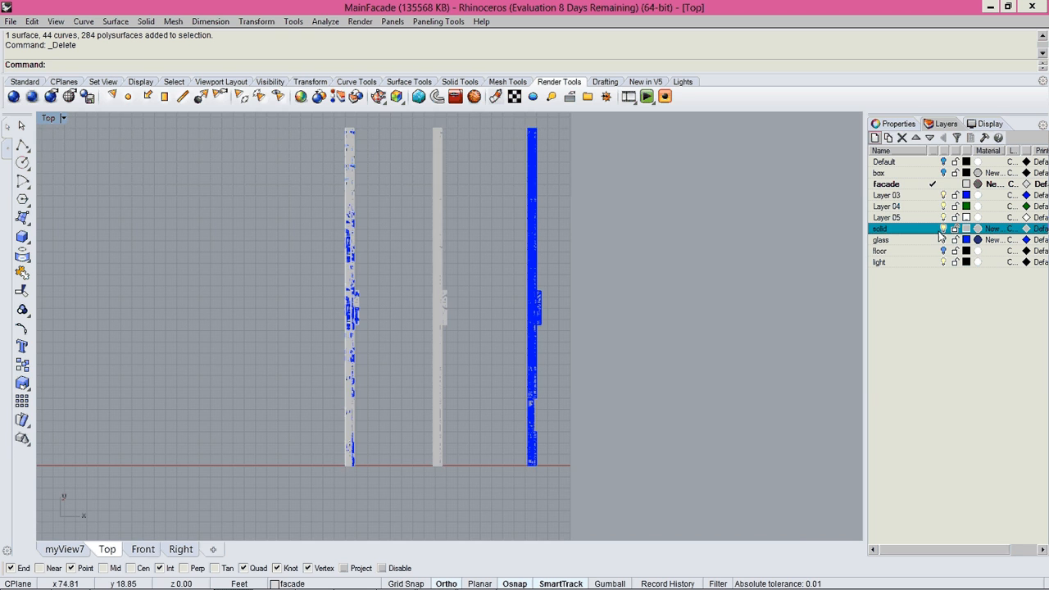
Return to the myView7 perspective to view the separated facades and turn the floor layer back on
key(ctrl+F3)
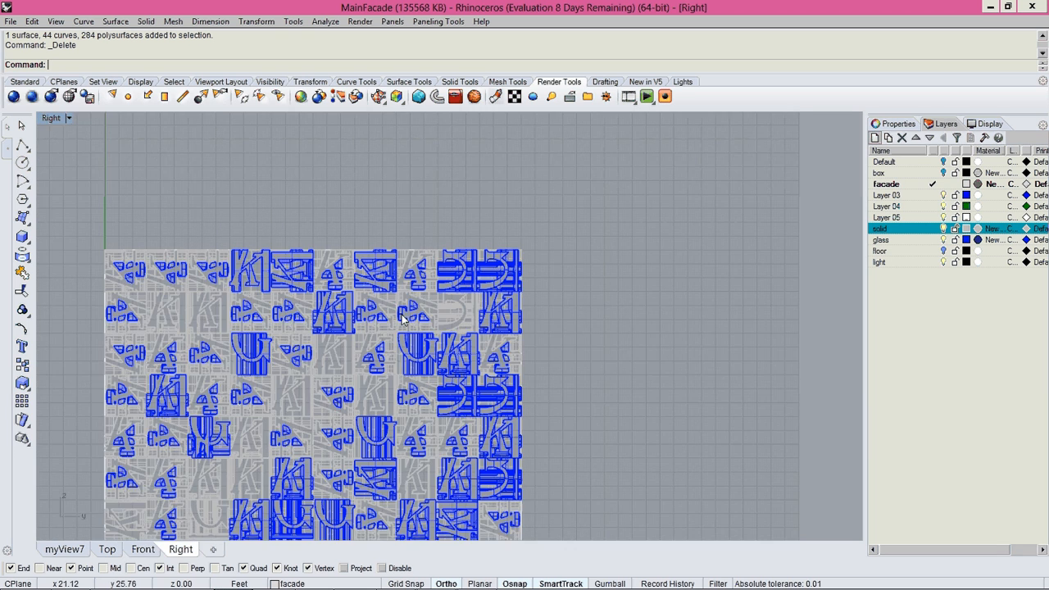
key(ctrl+Tab)
right_drag(395, 338, 532, 315)
scroll(426, 332, down, 3)
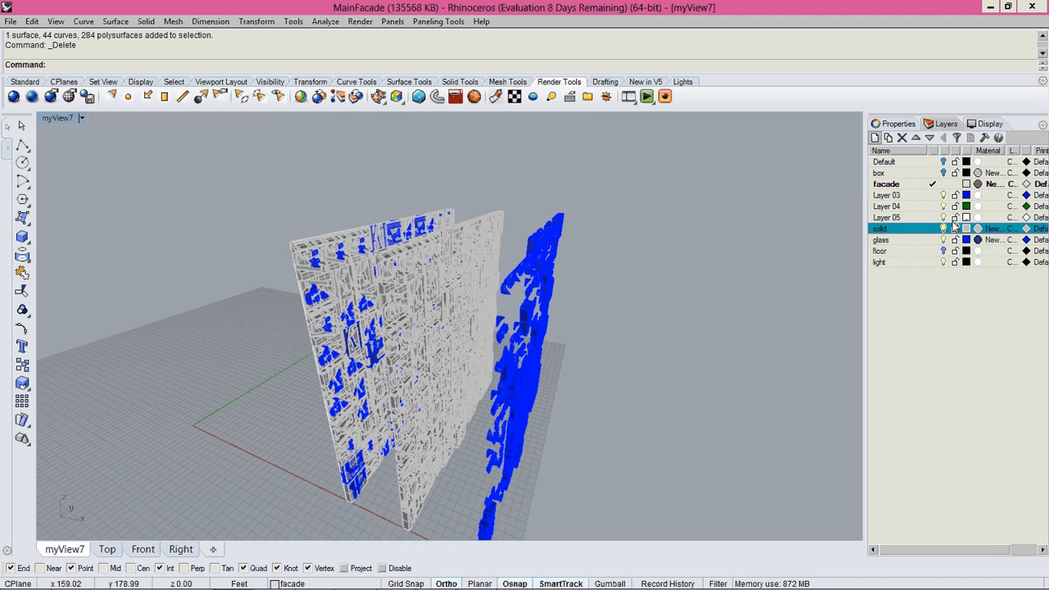
mouse_move(764, 297)
right_down()
mouse_move(481, 334)
mouse_move(469, 305)
mouse_move(747, 296)
right_up()
click(909, 251)
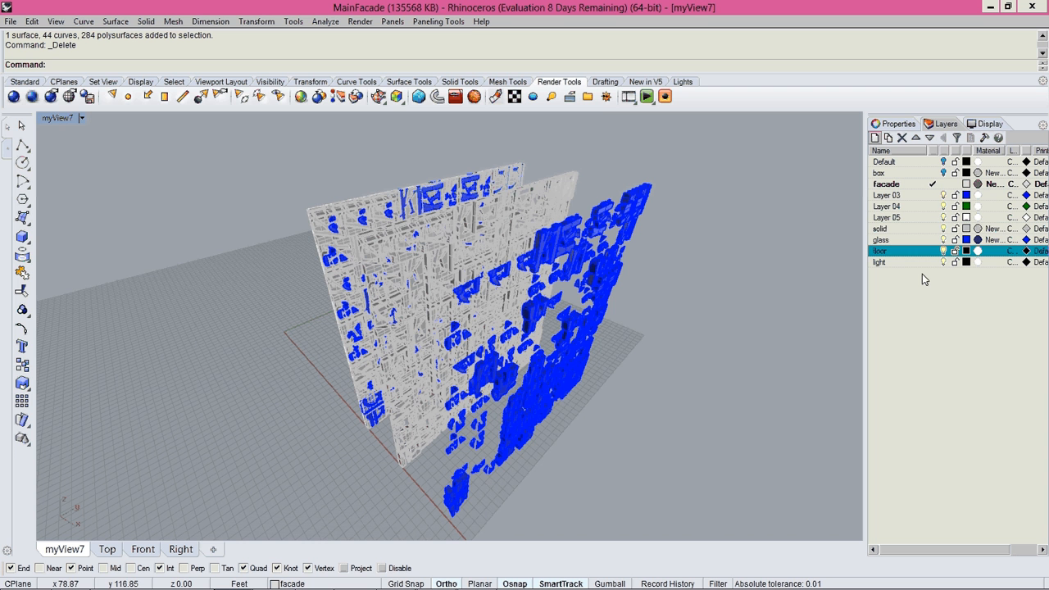
Show the hidden floor object and orbit the perspective to a higher angle over the three separated facades
text(Show)
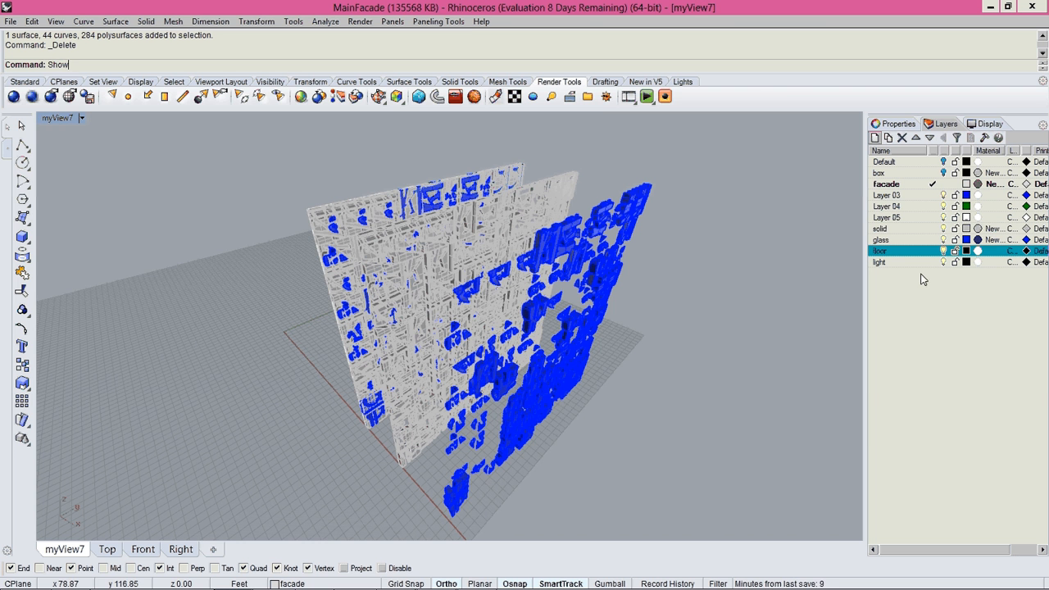
key(Return)
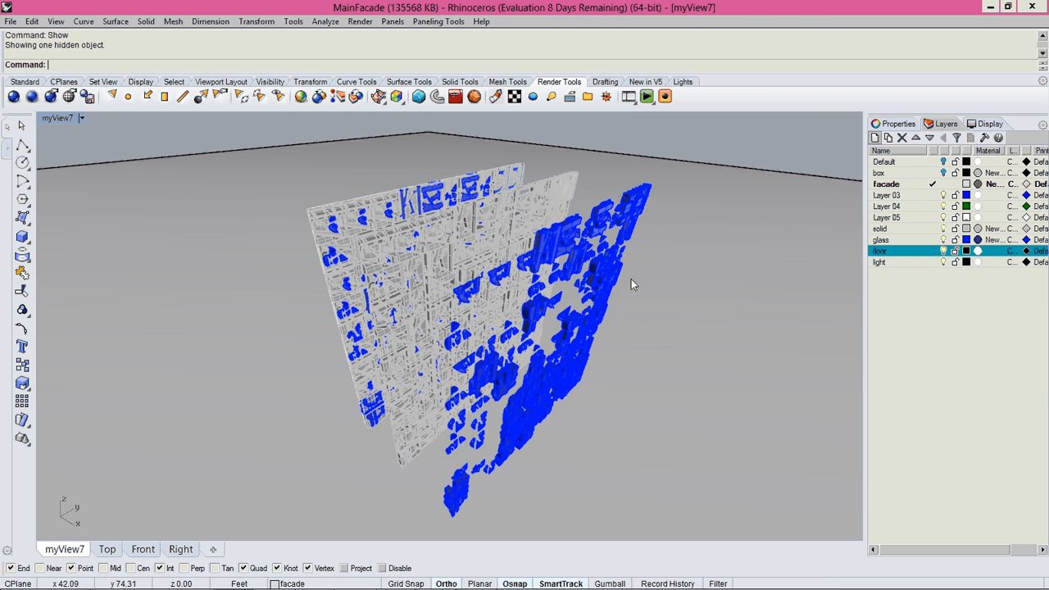
scroll(631, 279, up, 4)
scroll(535, 329, down, 3)
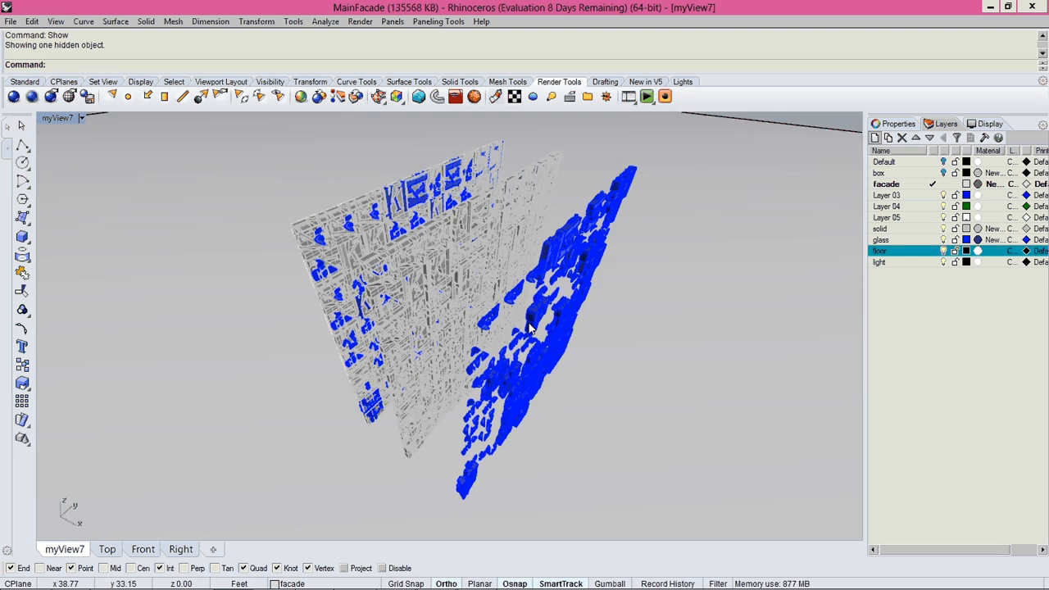
mouse_move(537, 332)
right_down()
mouse_move(520, 343)
mouse_move(521, 331)
right_up()
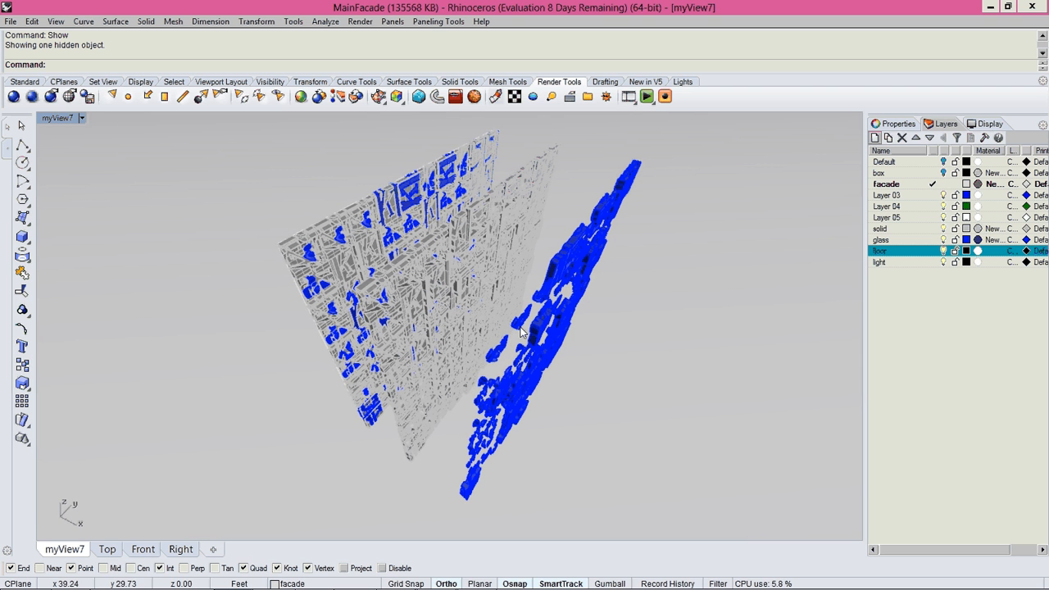
Save the current perspective as a named view called myView8
click(59, 119)
mouse_move(92, 332)
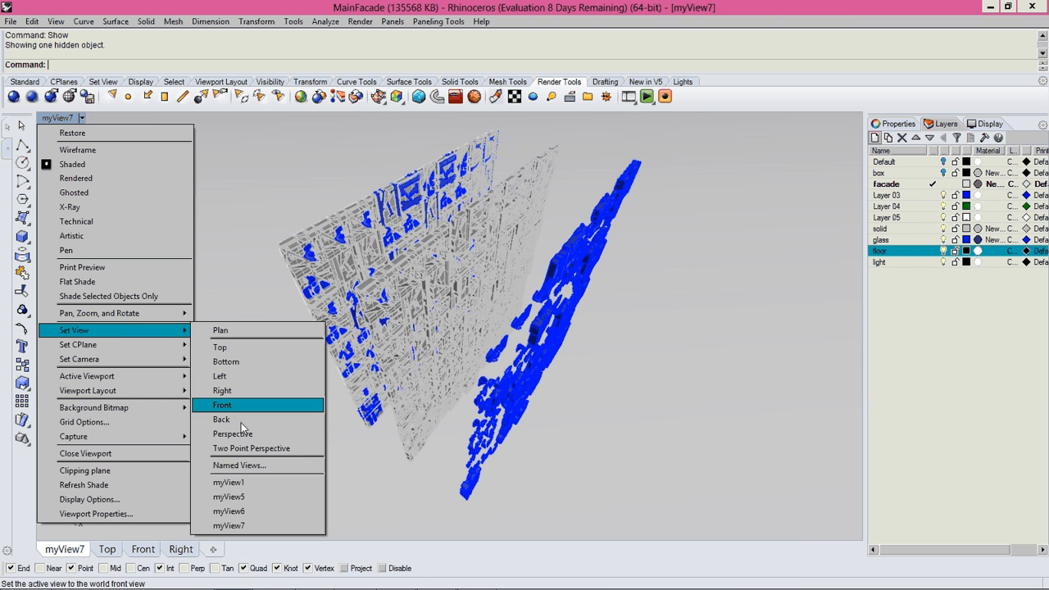
click(235, 465)
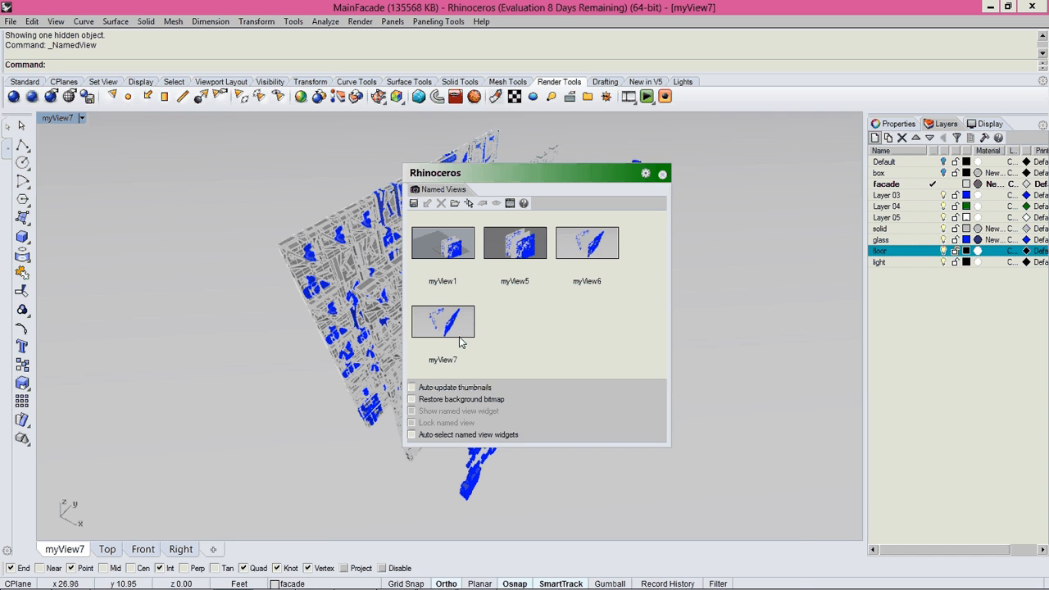
click(414, 203)
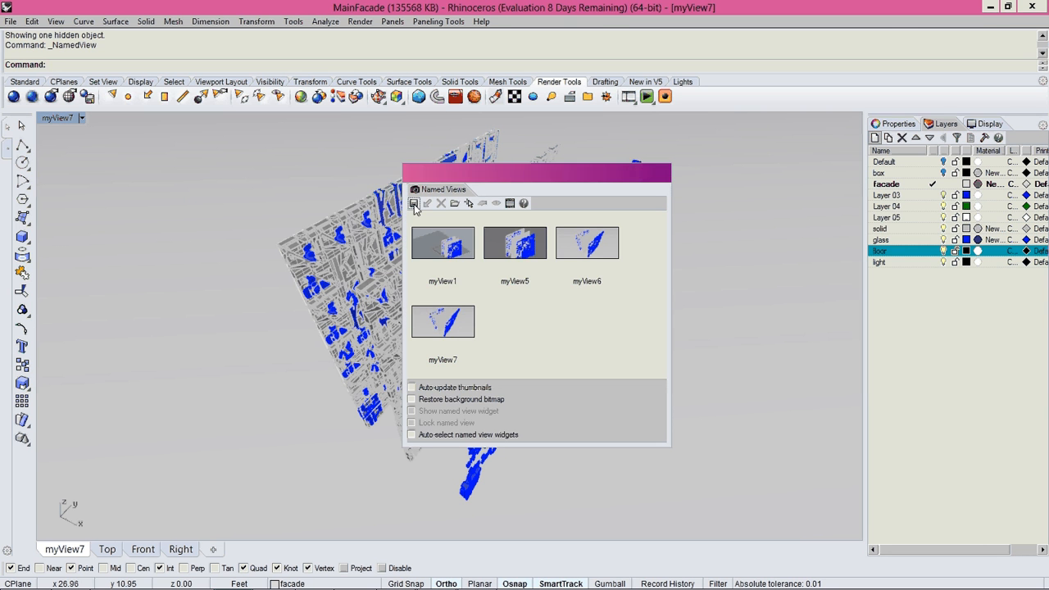
click(496, 298)
key(BackSpace)
text(8)
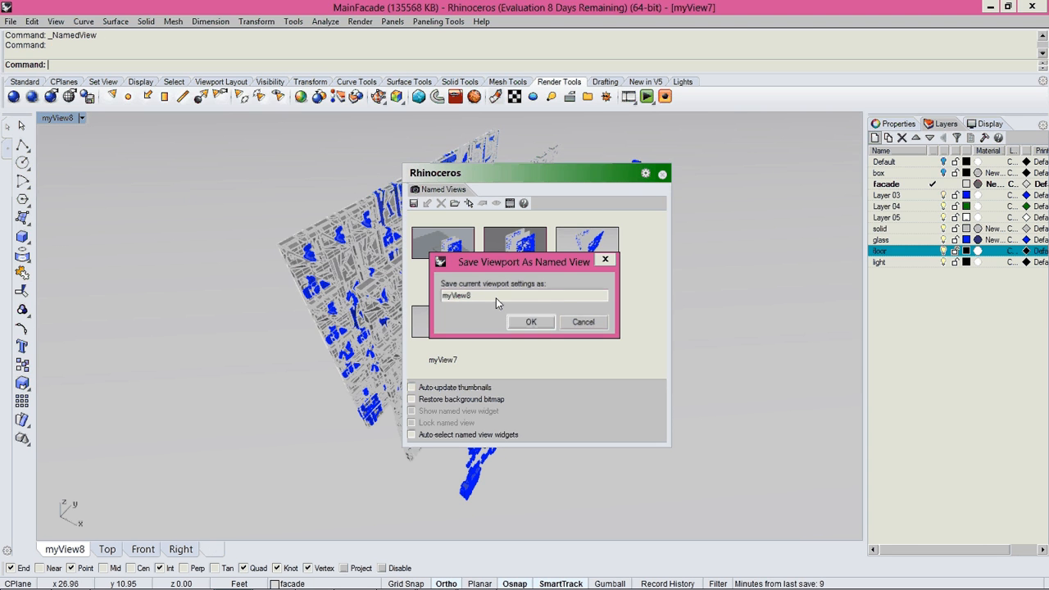
key(Return)
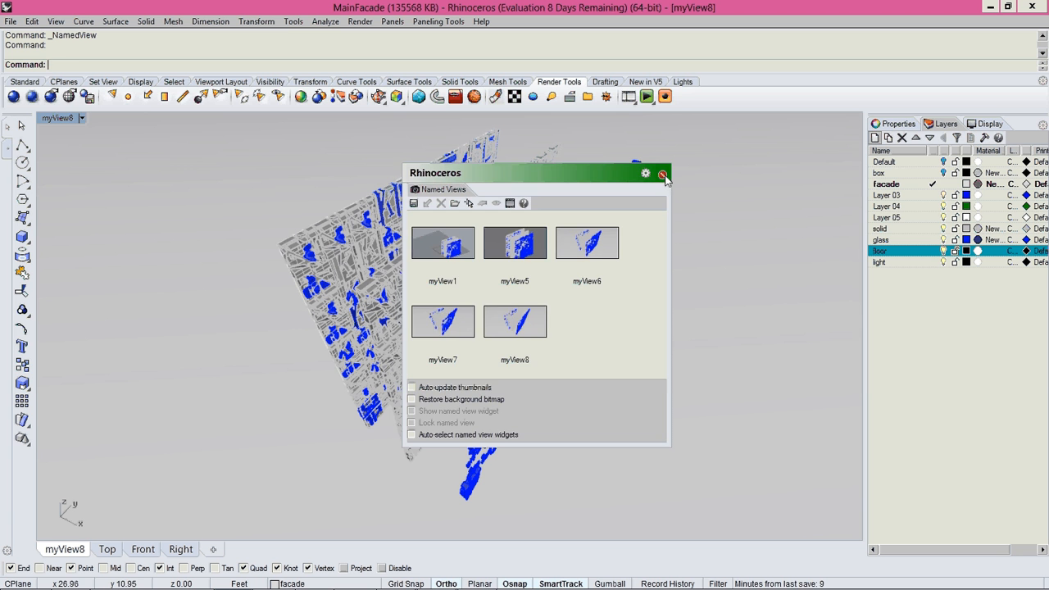
click(662, 174)
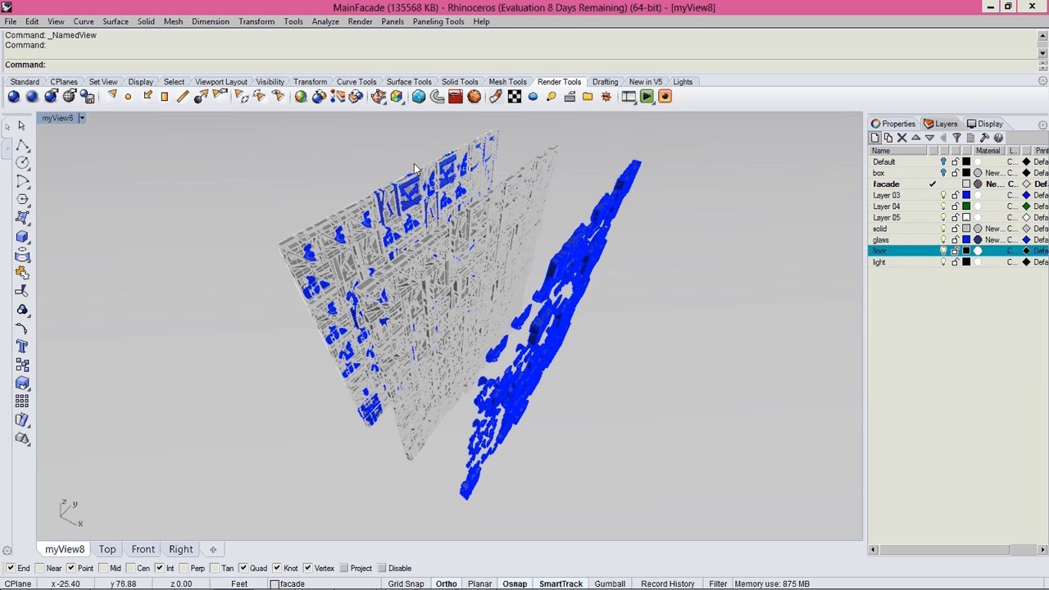
Save the MainFacade file and render the myView8 perspective
key(ctrl+s)
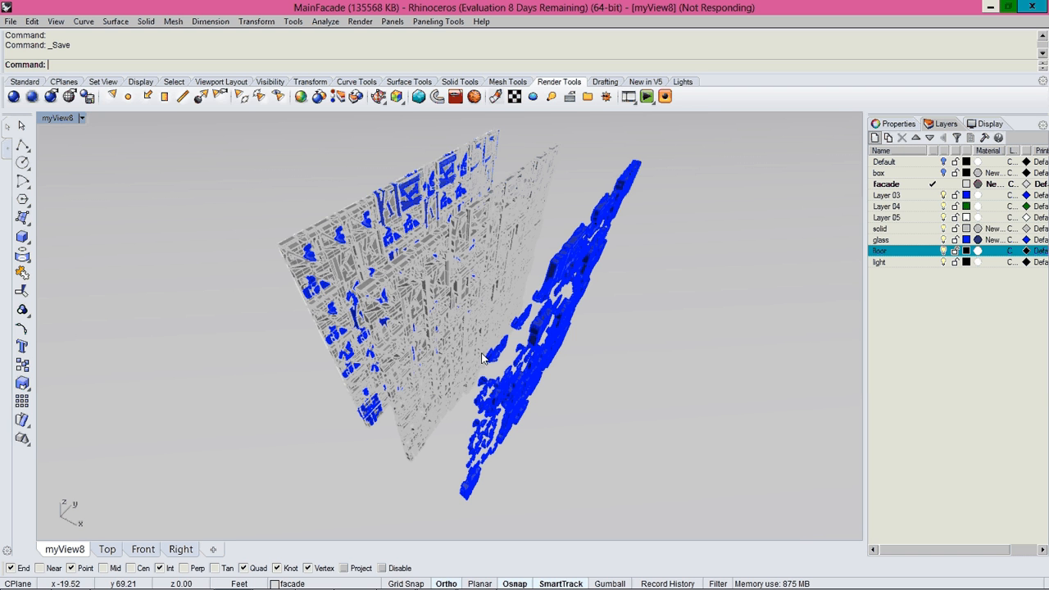
click(18, 98)
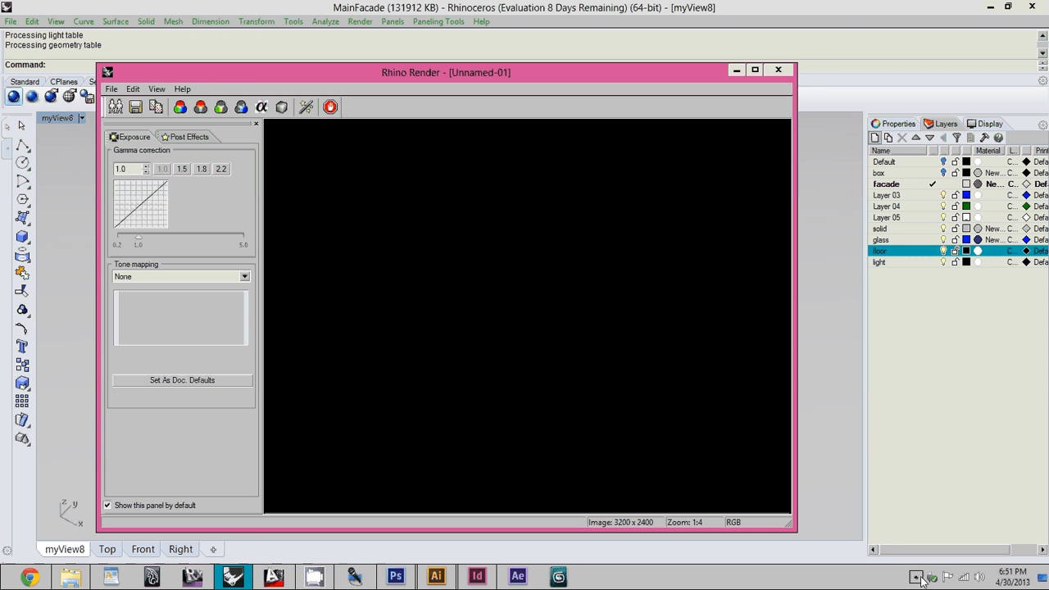
click(917, 578)
click(914, 509)
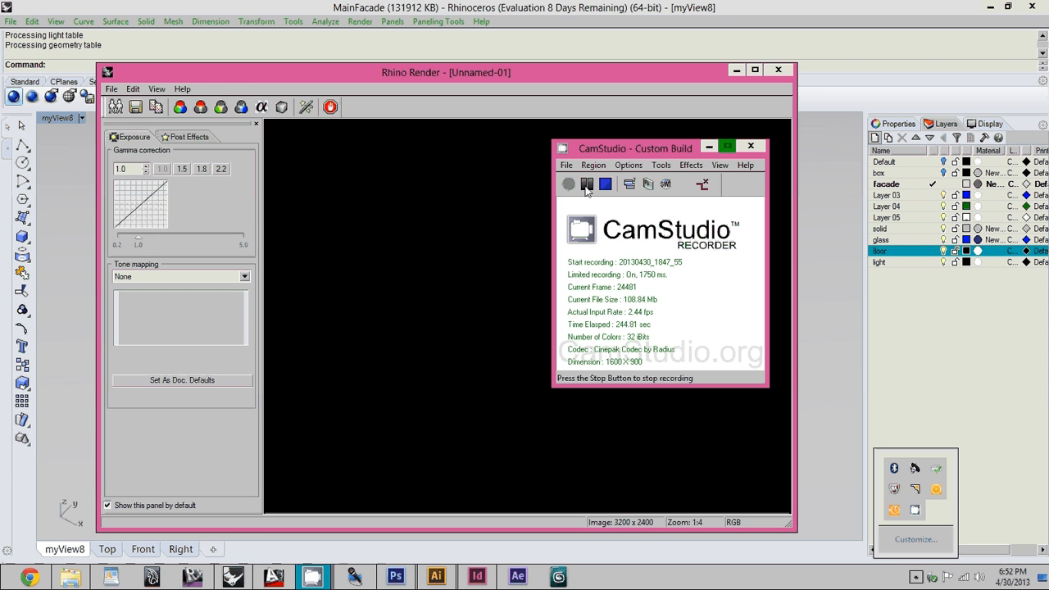
click(588, 186)
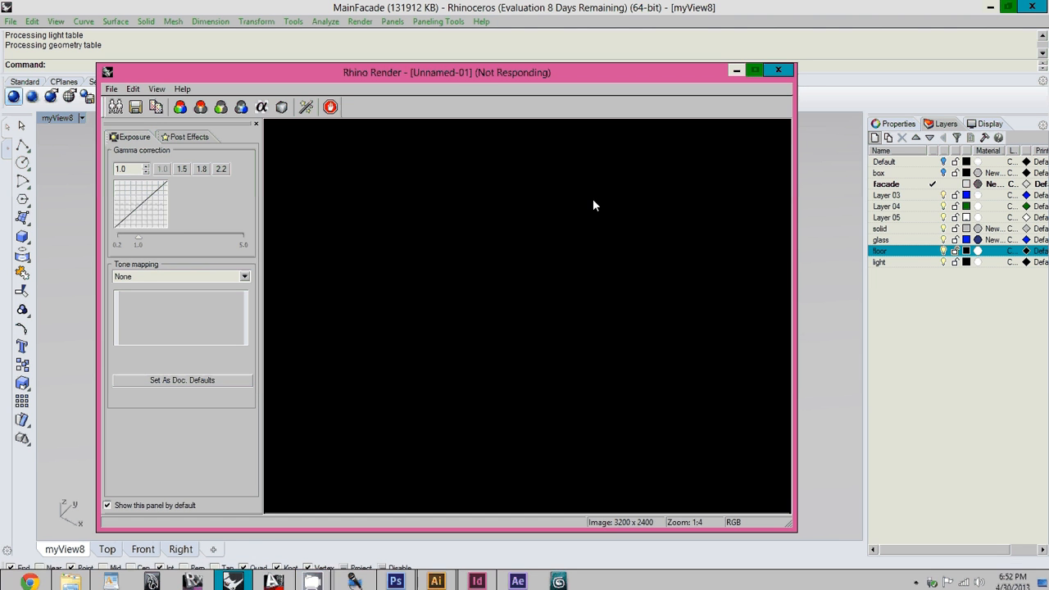
key(alt+Tab)
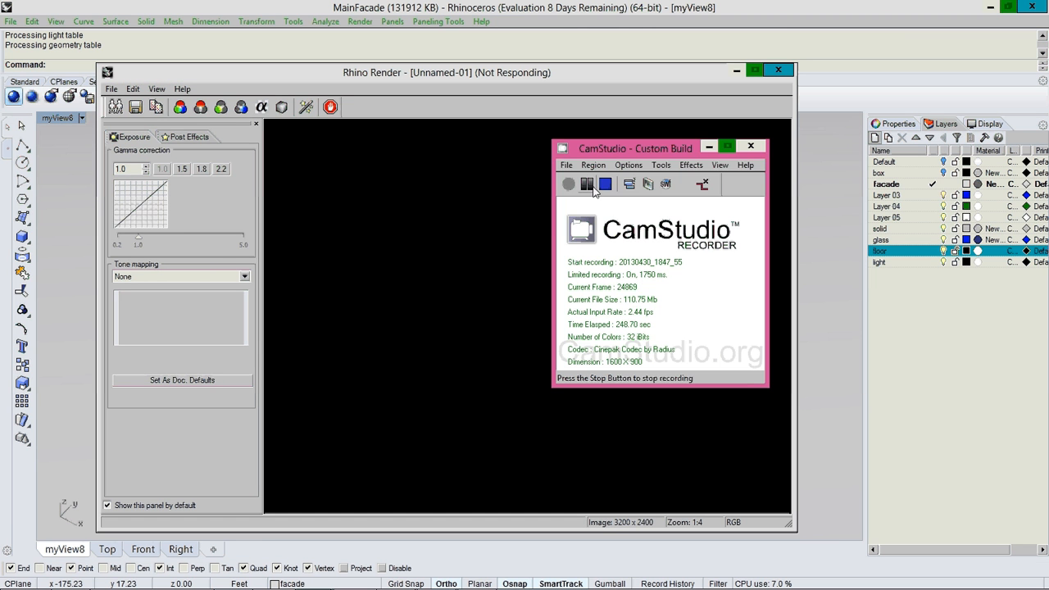
drag(633, 152, 623, 163)
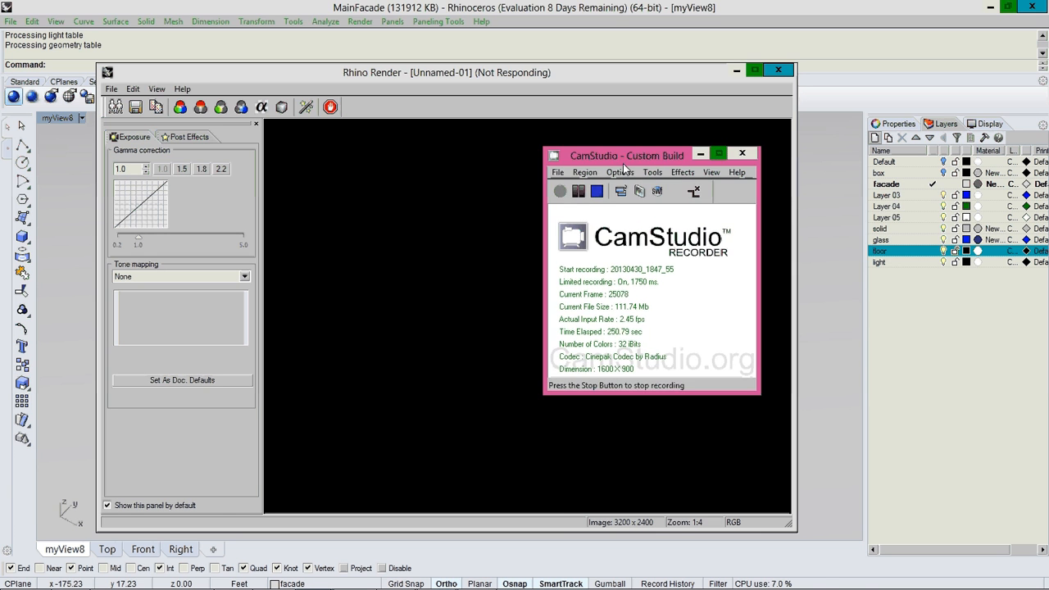
click(578, 190)
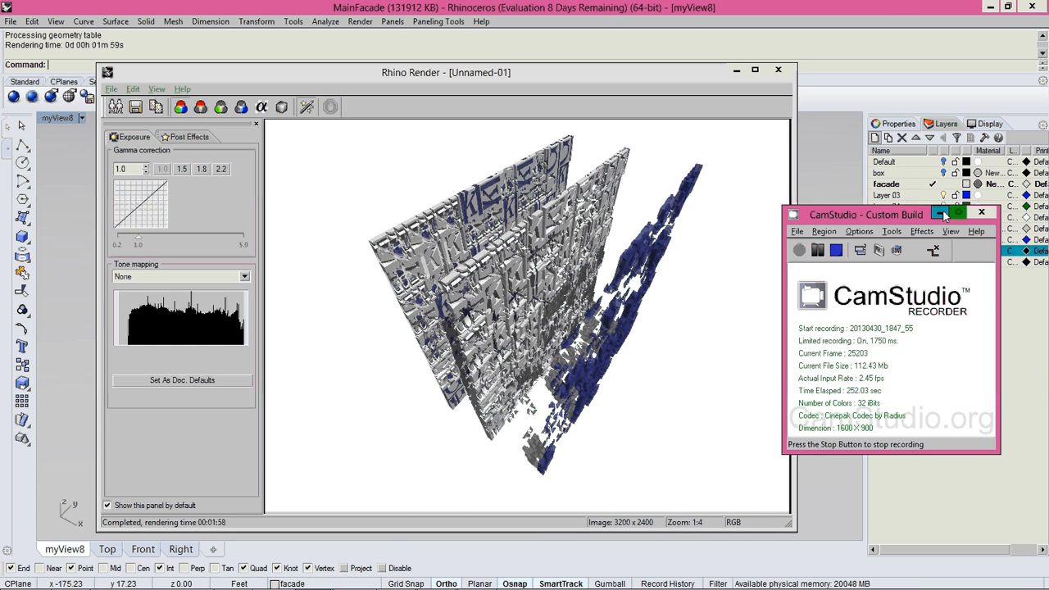
click(941, 213)
Inspect the finished render, save it to the Desktop as the JPEG facadeMain3, and close the render window
scroll(515, 301, up, 1)
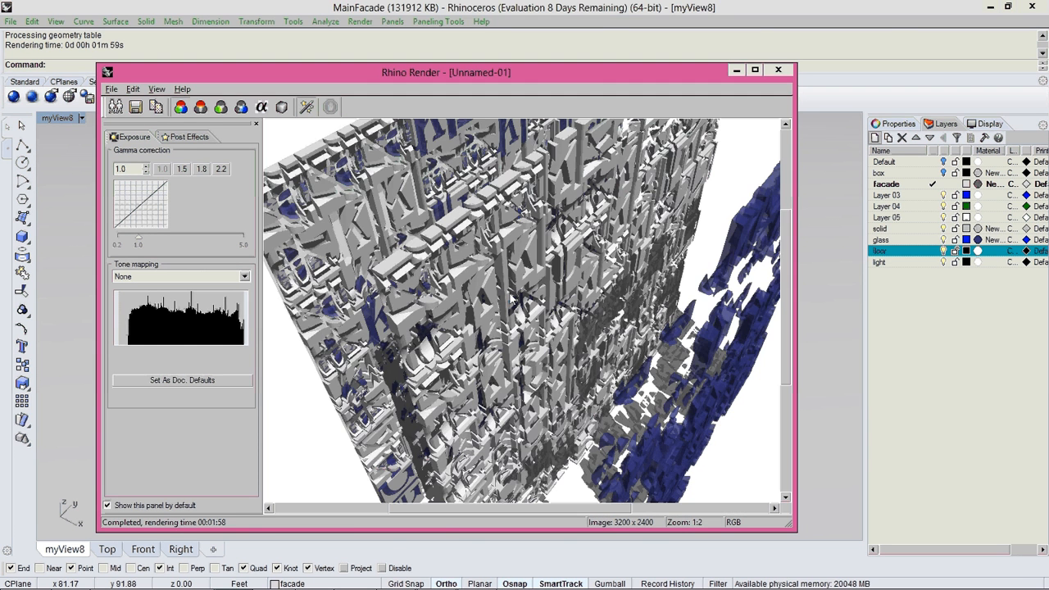
scroll(514, 301, down, 1)
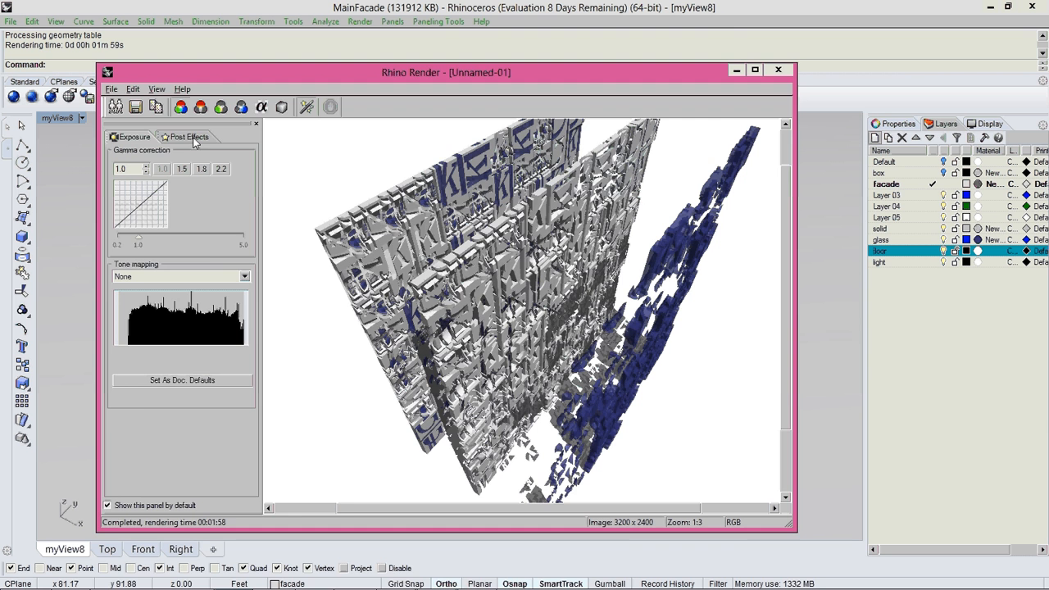
click(135, 106)
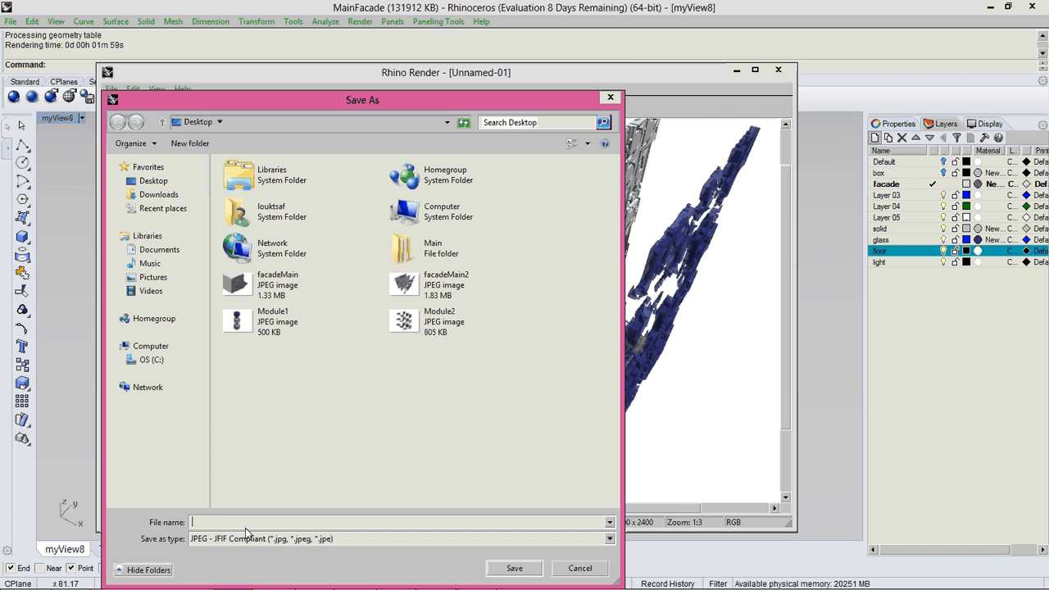
key(Tab)
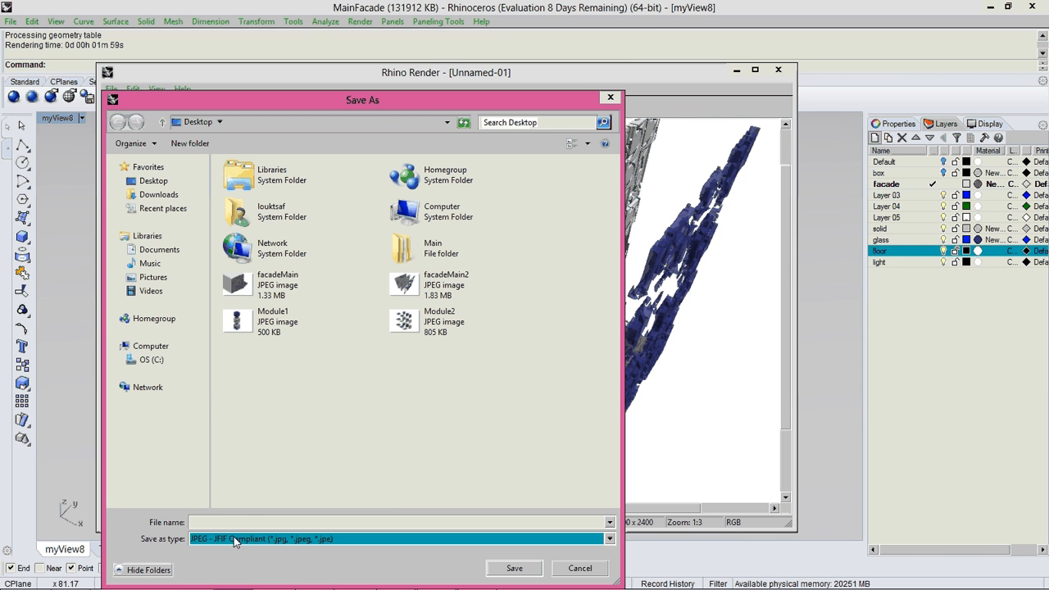
click(444, 284)
key(BackSpace)
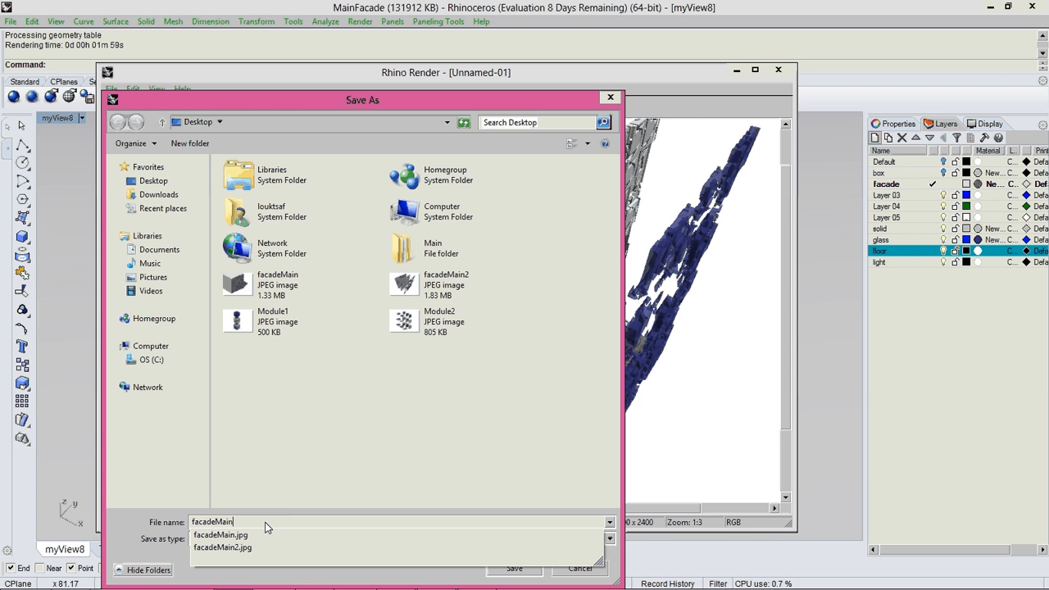
text(3)
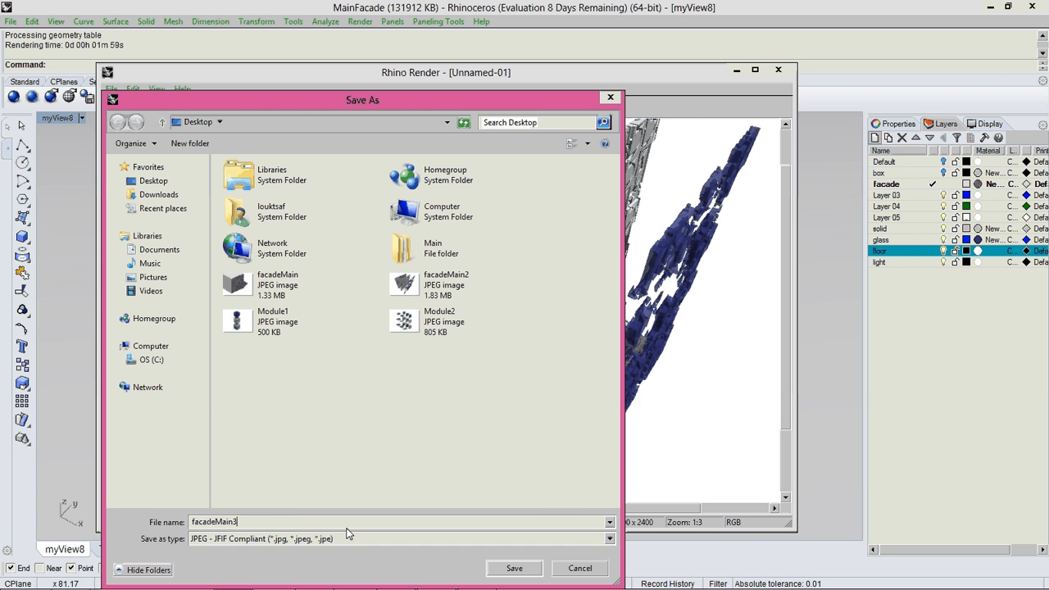
key(Return)
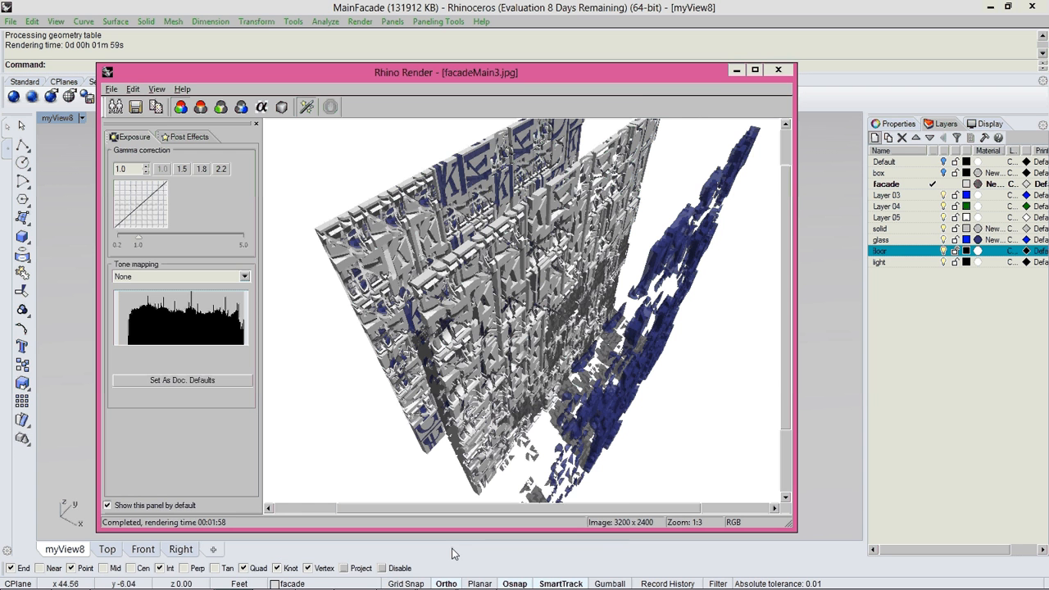
click(778, 70)
With the floor layer locked, delete the solid-only and glass-only facade copies, keeping the original facade
scroll(494, 382, down, 3)
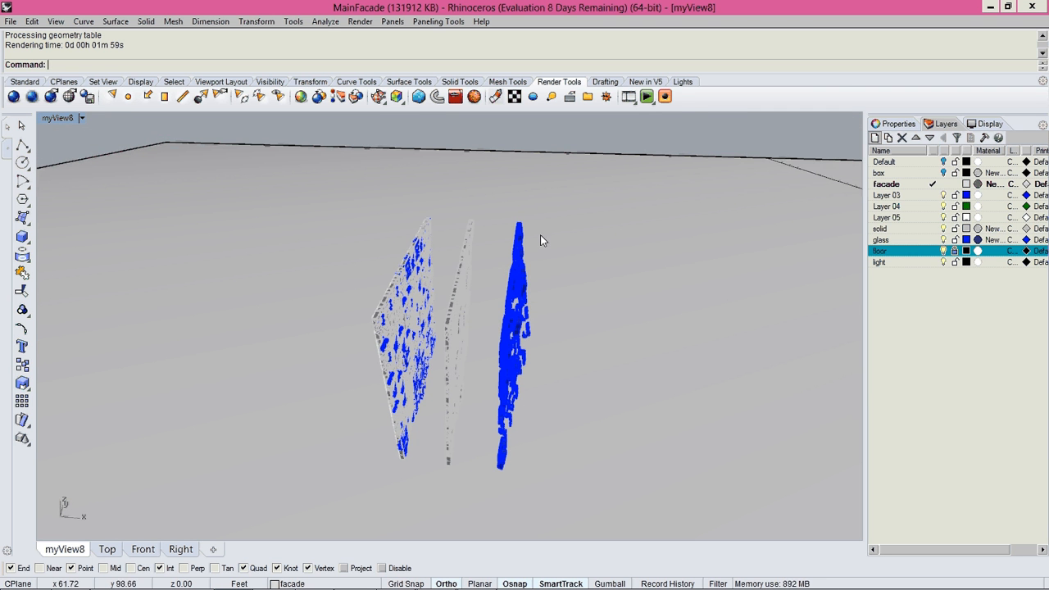
right_drag(541, 236, 465, 243)
mouse_move(436, 187)
mouse_down()
mouse_move(560, 451)
mouse_move(583, 466)
mouse_up()
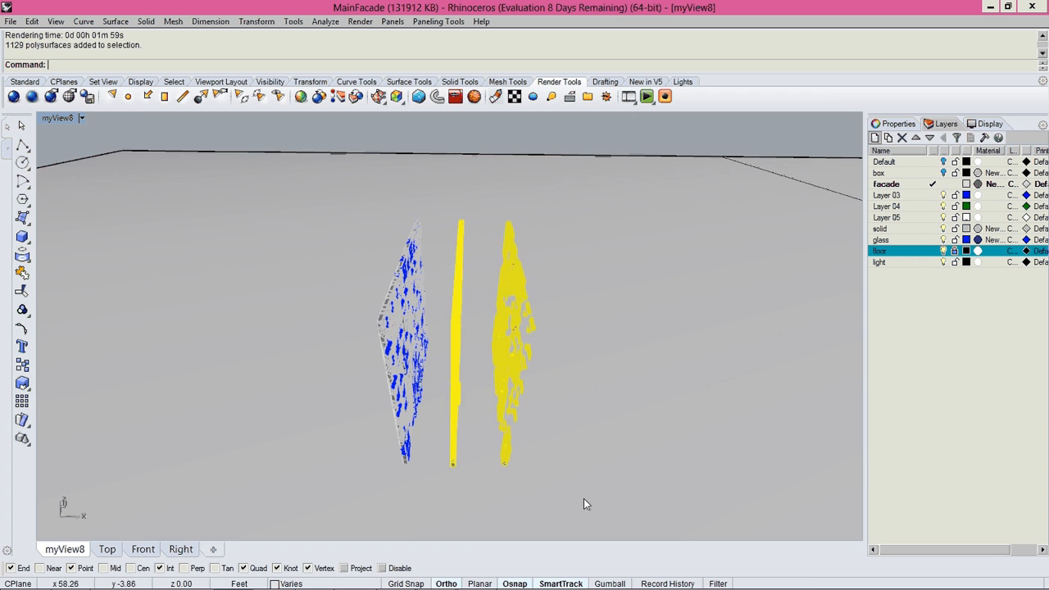
key(Delete)
Frame the whole remaining facade in the Right view and render that elevation
key(ctrl+Tab)
key(ctrl+Tab)
key(ctrl+Tab)
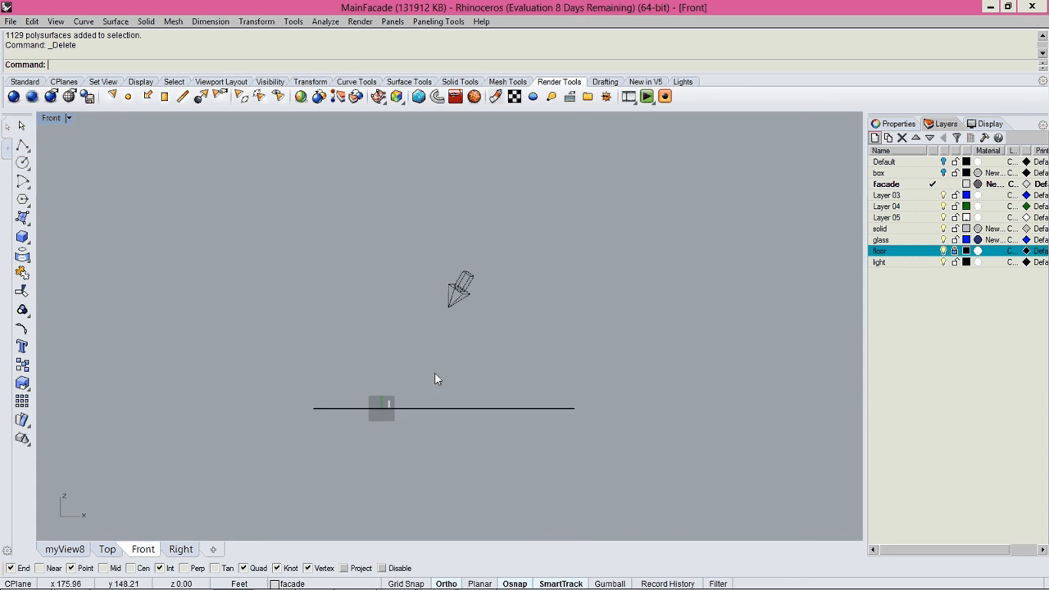
right_drag(447, 387, 491, 298)
scroll(518, 301, down, 2)
right_drag(435, 250, 421, 250)
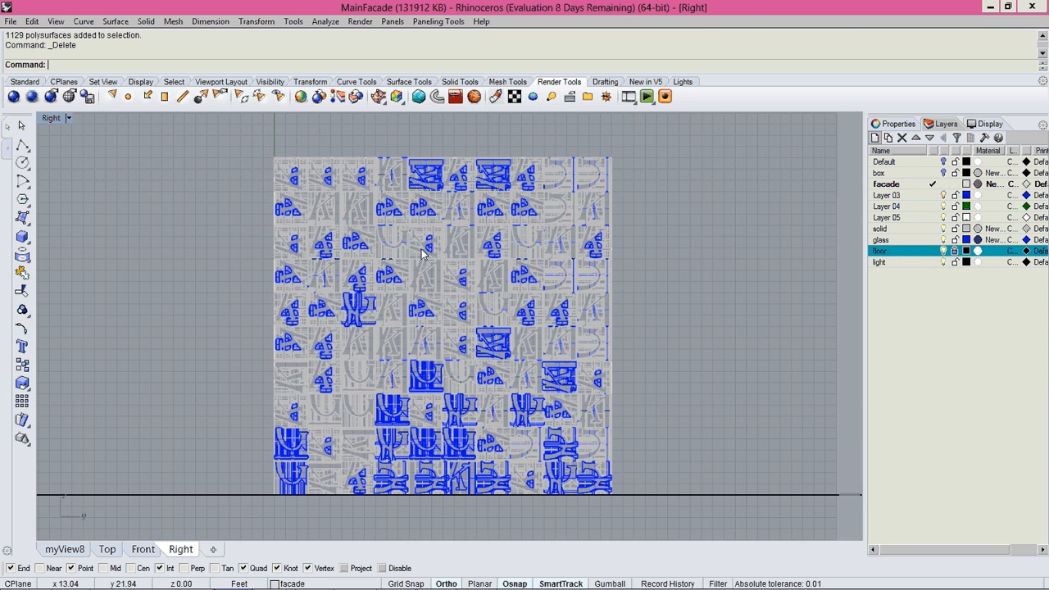
key(ctrl+Tab)
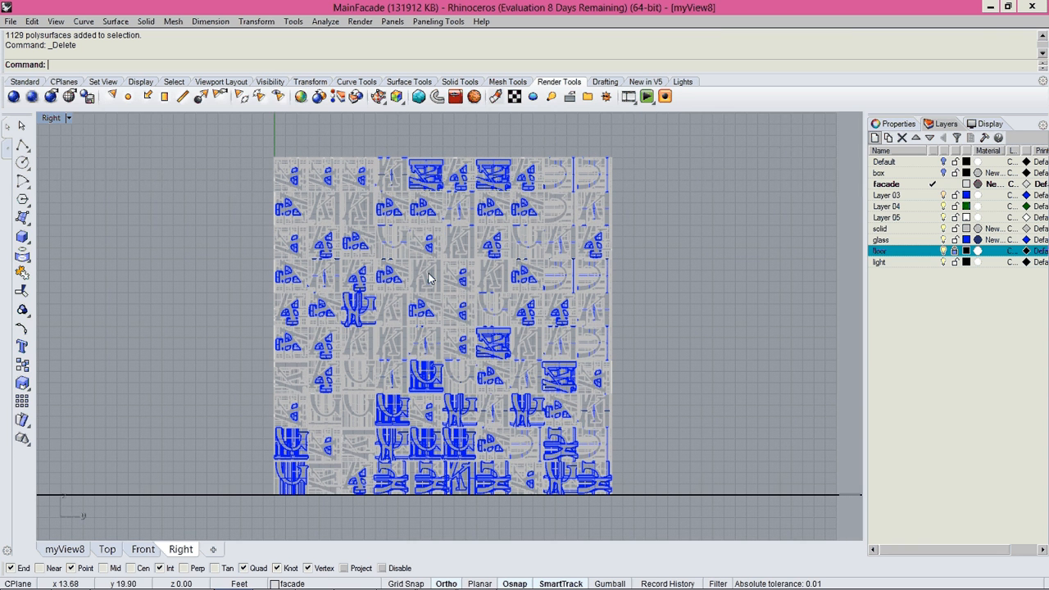
right_drag(422, 322, 410, 318)
key(ctrl+Tab)
key(ctrl+Tab)
key(ctrl+Tab)
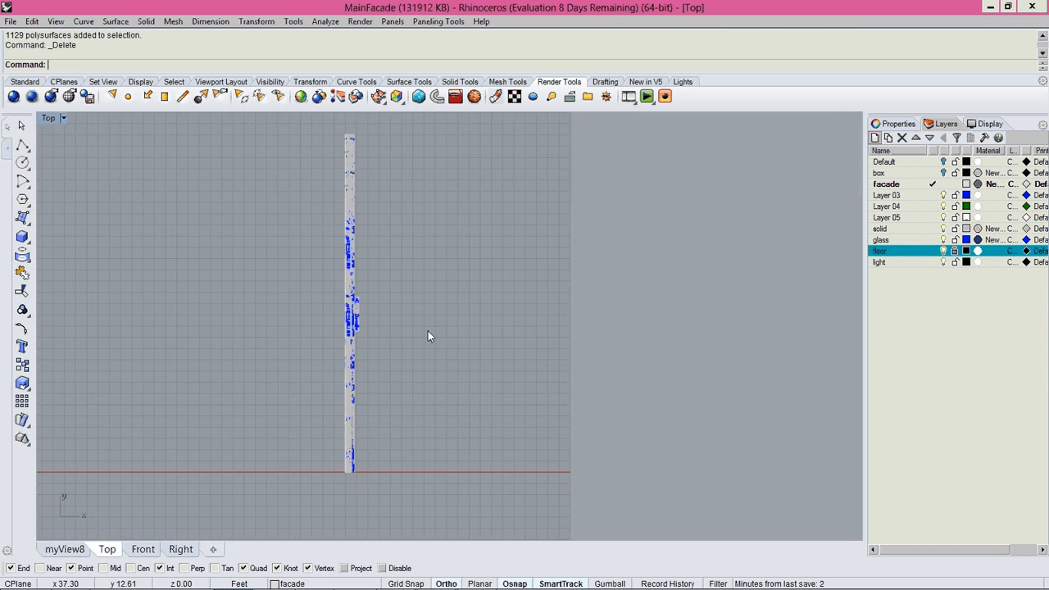
scroll(427, 331, up, 2)
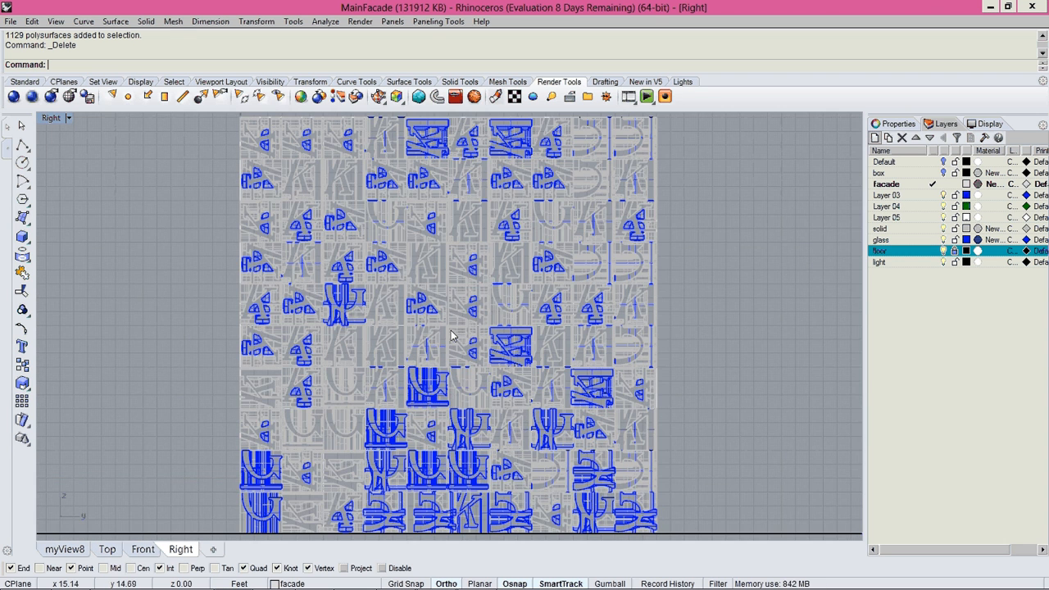
scroll(436, 327, down, 2)
right_drag(458, 323, 439, 332)
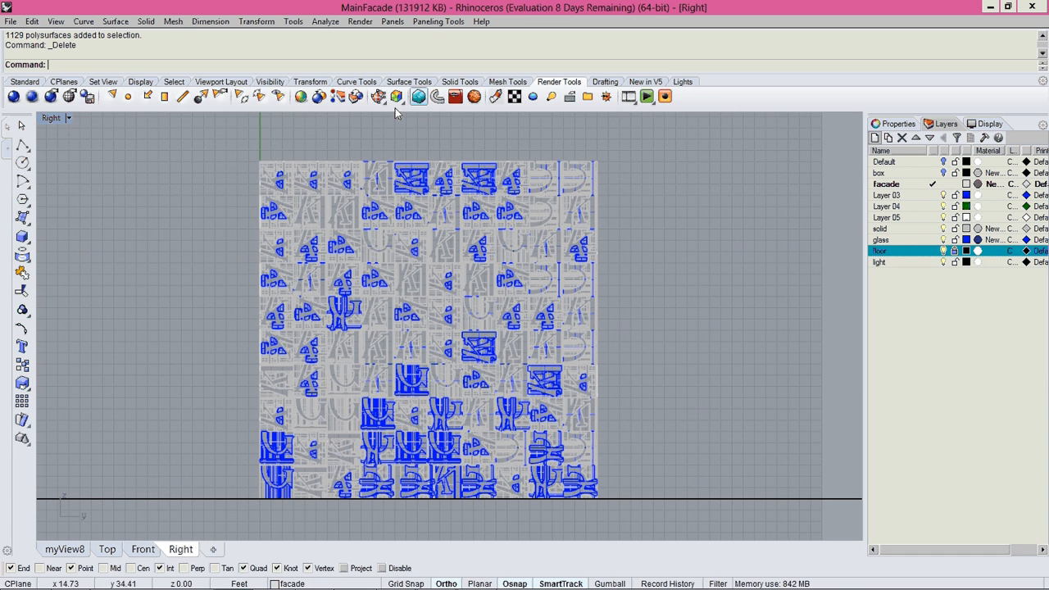
click(13, 96)
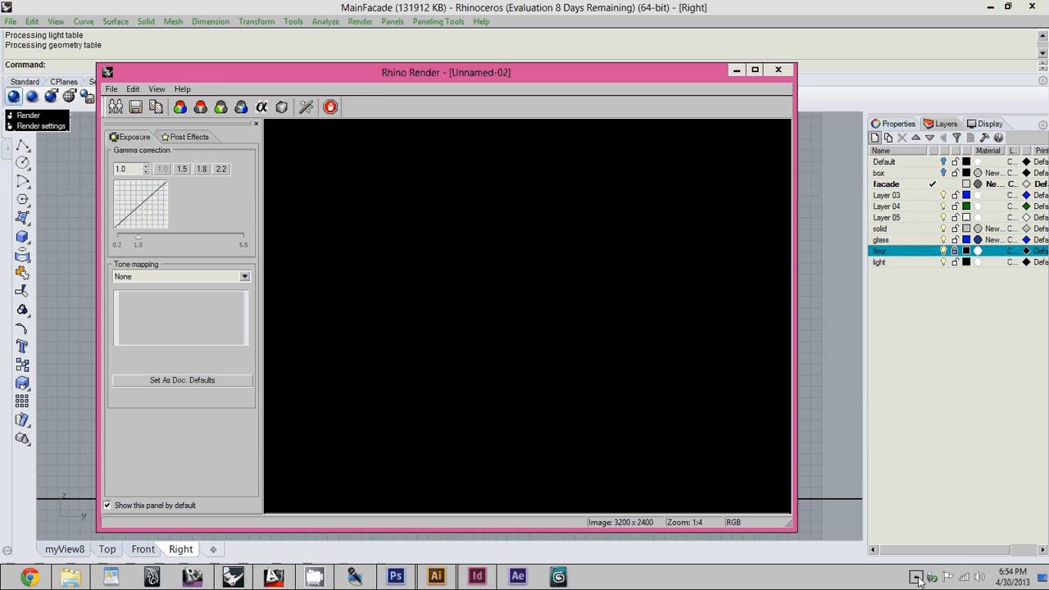
click(925, 577)
click(915, 510)
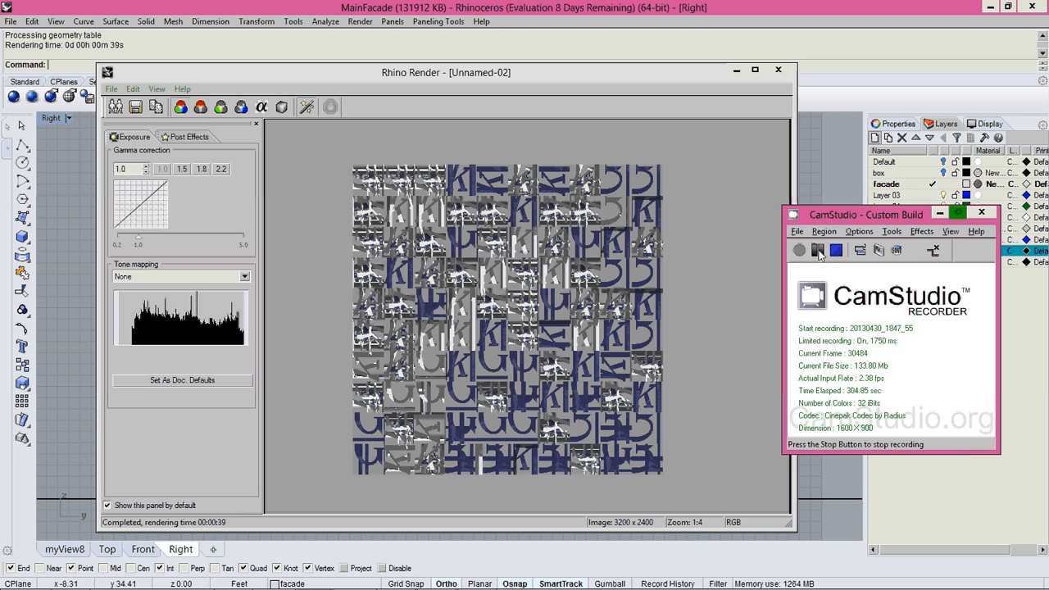
click(940, 214)
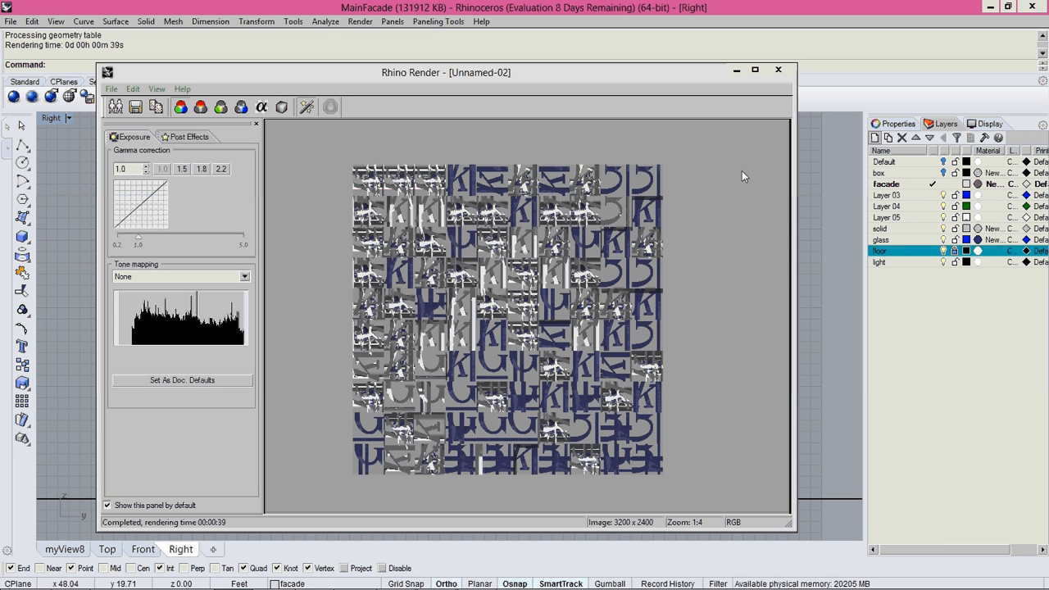
Close the finished render, set the render background to a solid white color, and render the Right elevation again
click(778, 70)
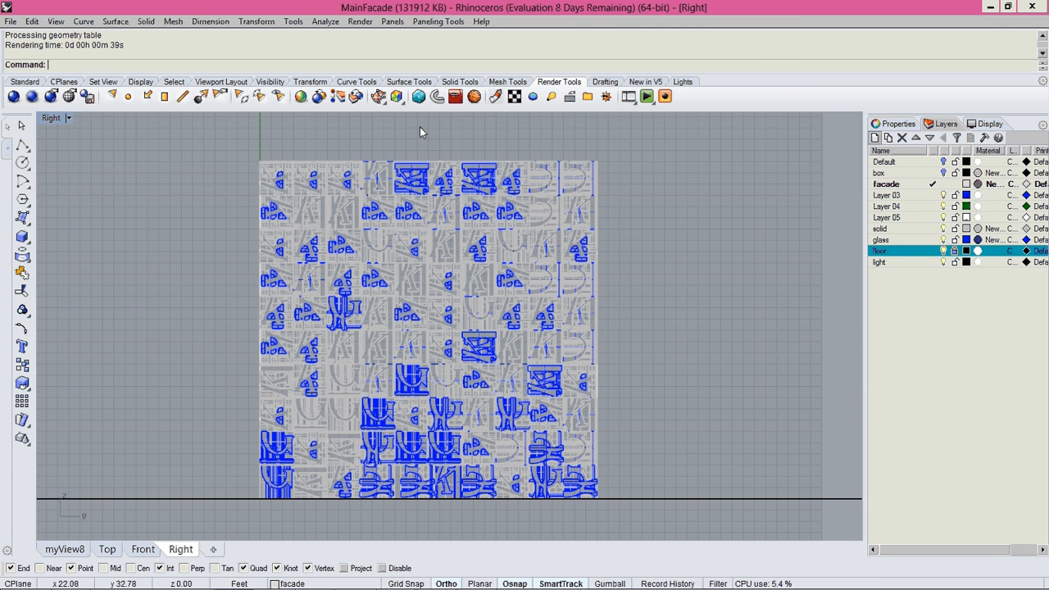
right_click(13, 96)
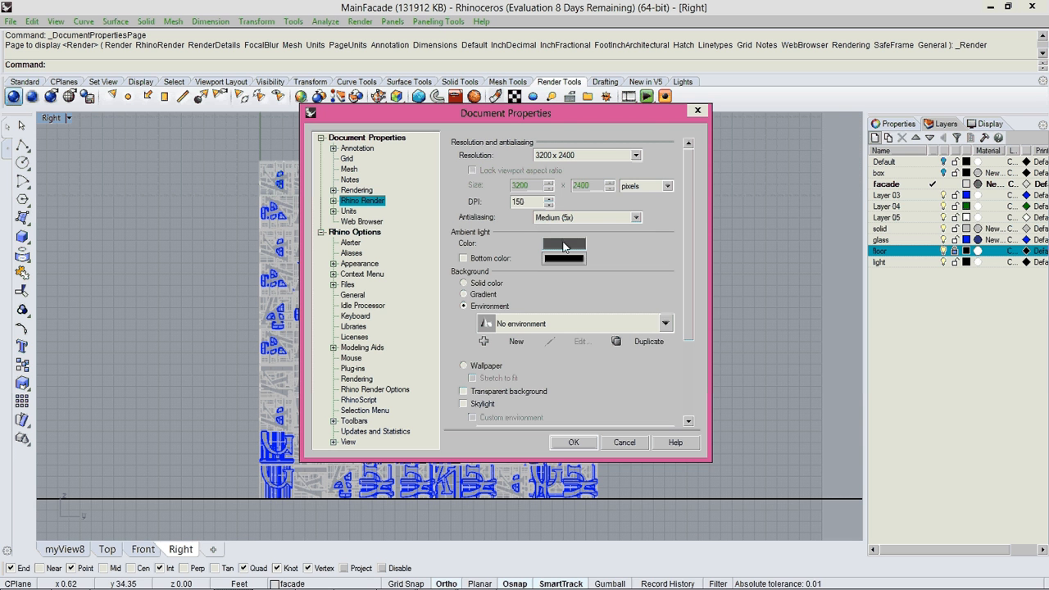
click(464, 284)
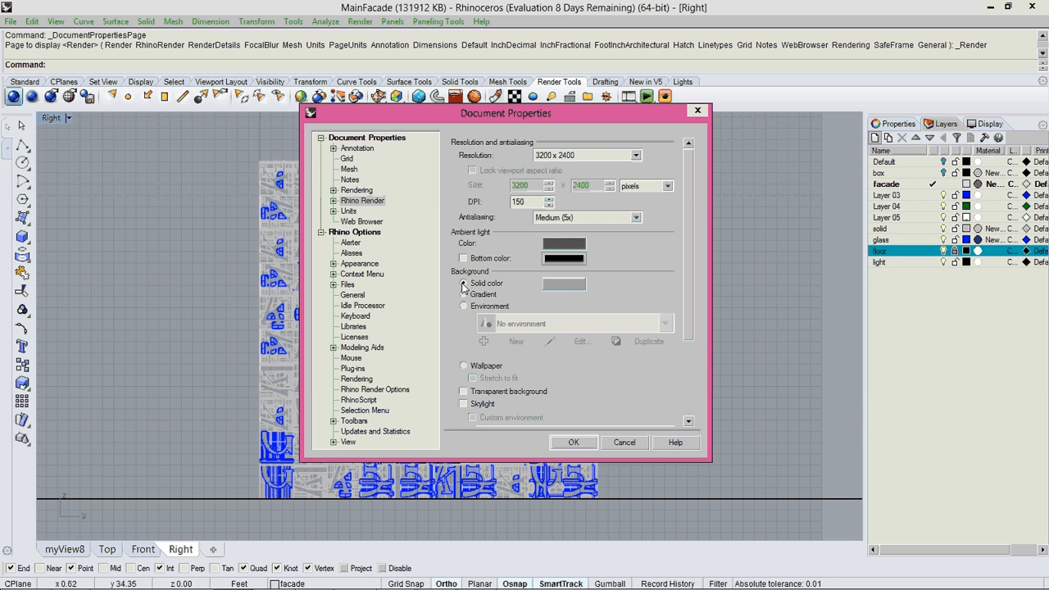
click(567, 283)
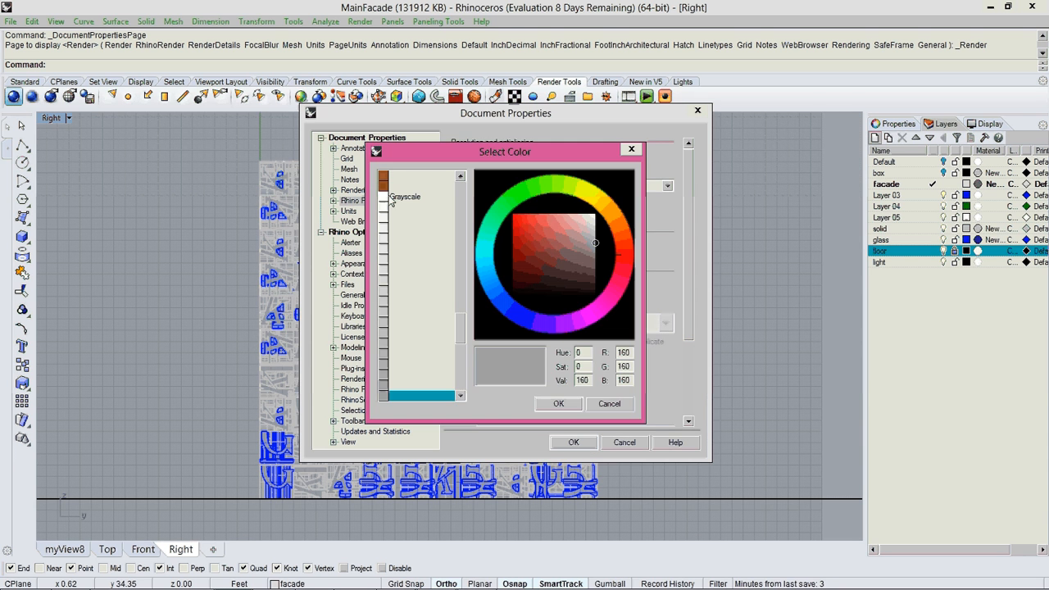
click(383, 198)
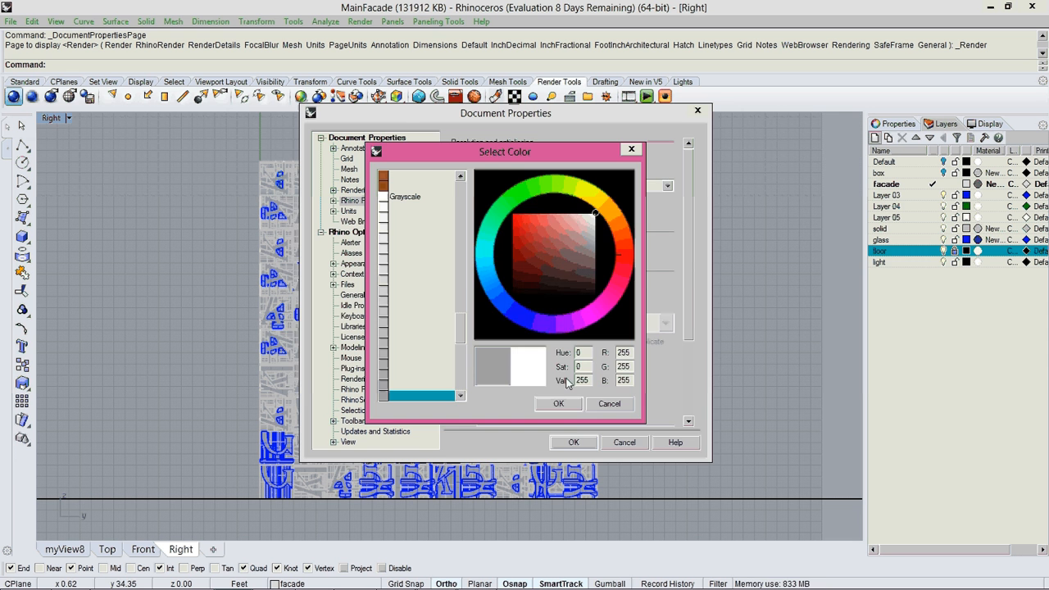
click(560, 404)
click(575, 443)
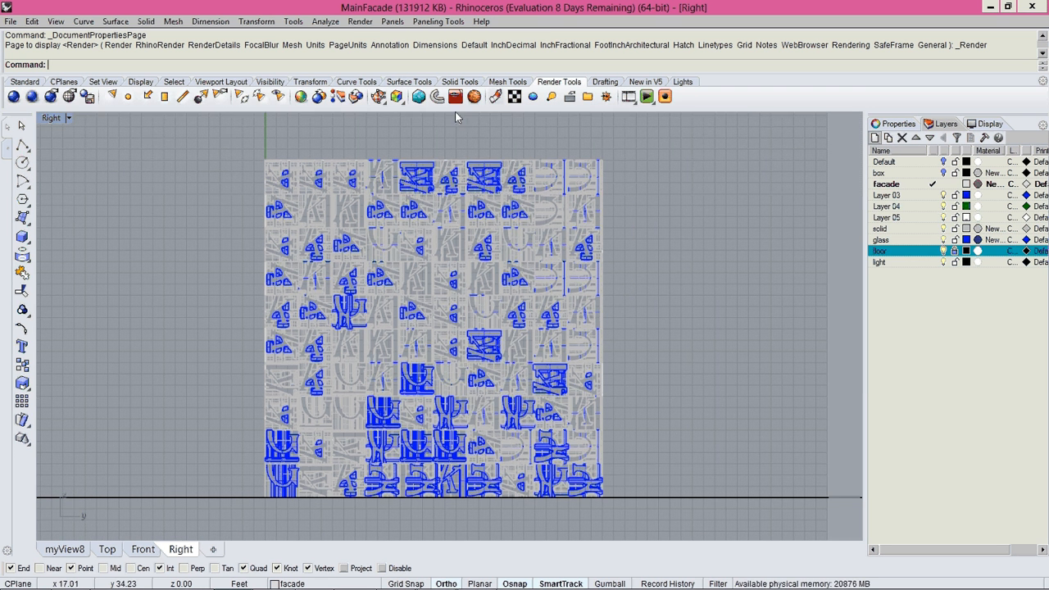
click(13, 96)
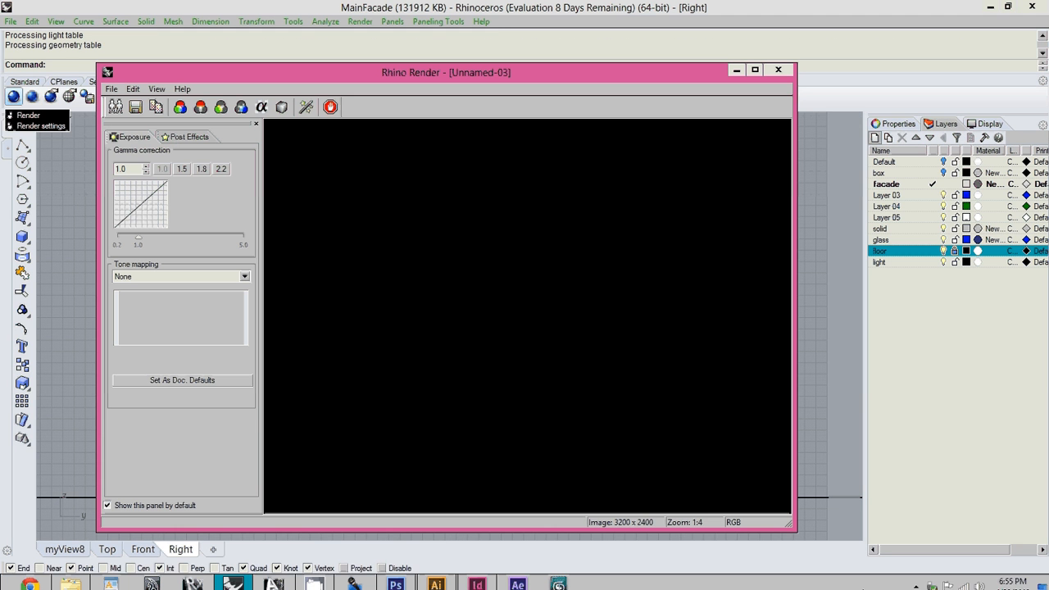
click(916, 577)
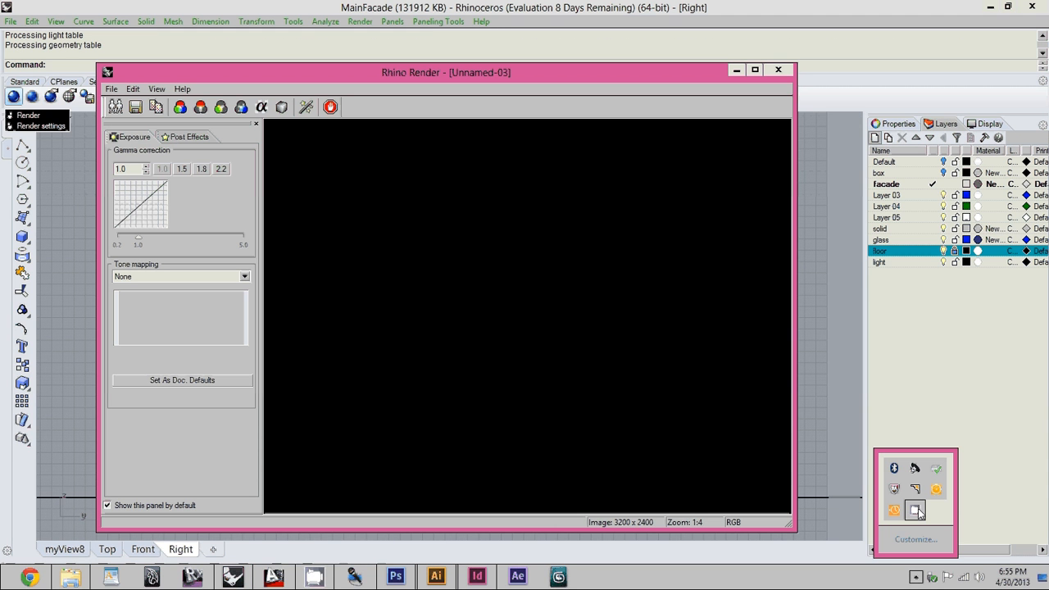
click(917, 511)
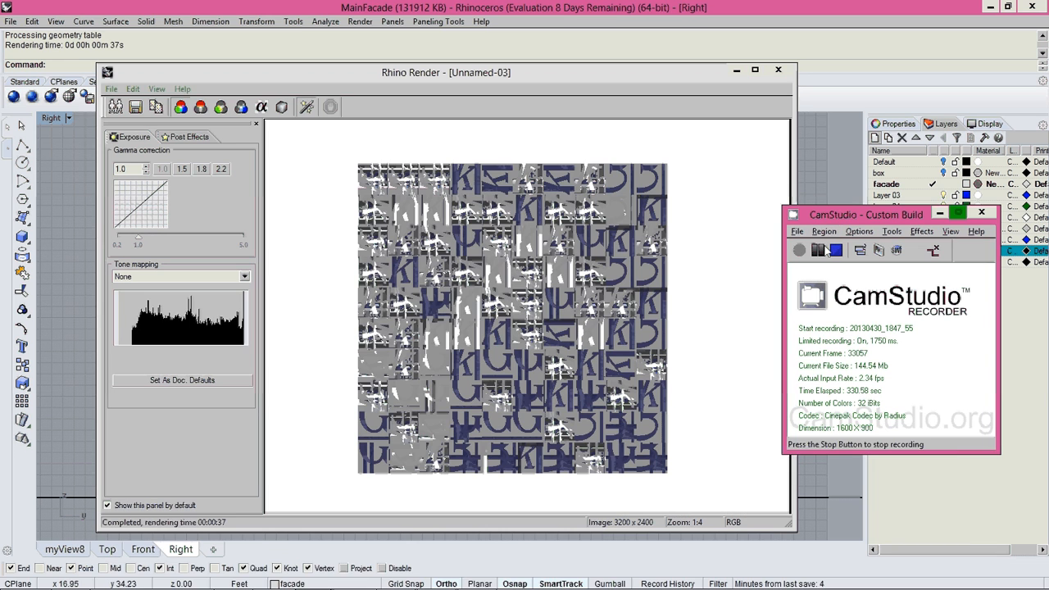
click(939, 213)
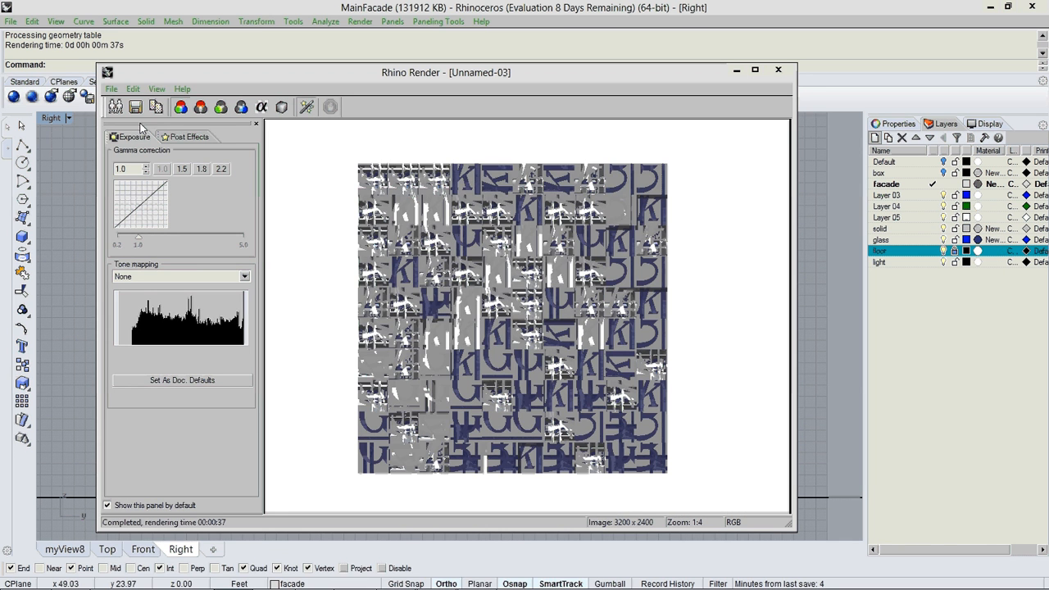
Save the white-background elevation render to the Desktop as the JPEG facadeMain4 and close the render window
key(ctrl+s)
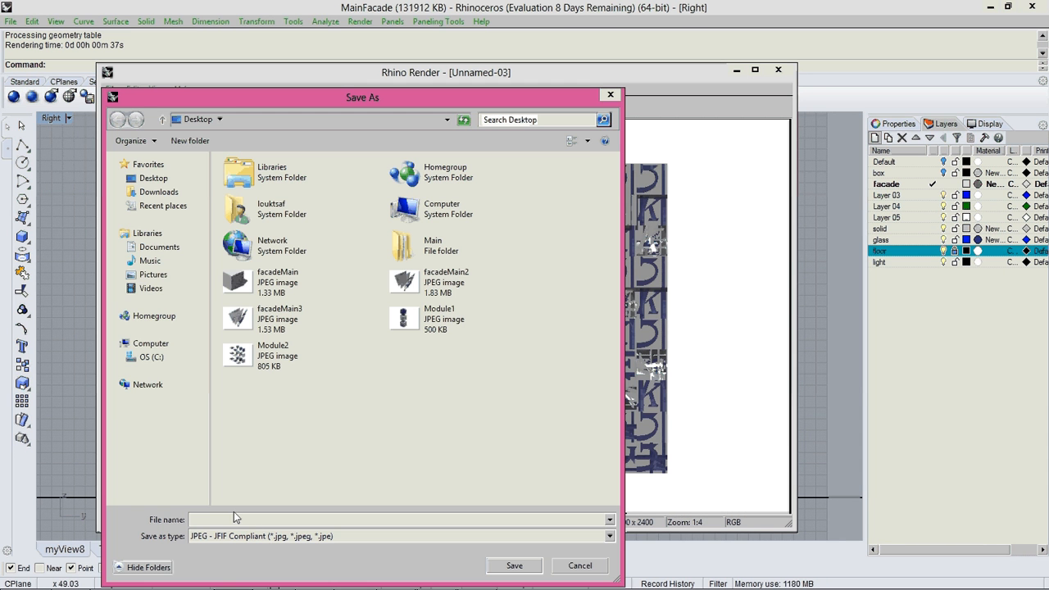
click(449, 283)
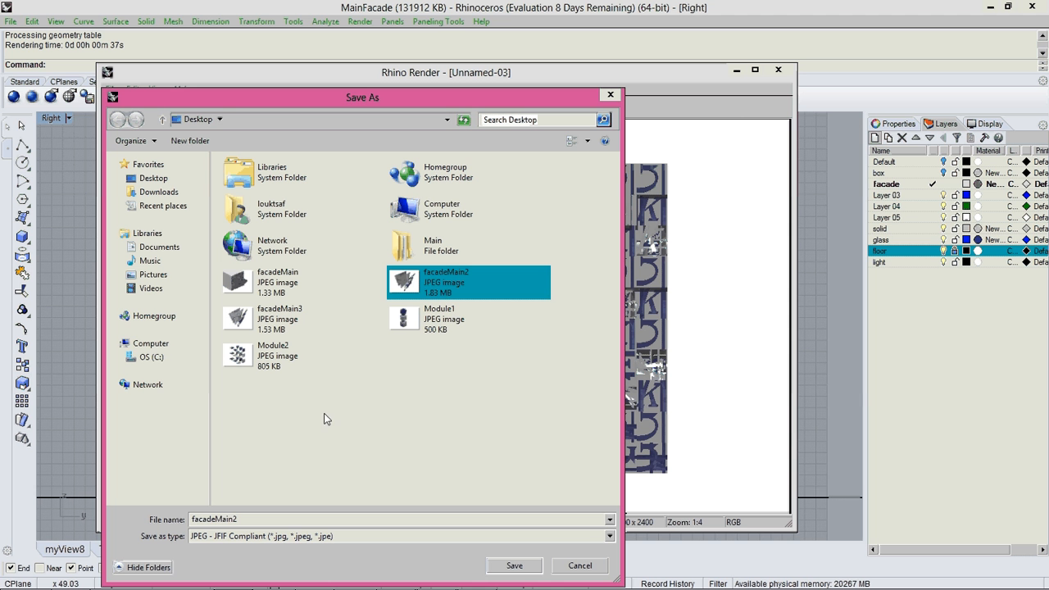
double_click(279, 523)
click(279, 522)
key(BackSpace)
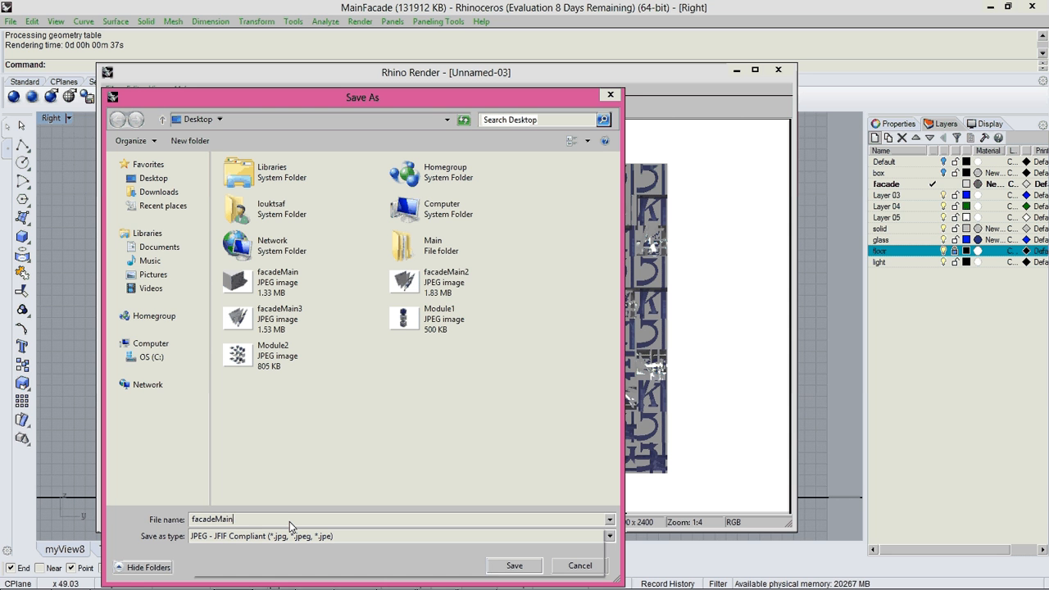
text(4)
key(Return)
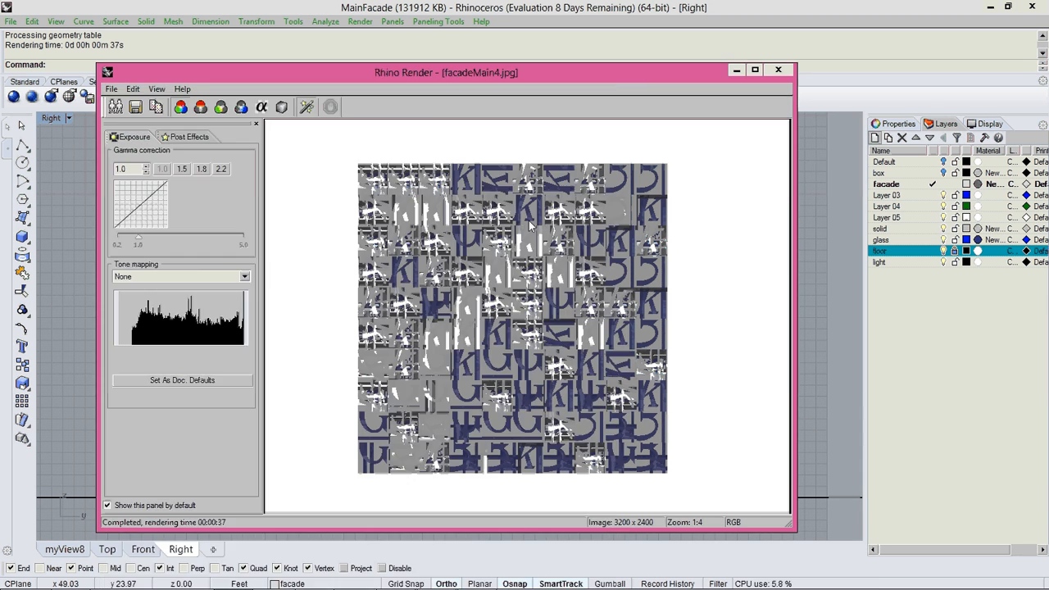
click(778, 70)
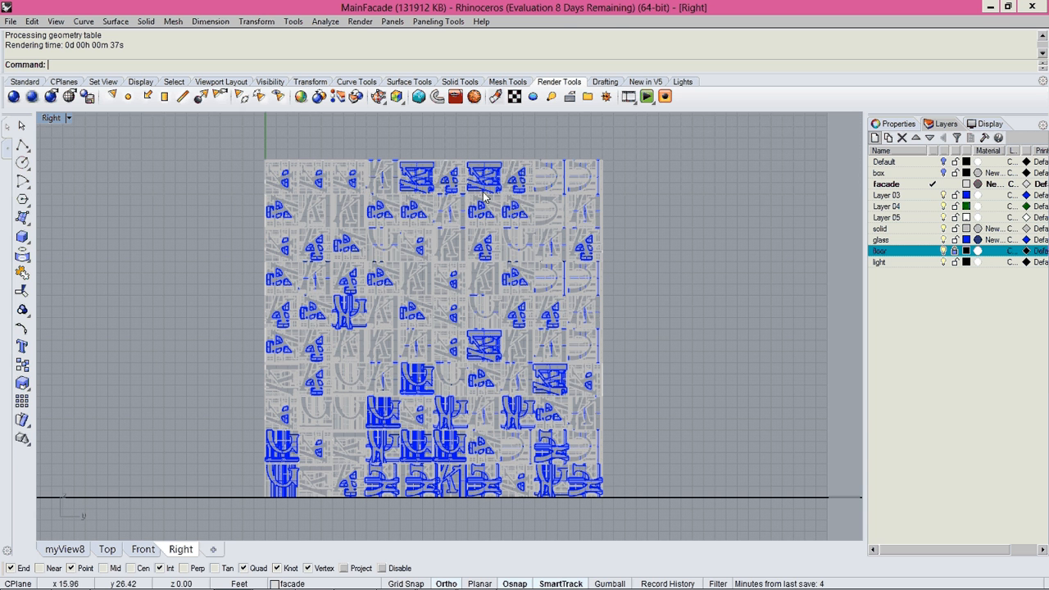
drag(224, 147, 663, 506)
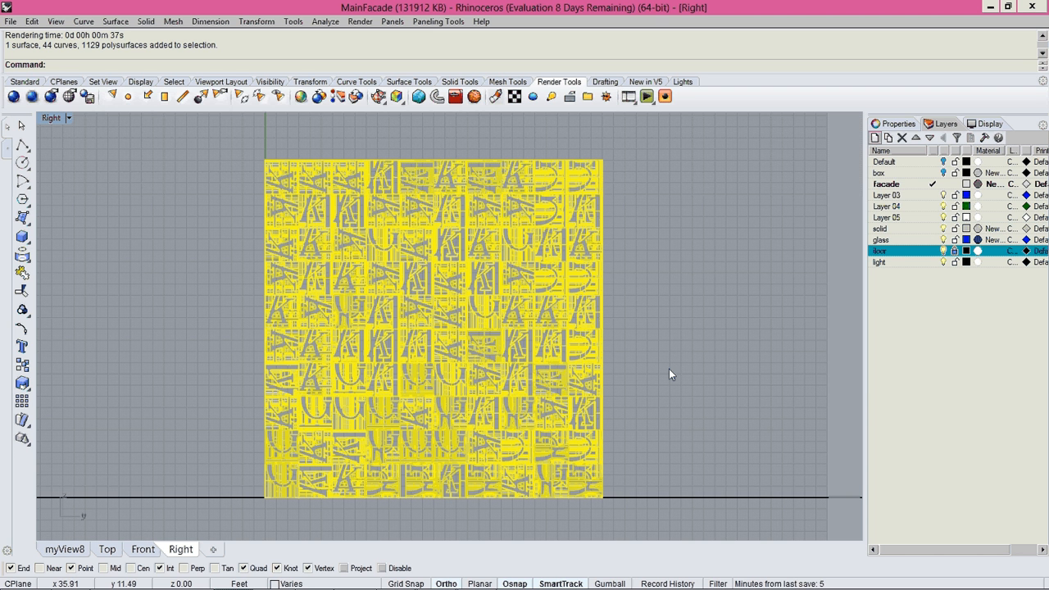
key(Escape)
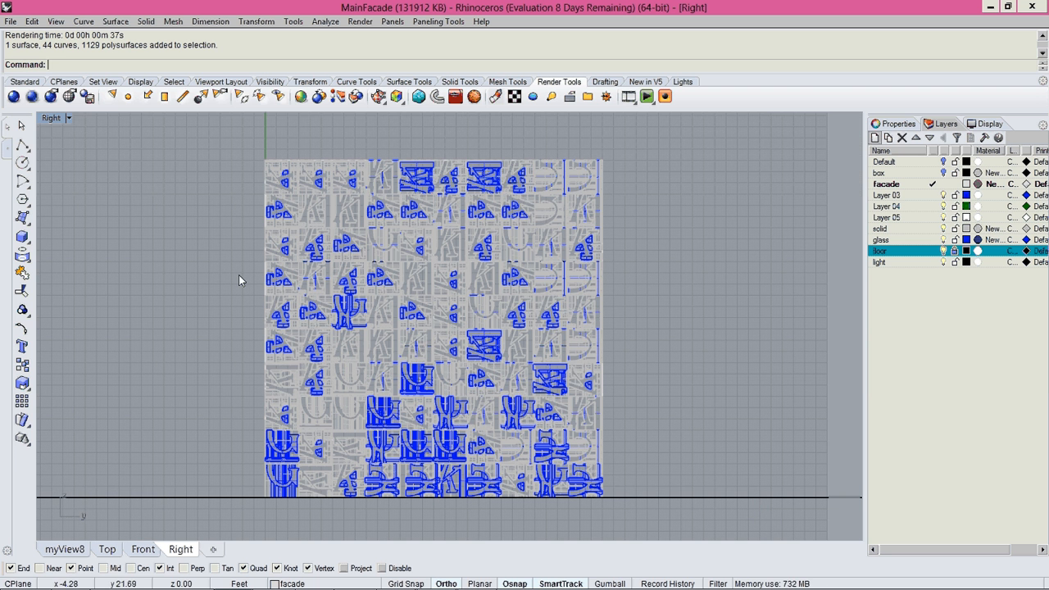
Switch to the myView8 perspective and frame an angled close-up of the facade's letter panels
click(64, 549)
scroll(422, 373, up, 4)
right_drag(422, 373, 519, 323)
scroll(562, 324, up, 4)
scroll(563, 324, up, 5)
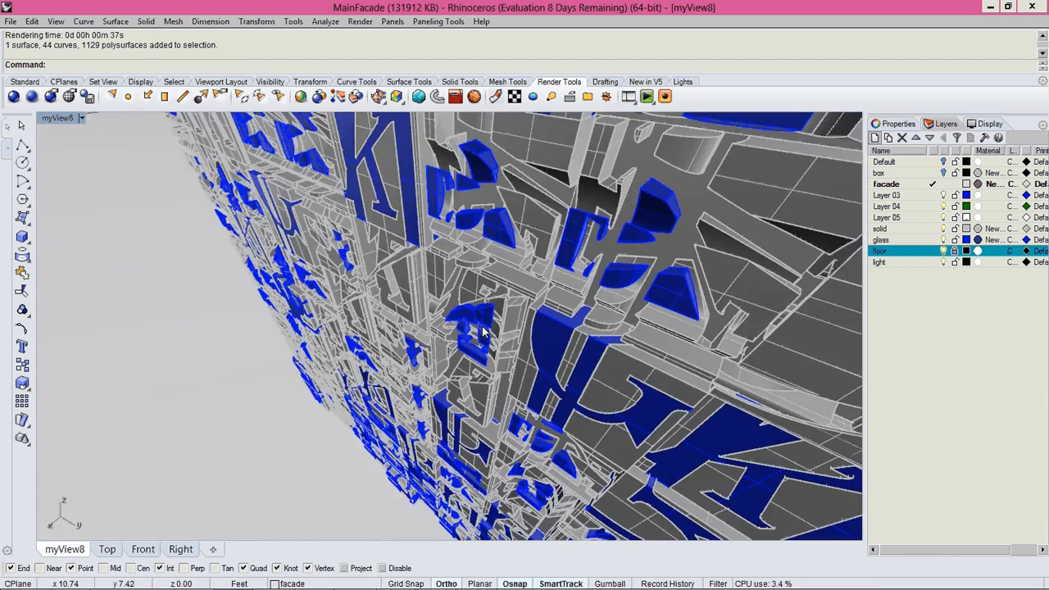
right_drag(484, 332, 365, 373)
scroll(468, 310, up, 3)
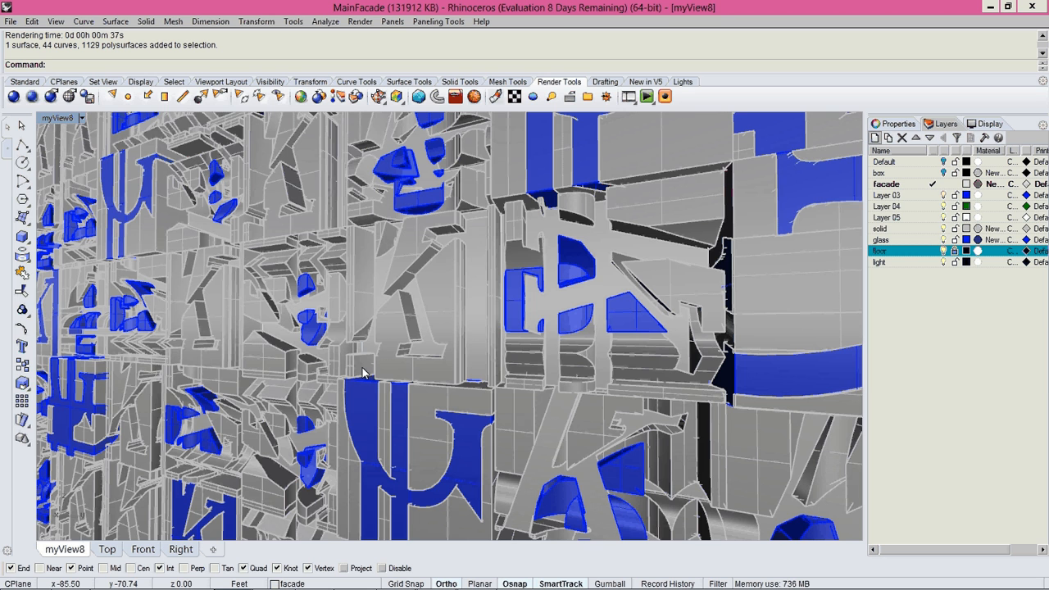
scroll(103, 349, up, 1)
right_drag(103, 349, 126, 349)
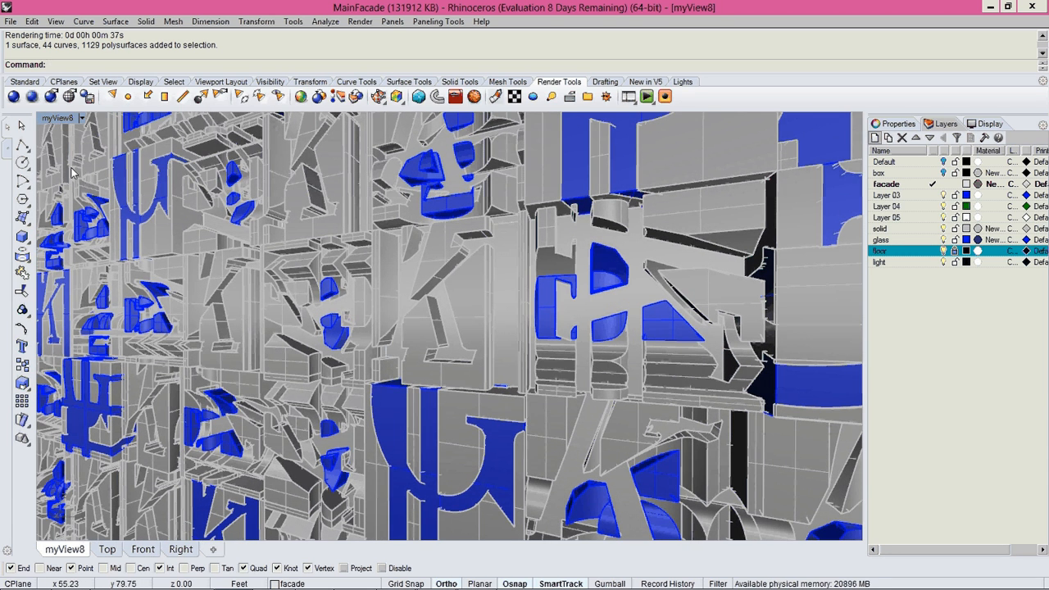
Save the close-up perspective as the named view myView9 and close the named views window
click(59, 118)
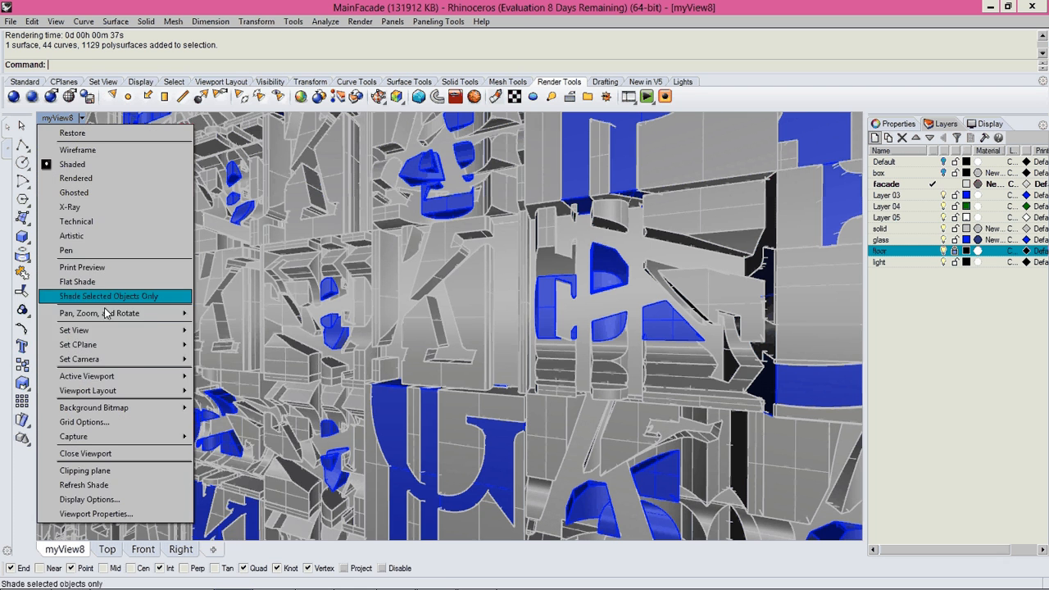
mouse_move(140, 330)
click(243, 466)
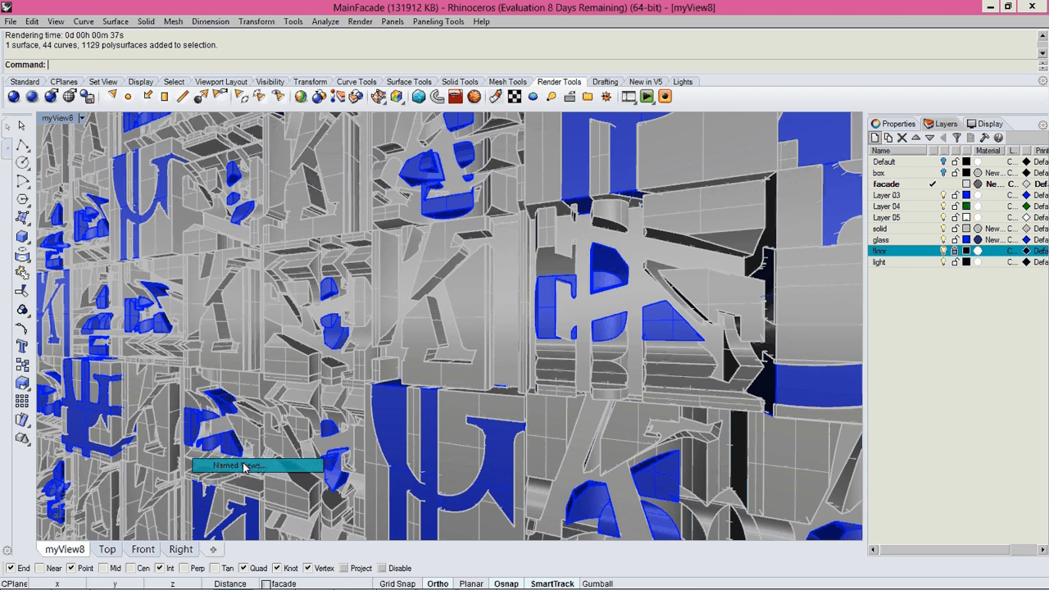
click(413, 203)
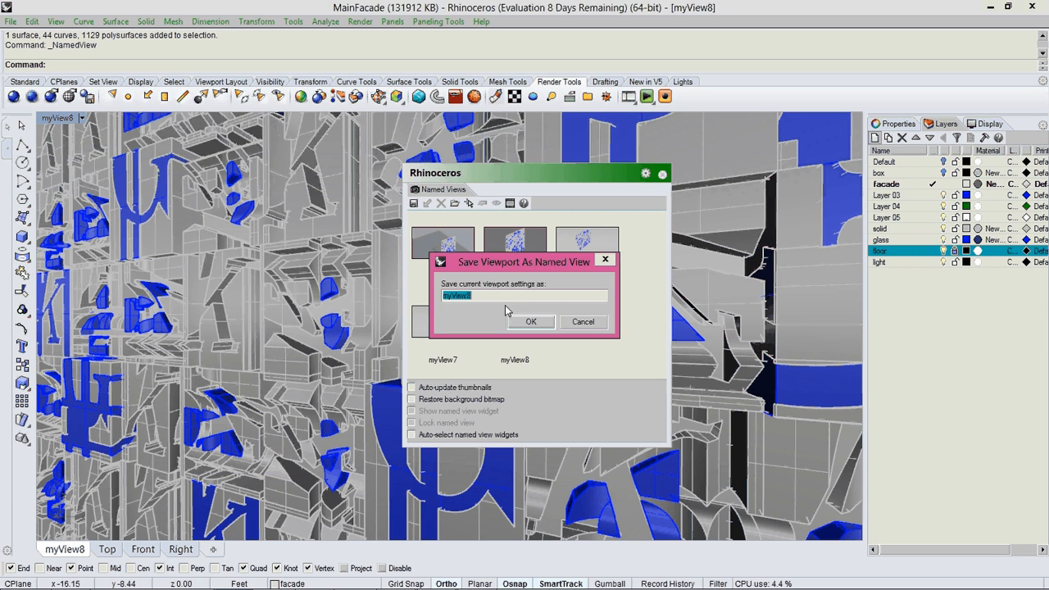
click(486, 300)
key(Return)
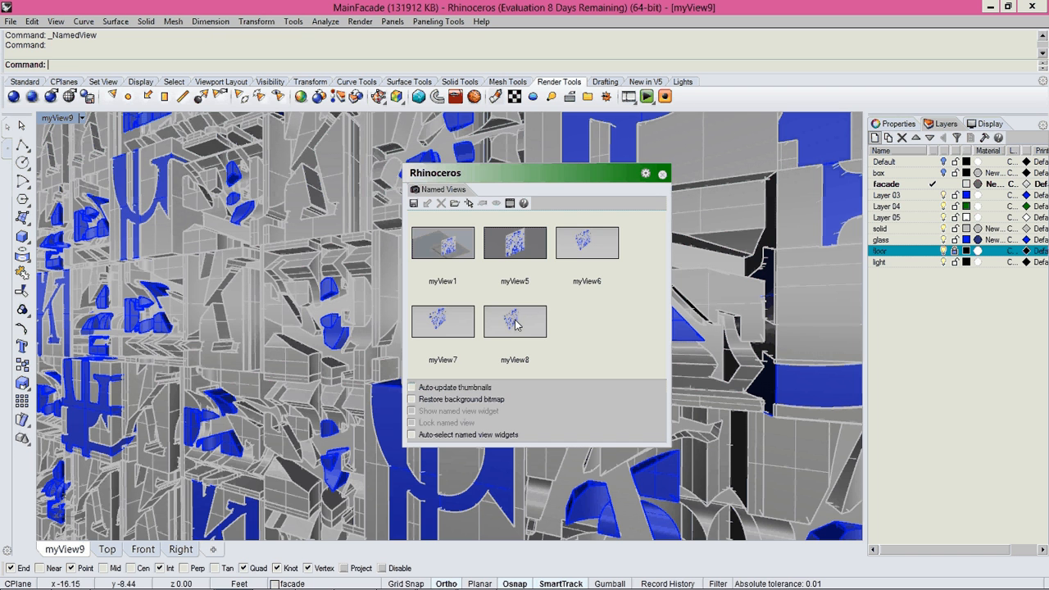
click(662, 174)
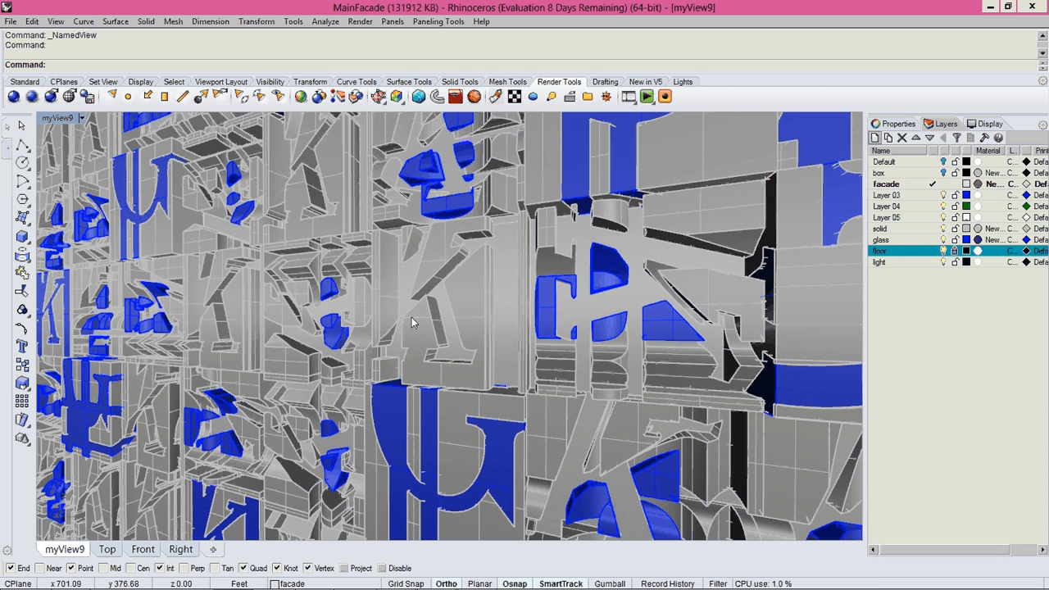
Start a test render of the myView9 close-up and close it before it completes
click(14, 98)
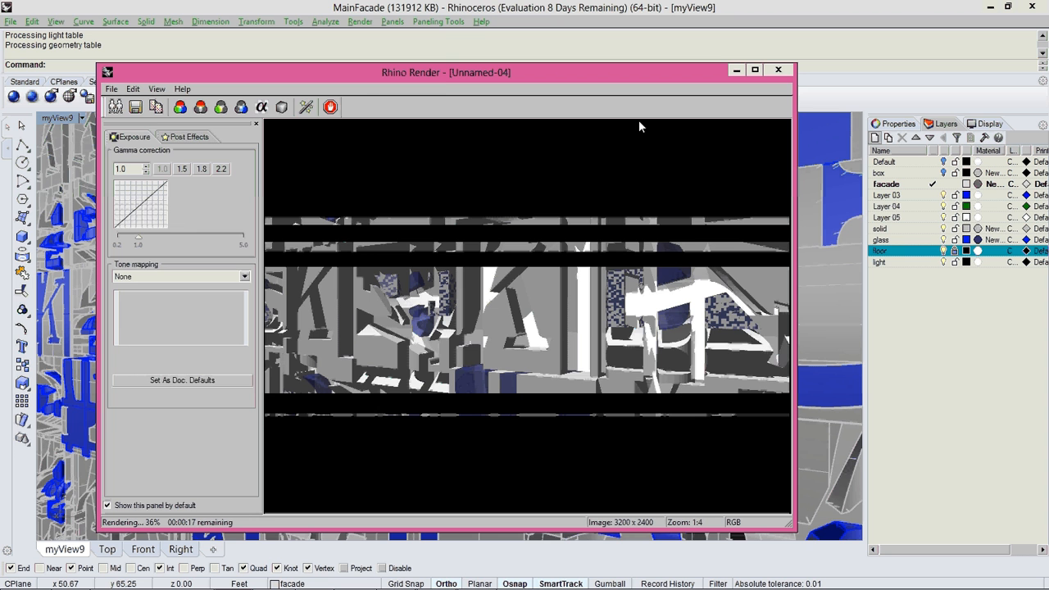
click(777, 70)
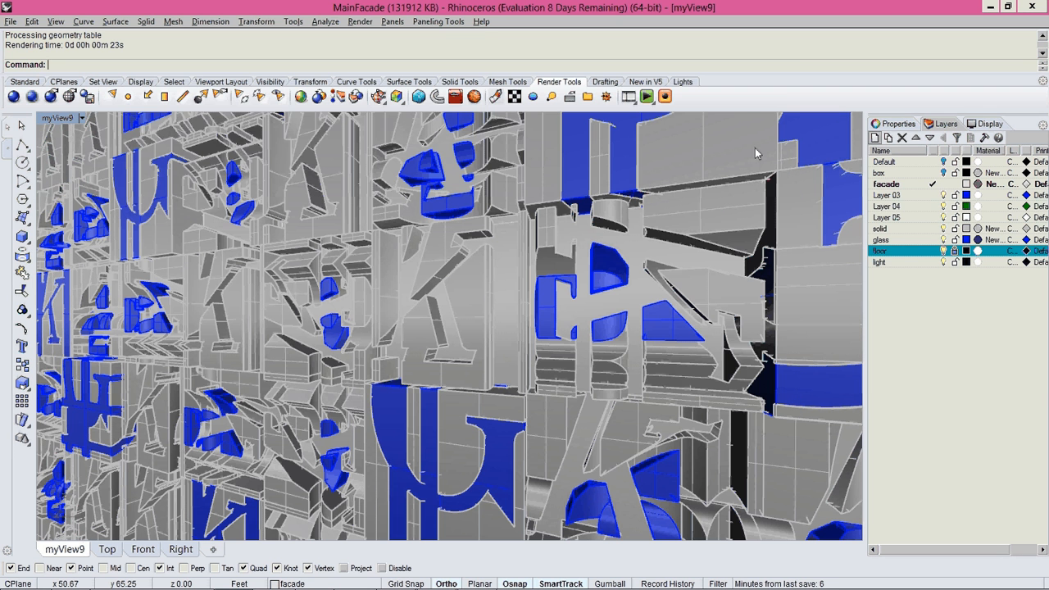
Delete the solid polysurfaces that overlap glass pieces in two of the letter panels in the close-up
click(706, 361)
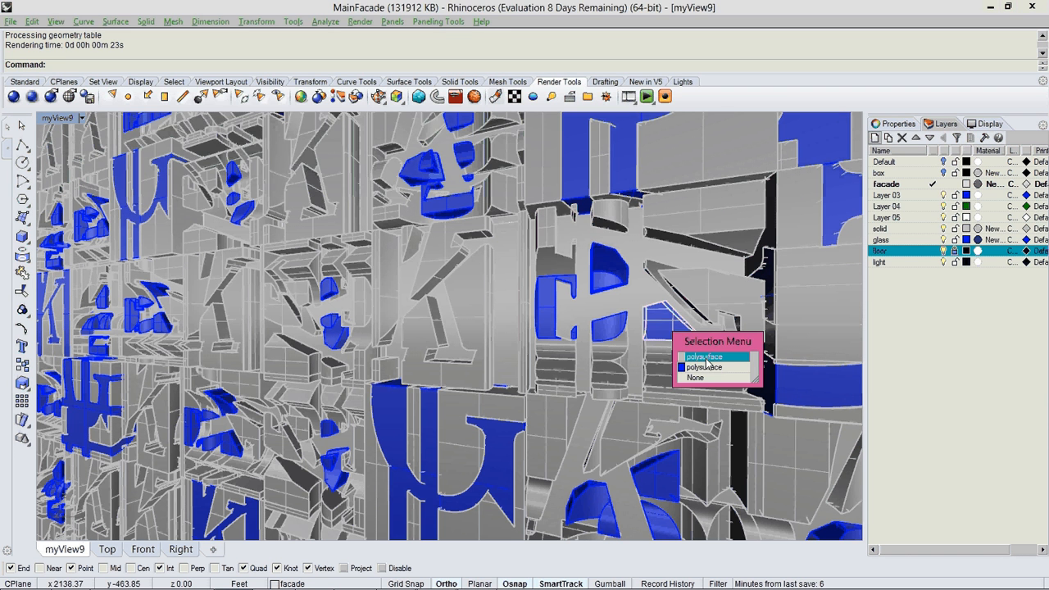
click(706, 359)
key(Delete)
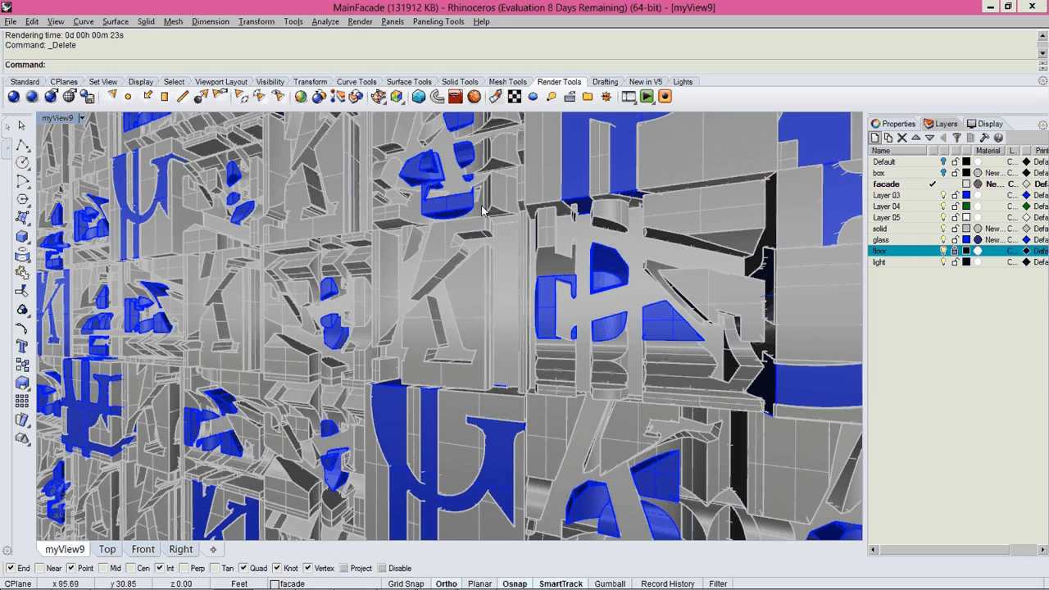
click(137, 325)
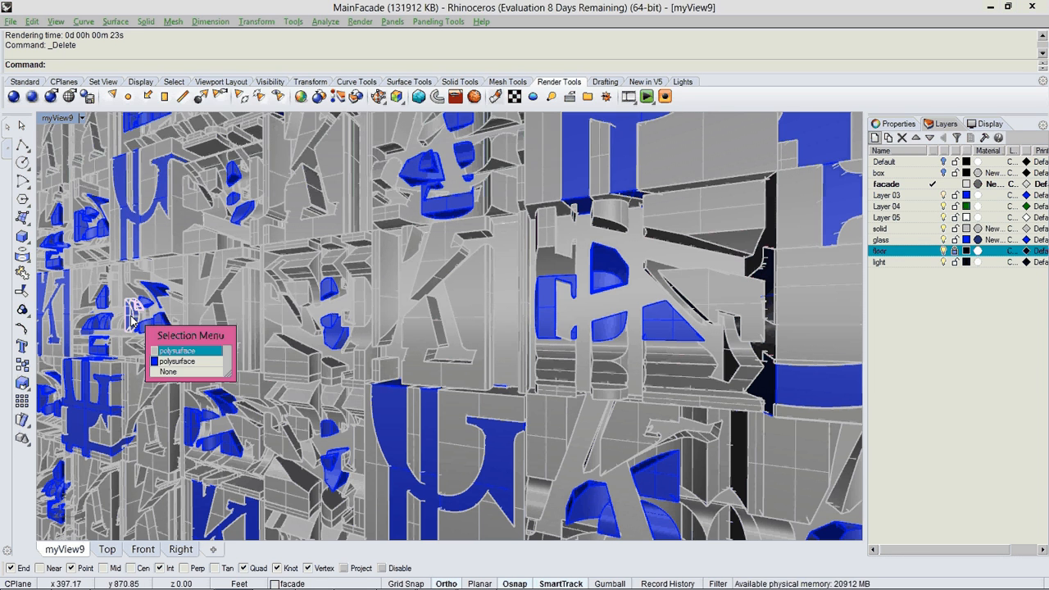
click(175, 353)
click(175, 358)
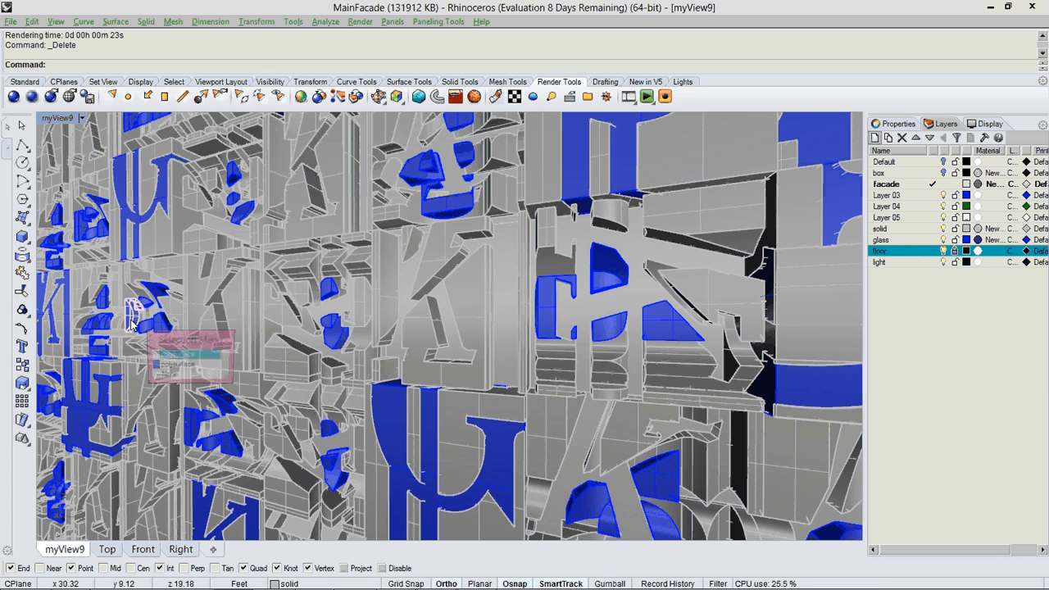
click(168, 366)
key(Delete)
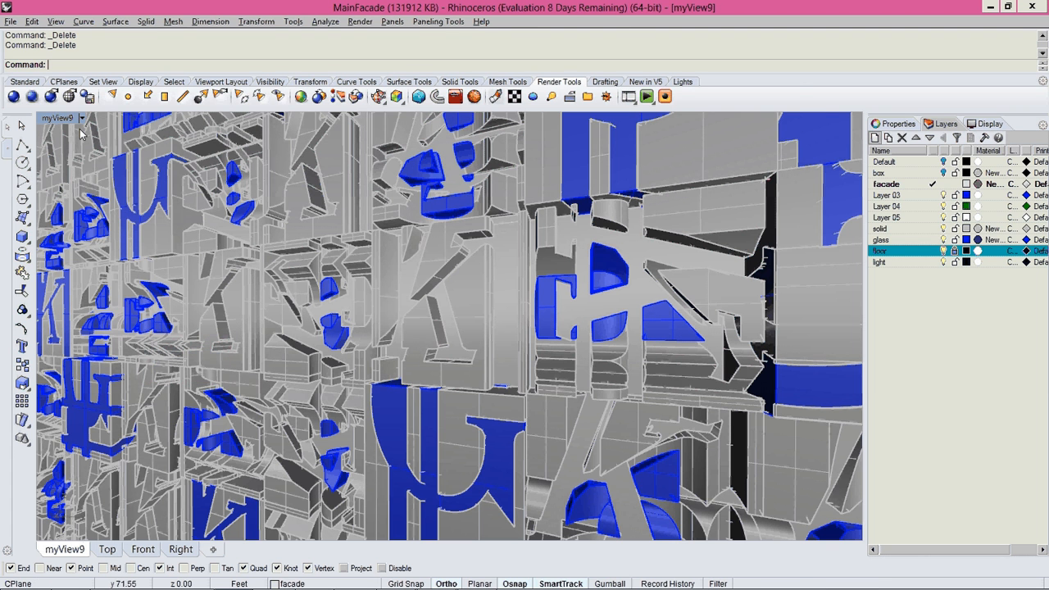
Render the myView9 close-up and move the render window aside to compare the glass pieces with the model
click(14, 96)
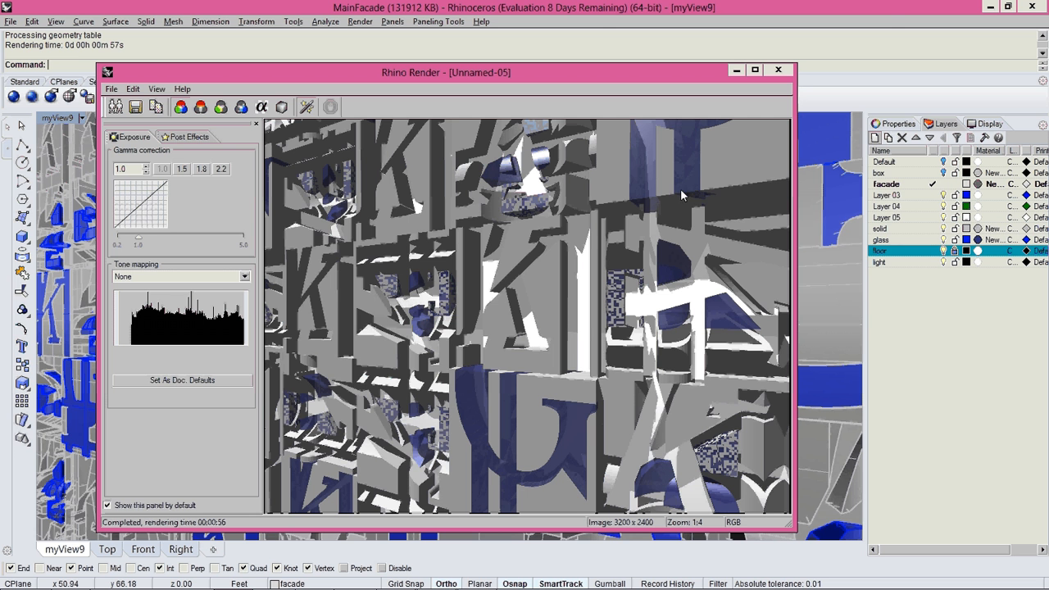
drag(695, 73, 670, 73)
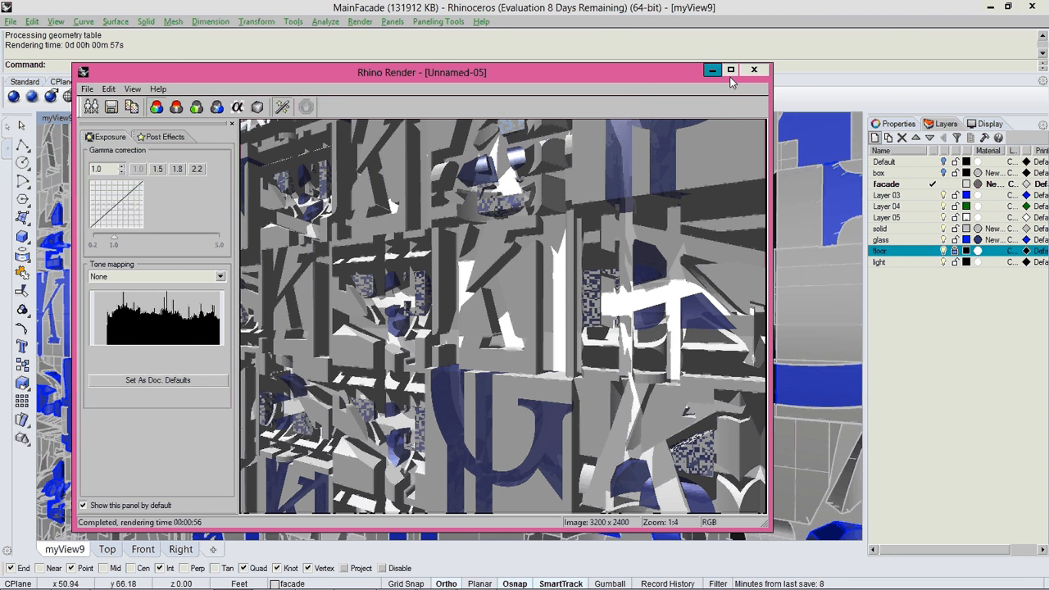
drag(642, 71, 364, 72)
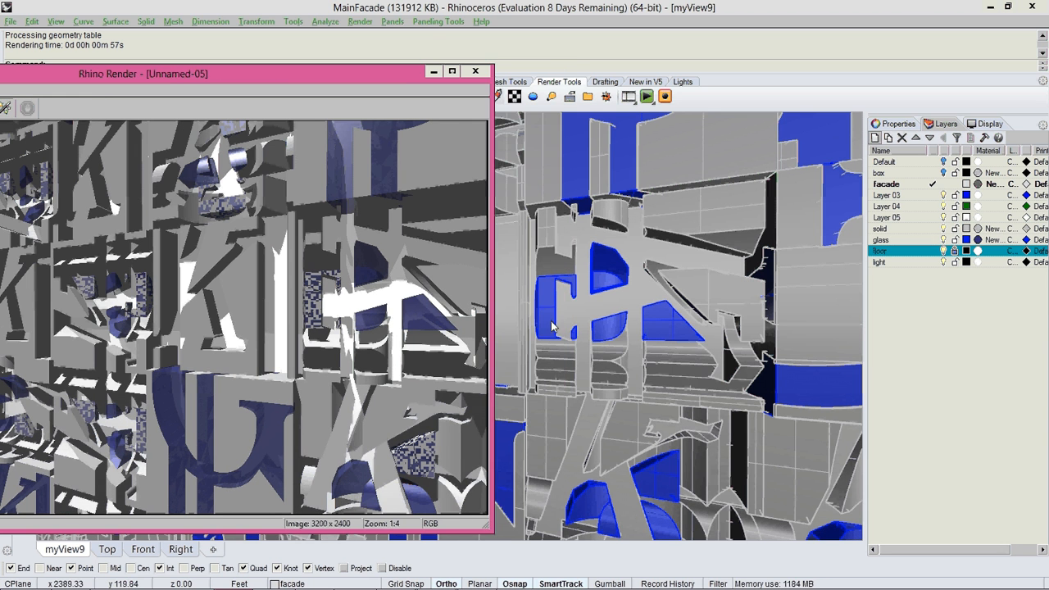
Delete the solid polysurfaces overlapping the glass pieces in the two large letter panels at the close-up's near end
click(552, 326)
click(610, 359)
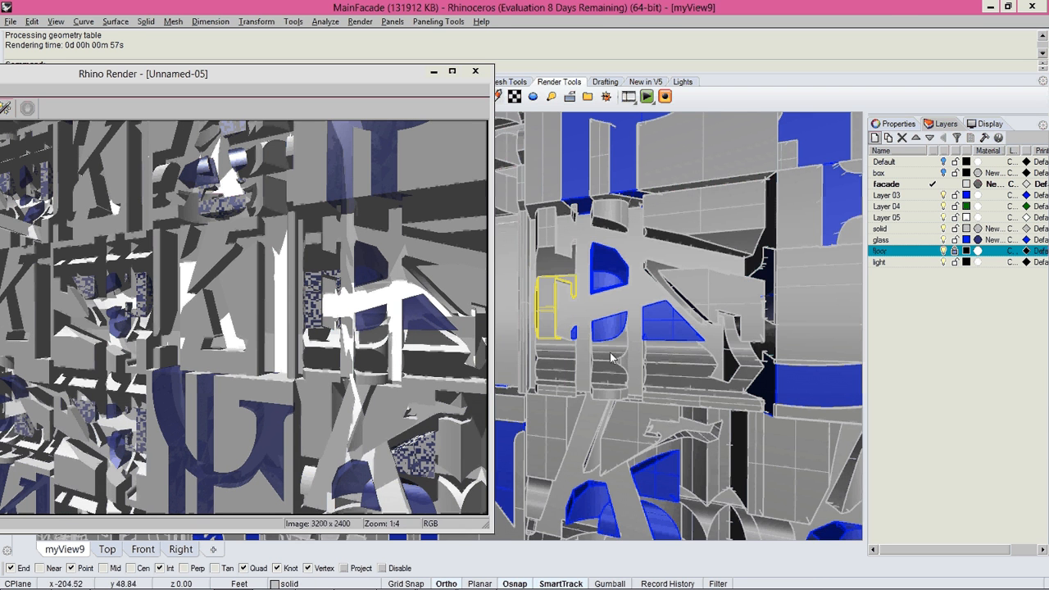
key(Delete)
click(660, 483)
click(696, 513)
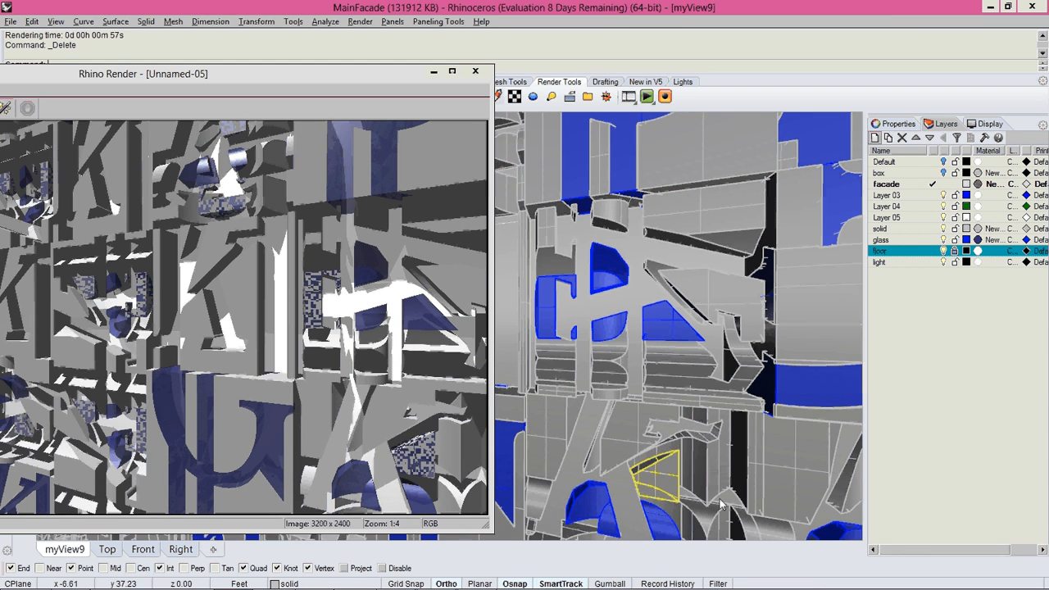
key(Delete)
Uncover the facade's upper middle panel and delete the solid polysurface overlapping its curved lower glass piece
drag(322, 71, 675, 219)
click(461, 202)
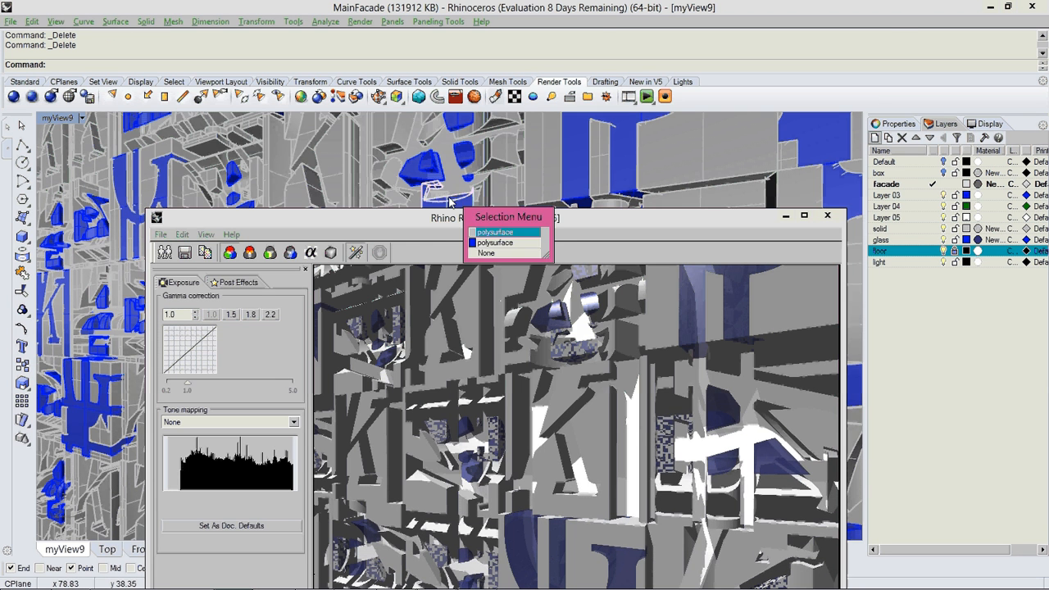
click(502, 236)
Delete the curved and angular solid polysurfaces overlapping the glass in the small letter panel beside the middle K
drag(456, 221, 718, 63)
click(353, 293)
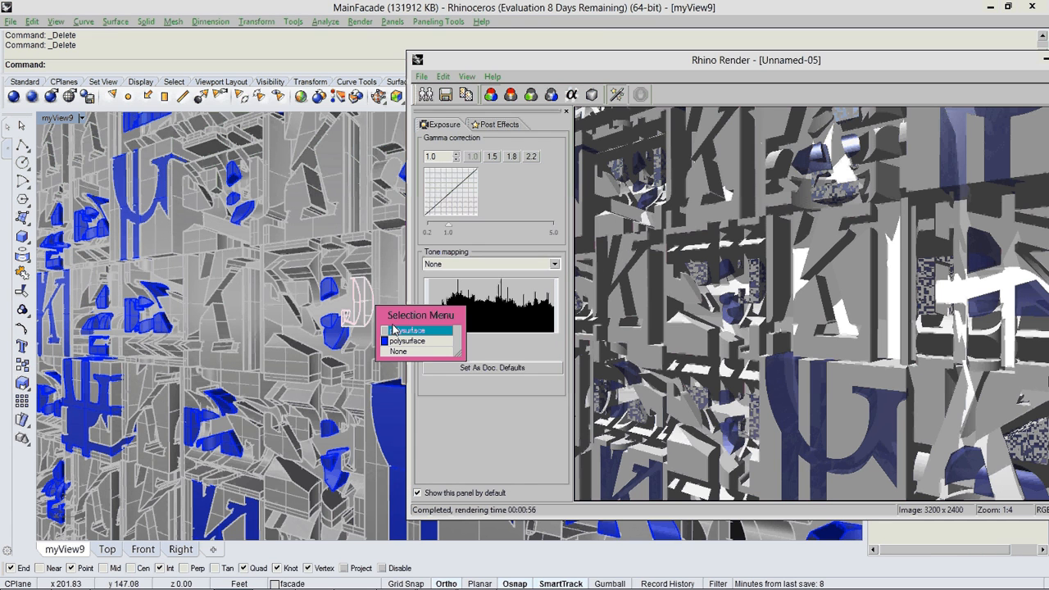
click(405, 332)
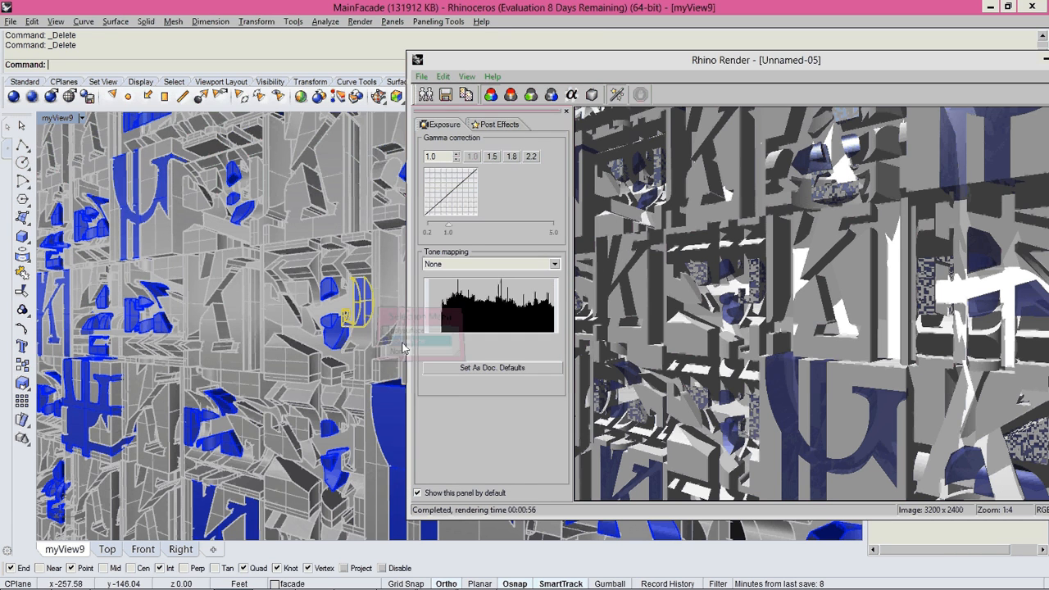
click(305, 299)
click(352, 332)
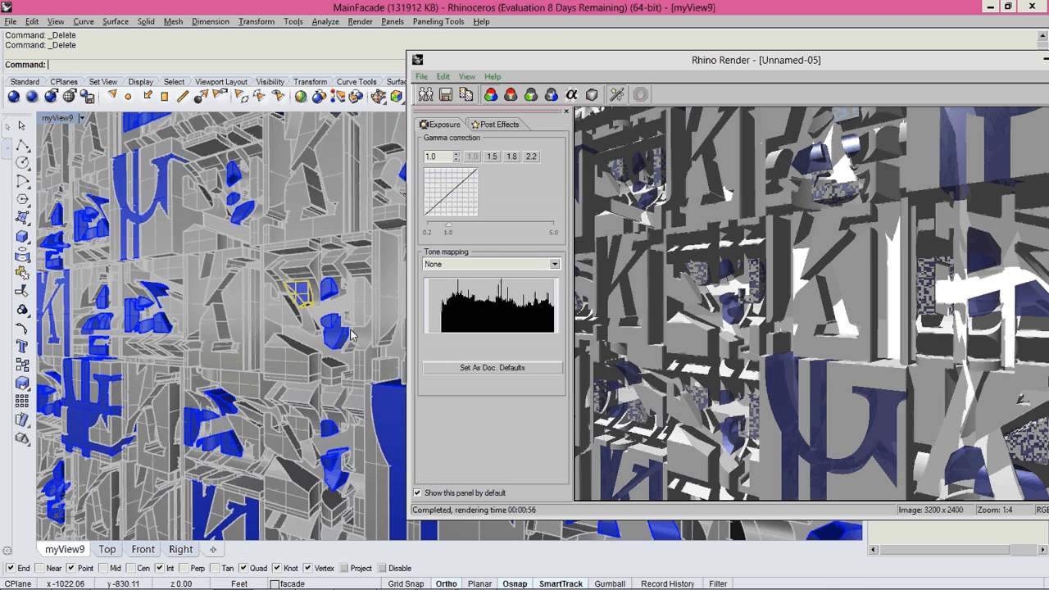
key(Delete)
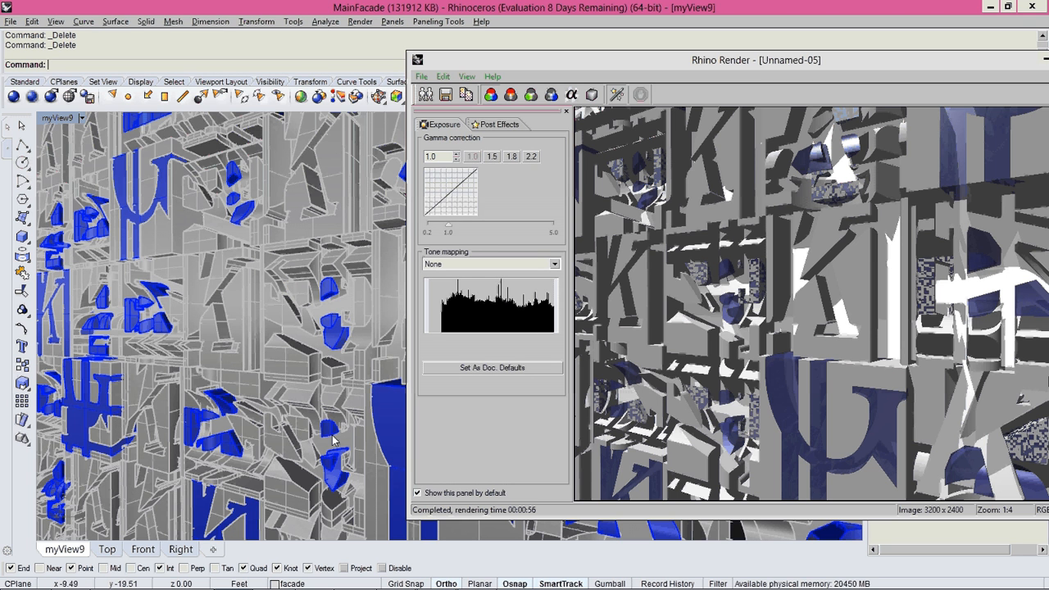
Delete the solid polysurfaces overlapping the glass pieces in the two small letter panels of the row below the middle K
click(373, 459)
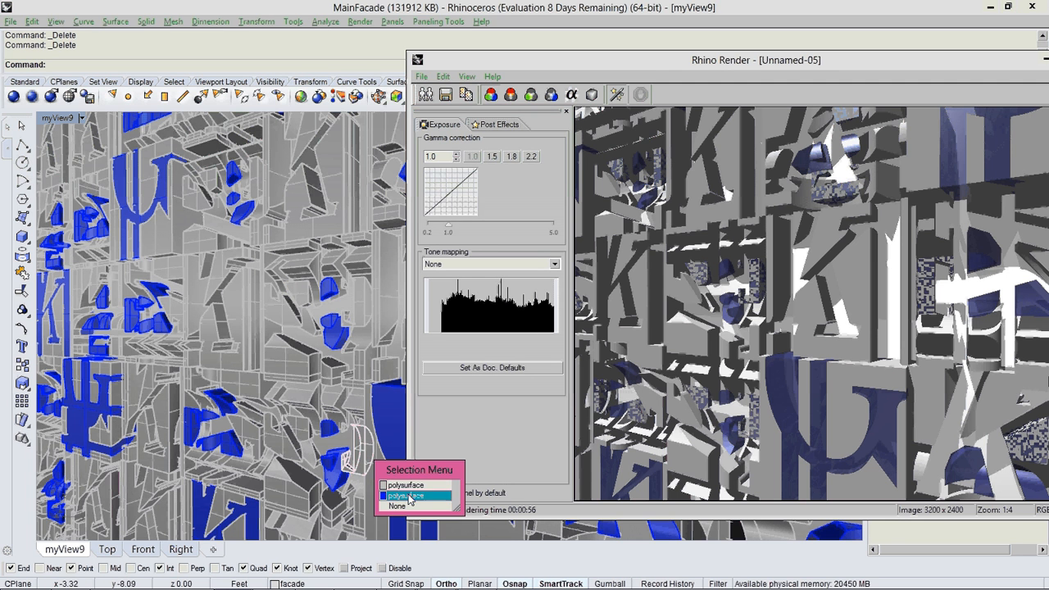
click(344, 463)
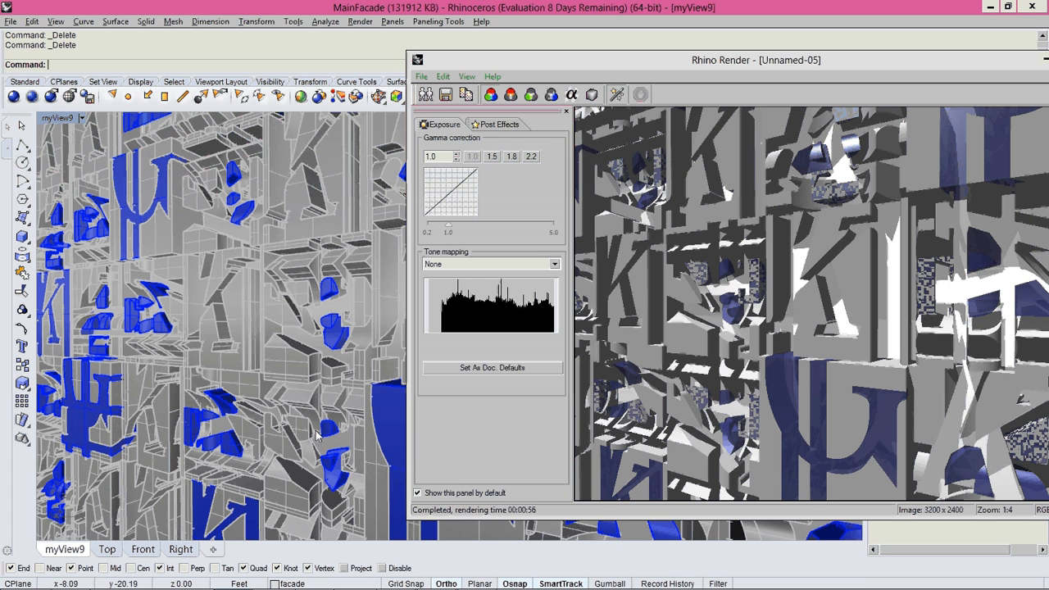
click(318, 436)
click(351, 468)
key(Delete)
click(254, 467)
click(271, 483)
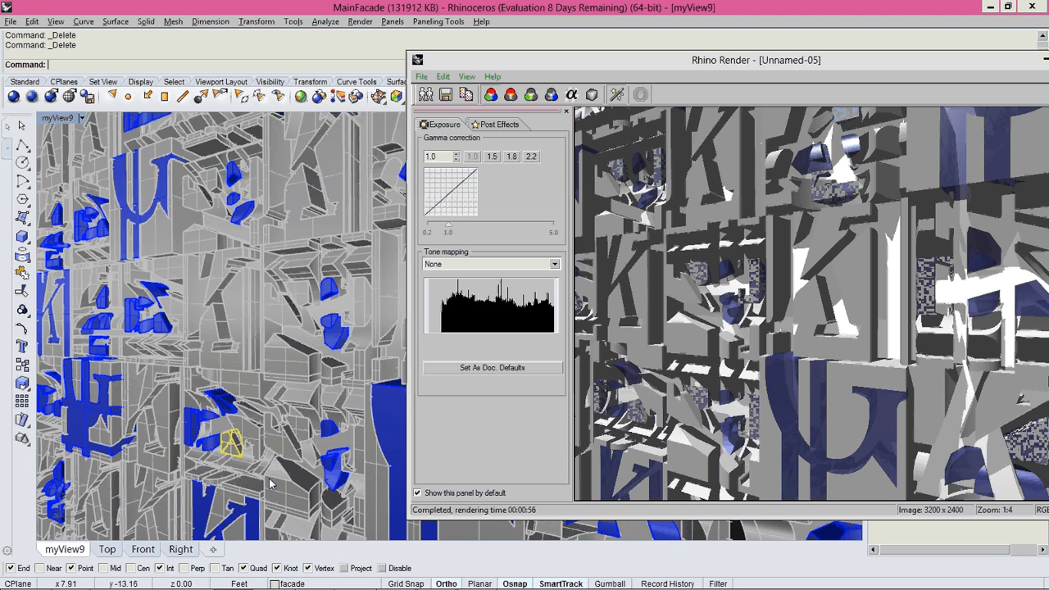
key(Delete)
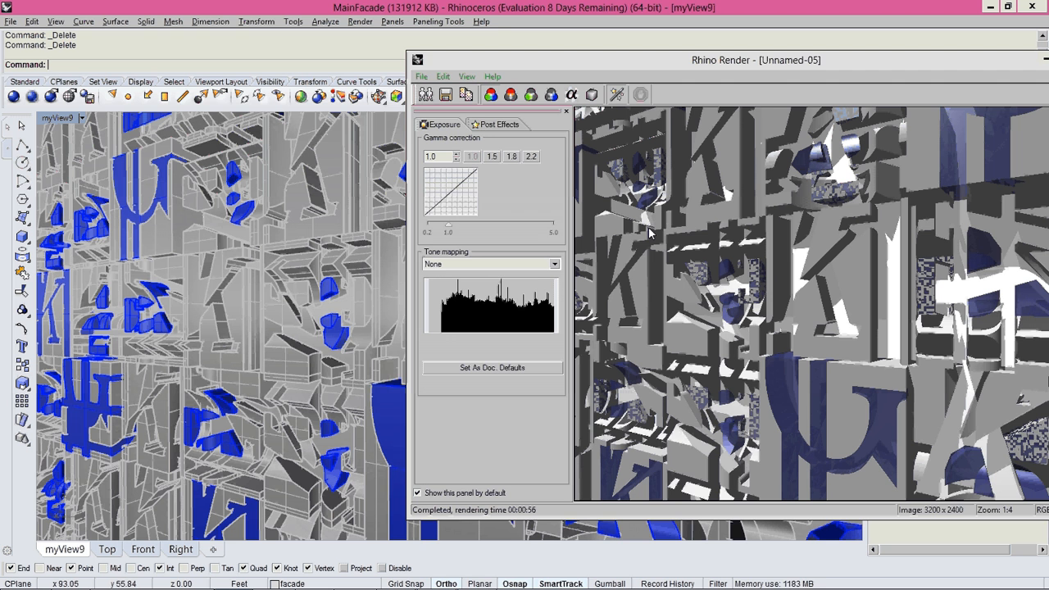
Delete the solid polysurfaces overlapping the glass pieces in the small panel before the middle K and the upper panel above it
drag(557, 60, 473, 66)
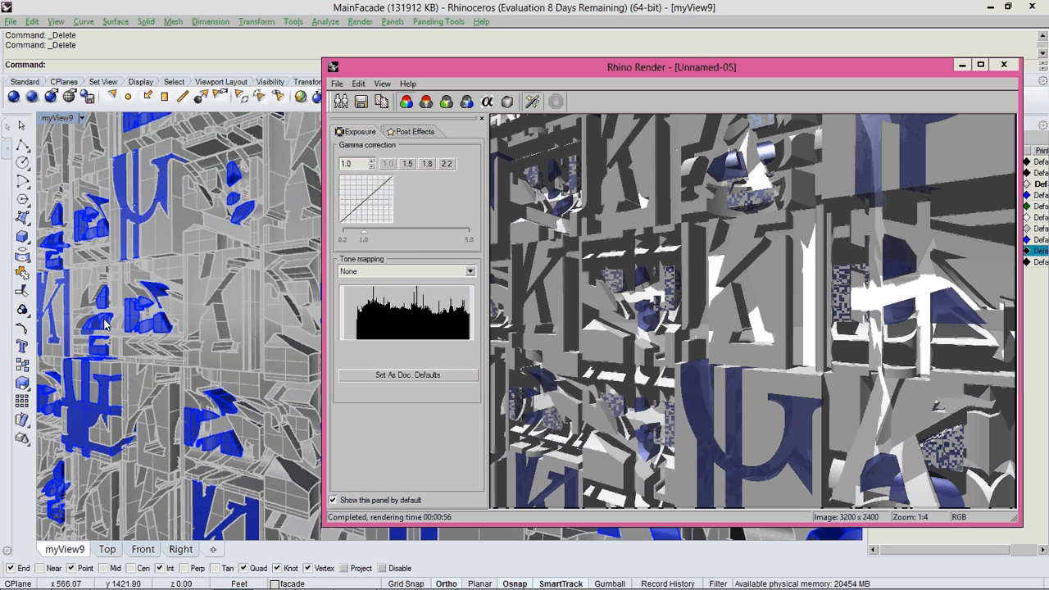
click(173, 336)
click(207, 366)
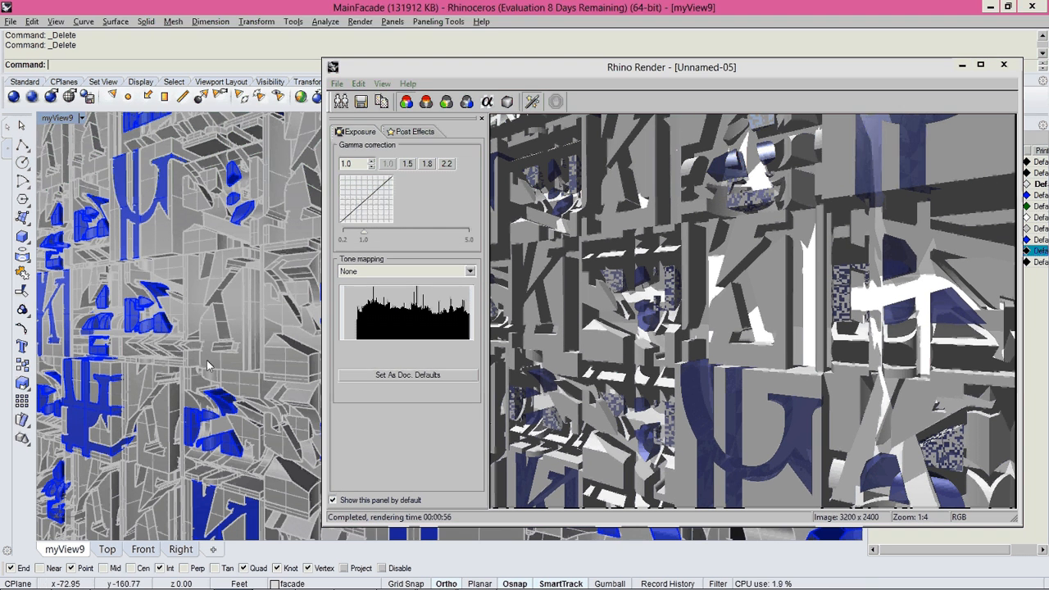
click(259, 180)
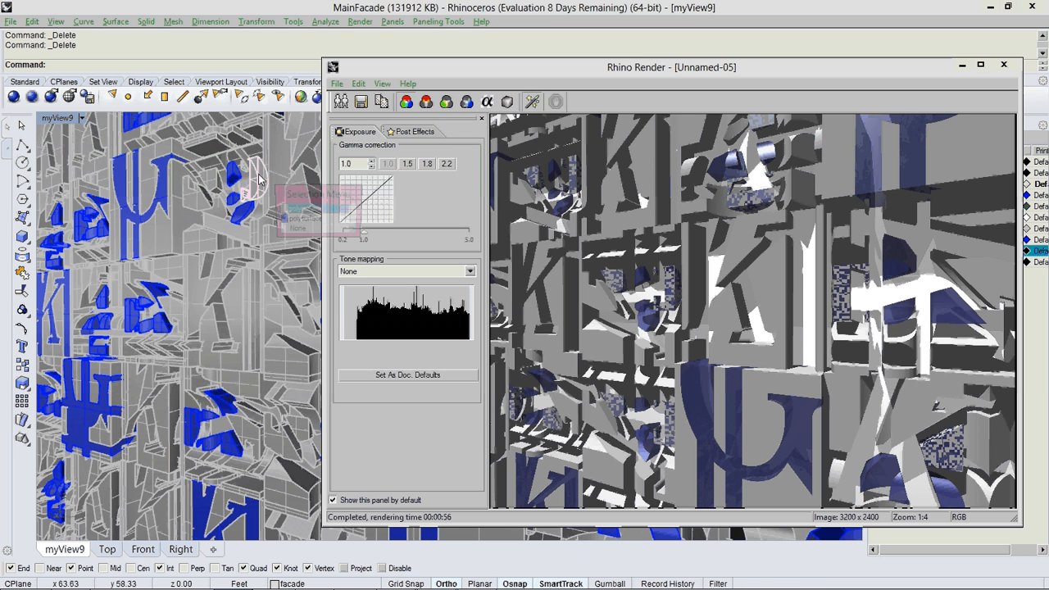
click(304, 213)
click(211, 184)
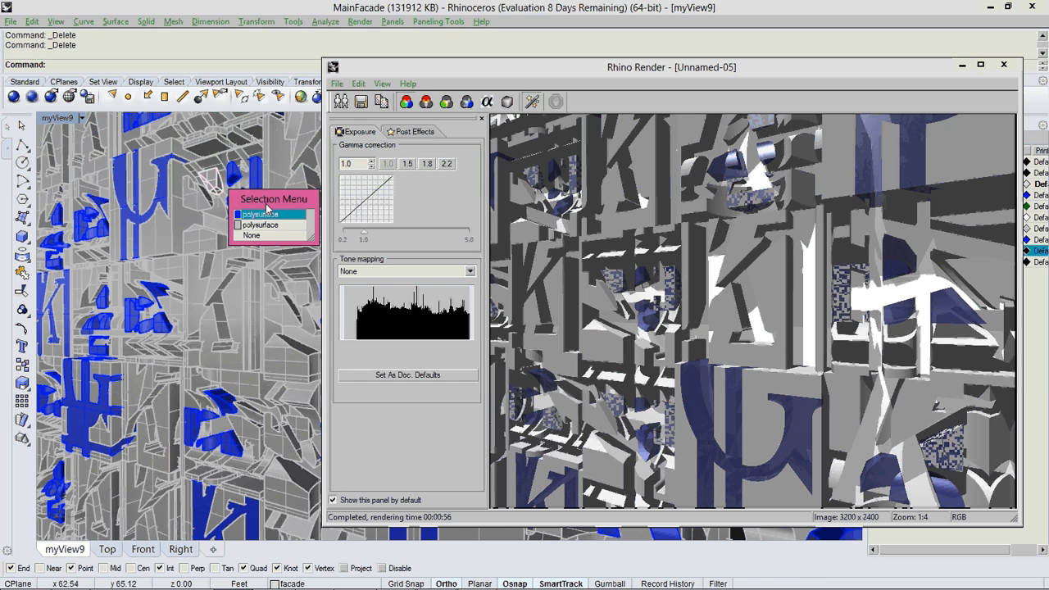
click(264, 214)
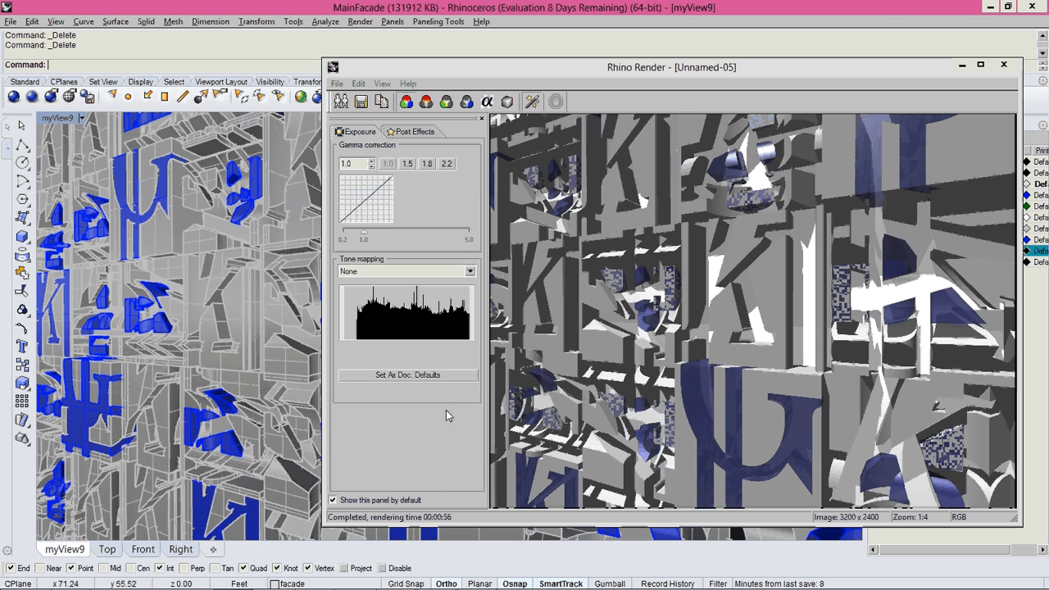
Delete the last solid polysurface overlapping glass in the lower small panel and render the myView9 close-up again
drag(584, 67, 654, 20)
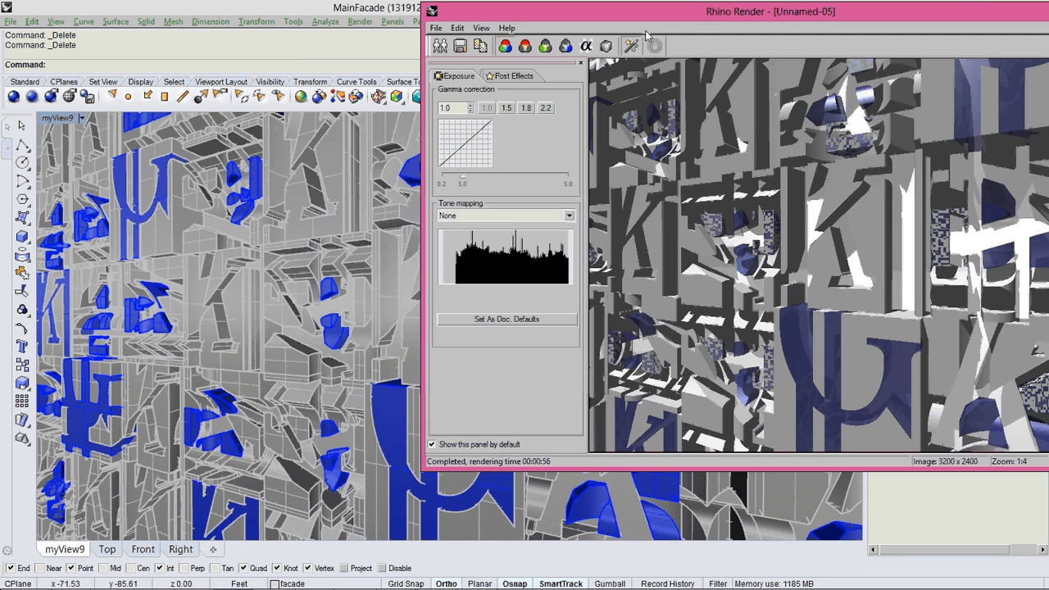
click(304, 429)
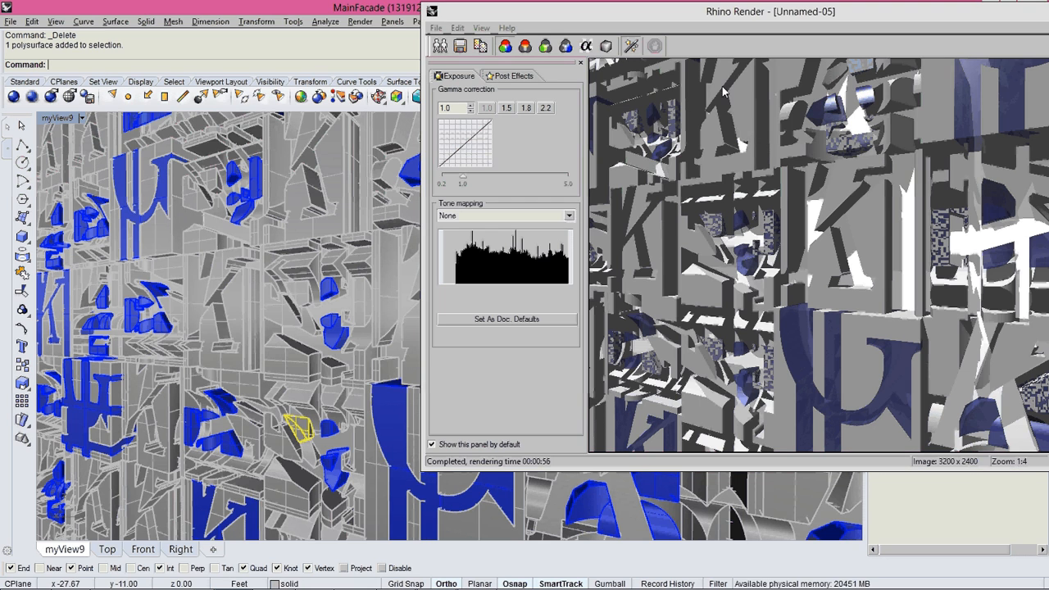
drag(806, 18, 533, 243)
drag(590, 200, 415, 71)
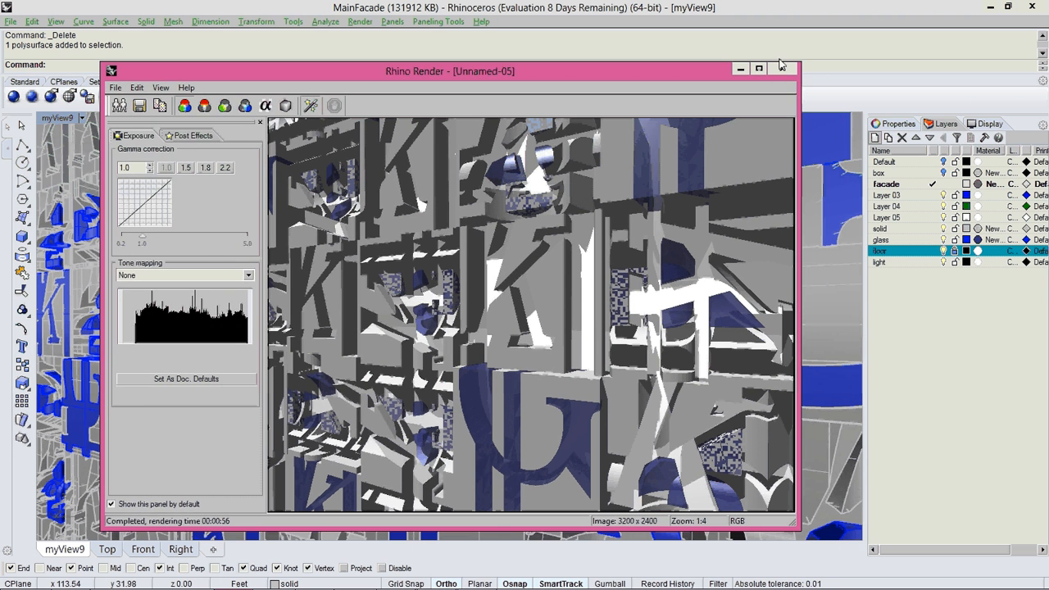
drag(573, 69, 579, 74)
key(ctrl+r)
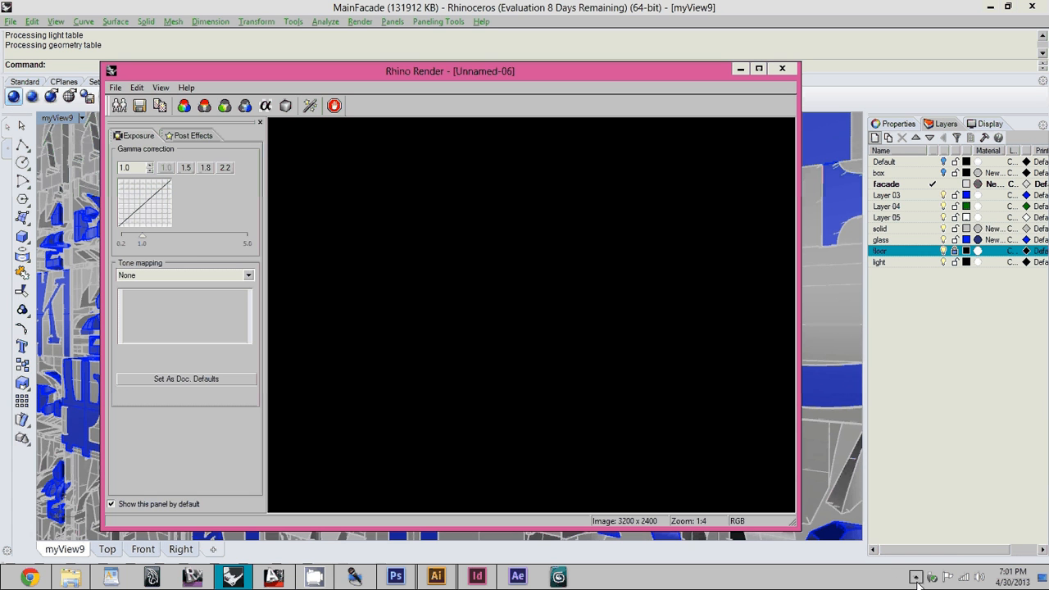
click(915, 577)
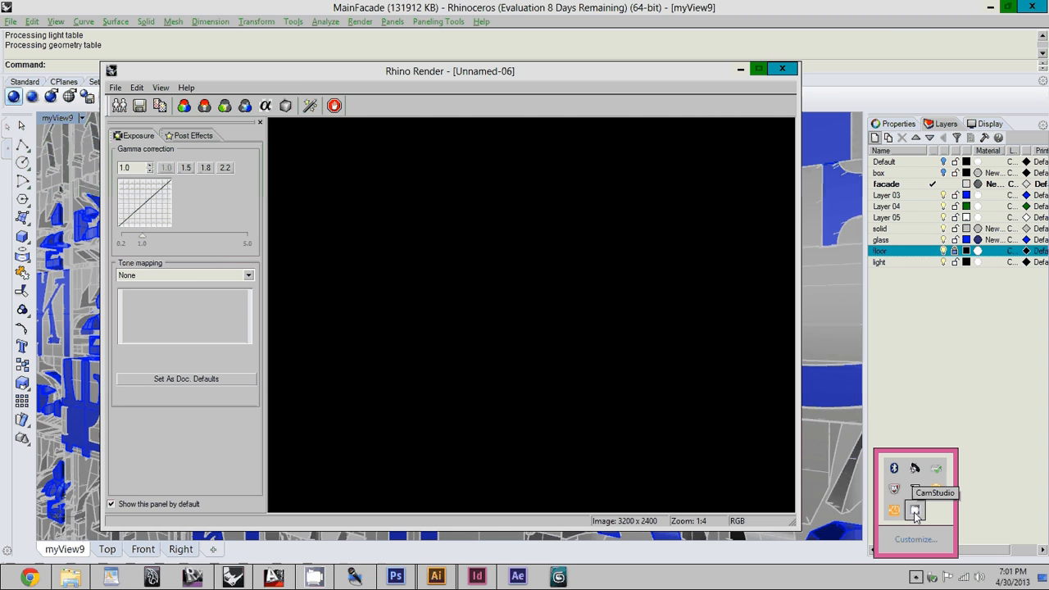
click(914, 511)
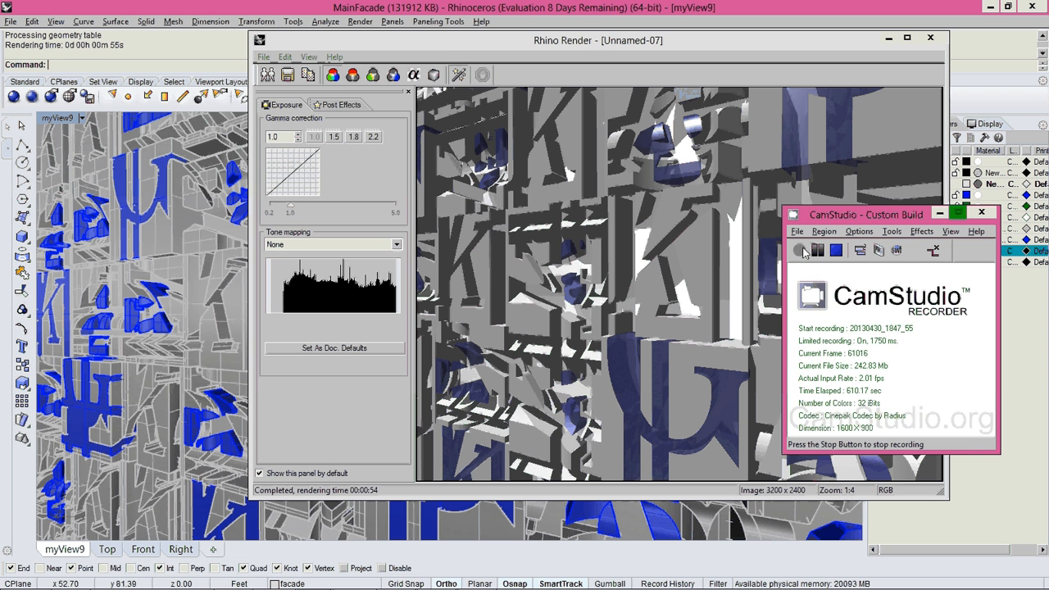
click(939, 214)
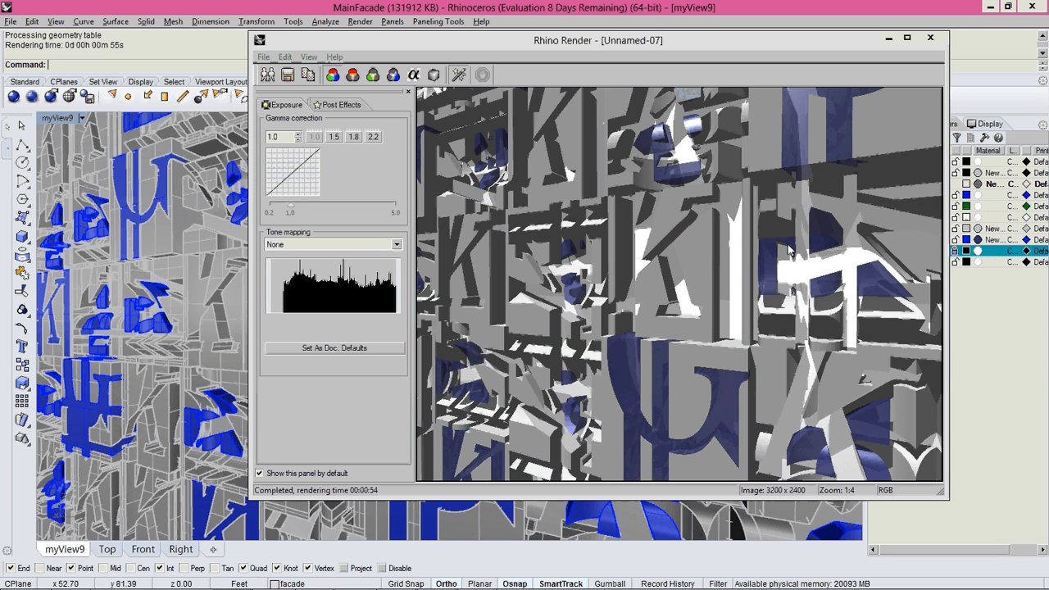
Maximize the finished render and inspect the cleaned-up glass pieces across the close-up
drag(655, 41, 564, 42)
click(815, 41)
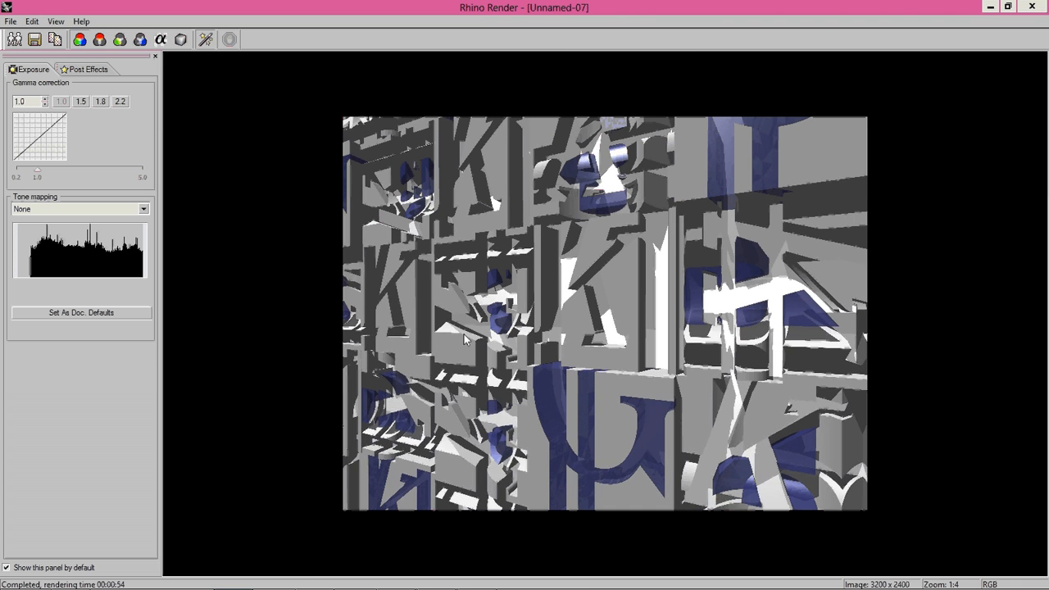
scroll(463, 338, up, 1)
scroll(550, 327, down, 1)
Save the close-up render to the Desktop as the JPEG image facadeMain5
click(34, 39)
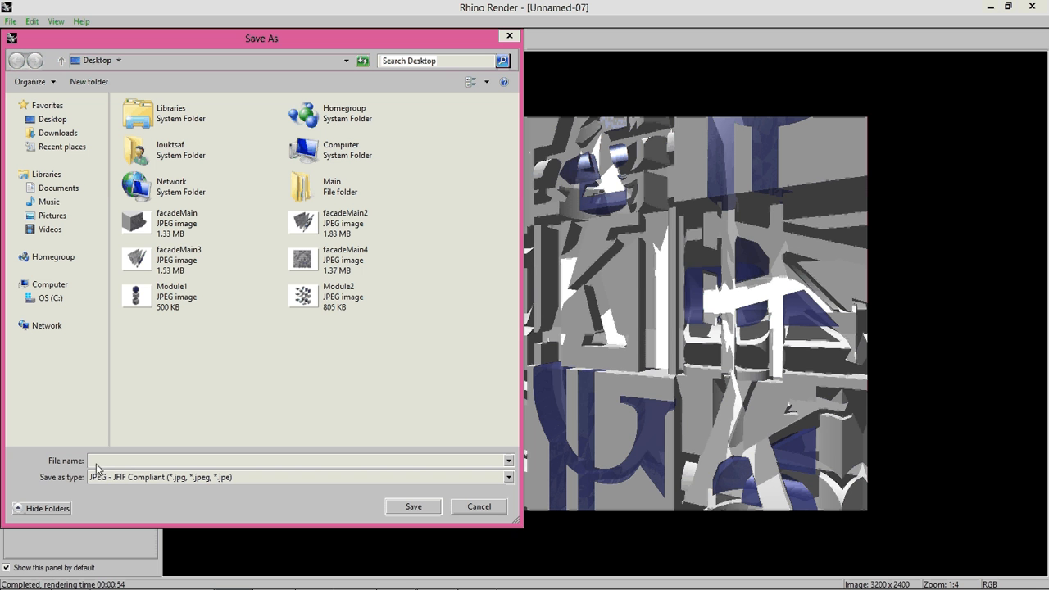
click(173, 261)
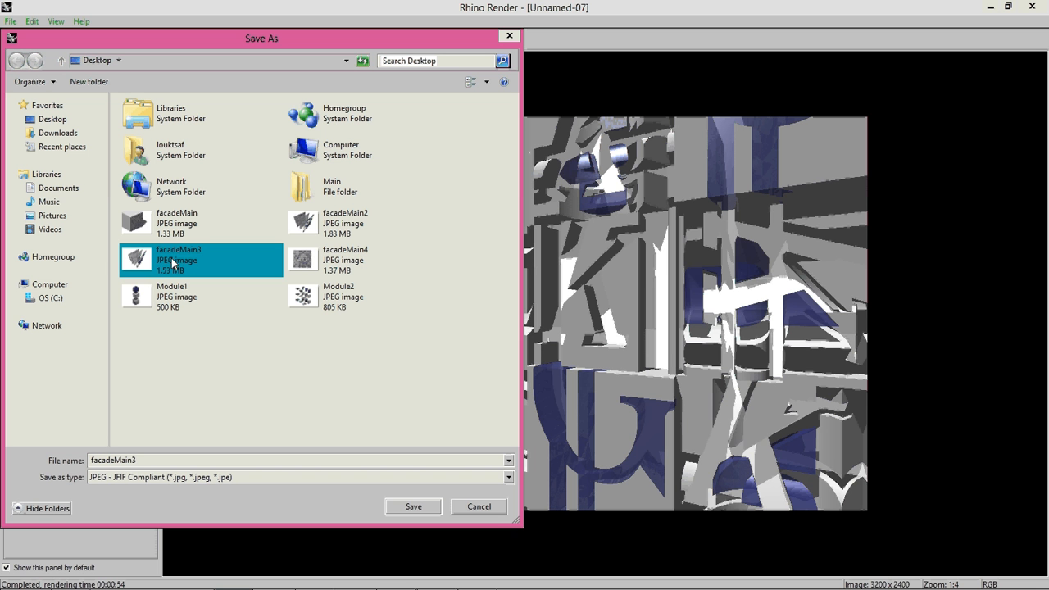
click(158, 459)
key(BackSpace)
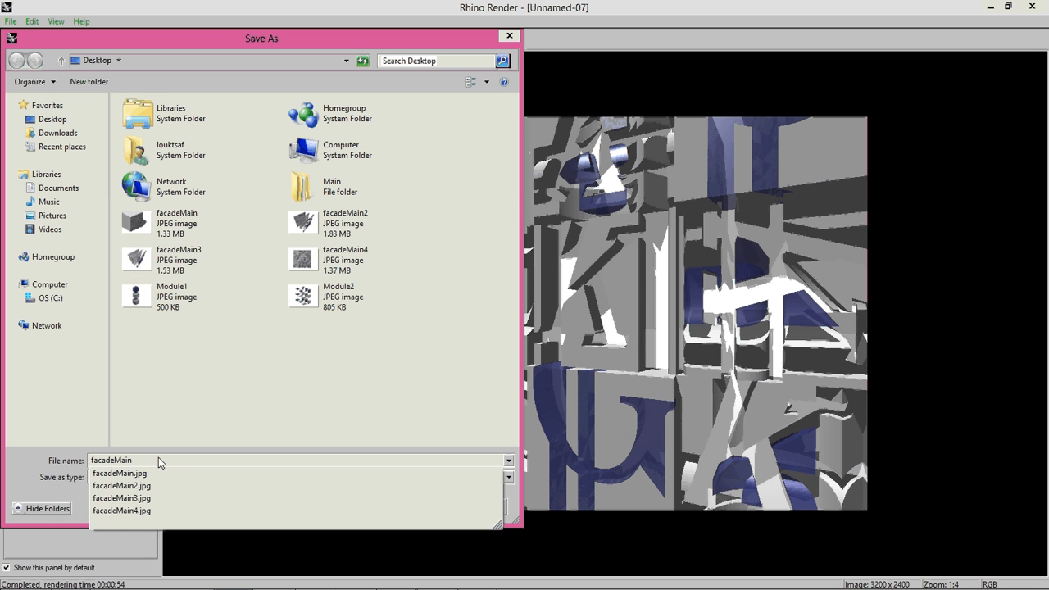
text(5)
key(Return)
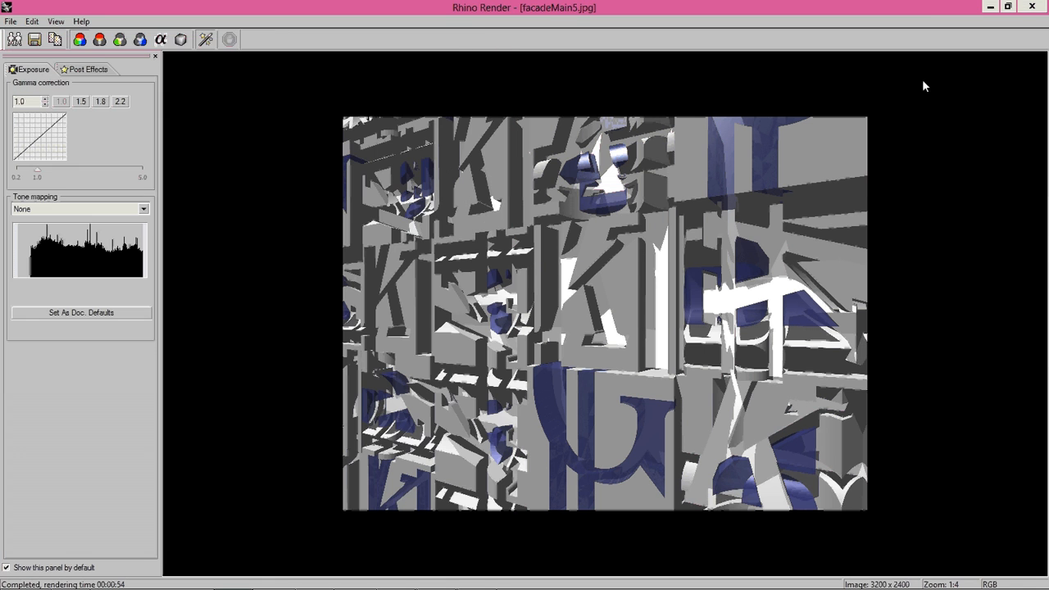
Restore the render window beside the model and select the triangular glass piece to compare it with the saved render
double_click(928, 8)
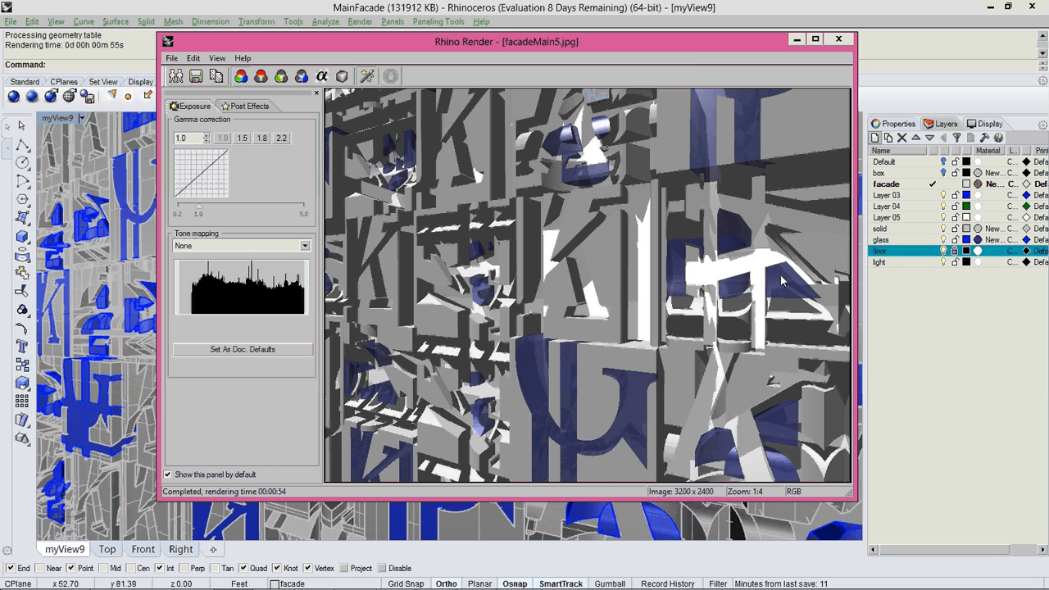
drag(691, 46, 424, 60)
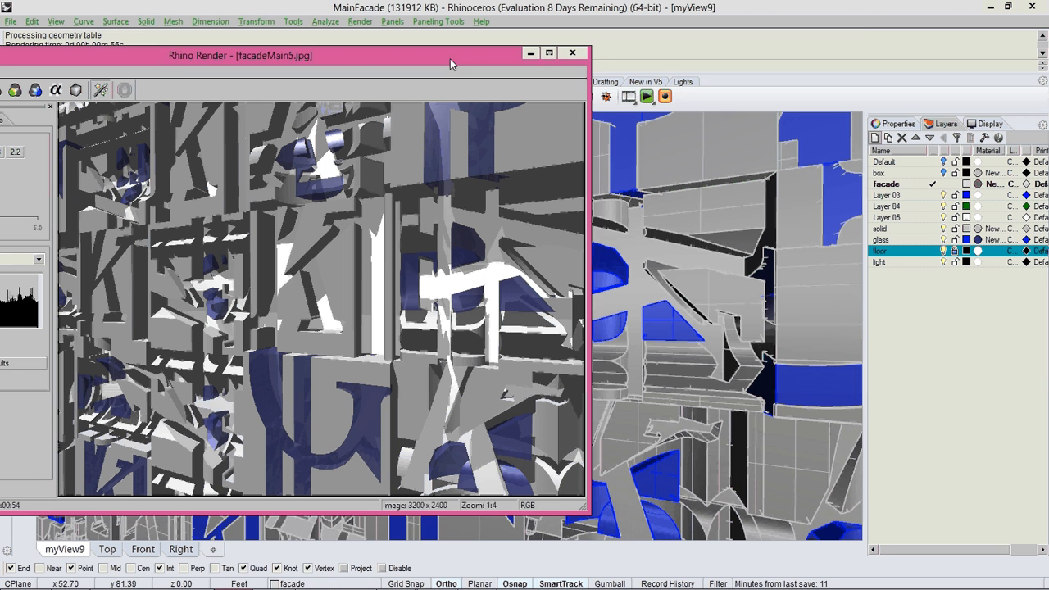
click(658, 330)
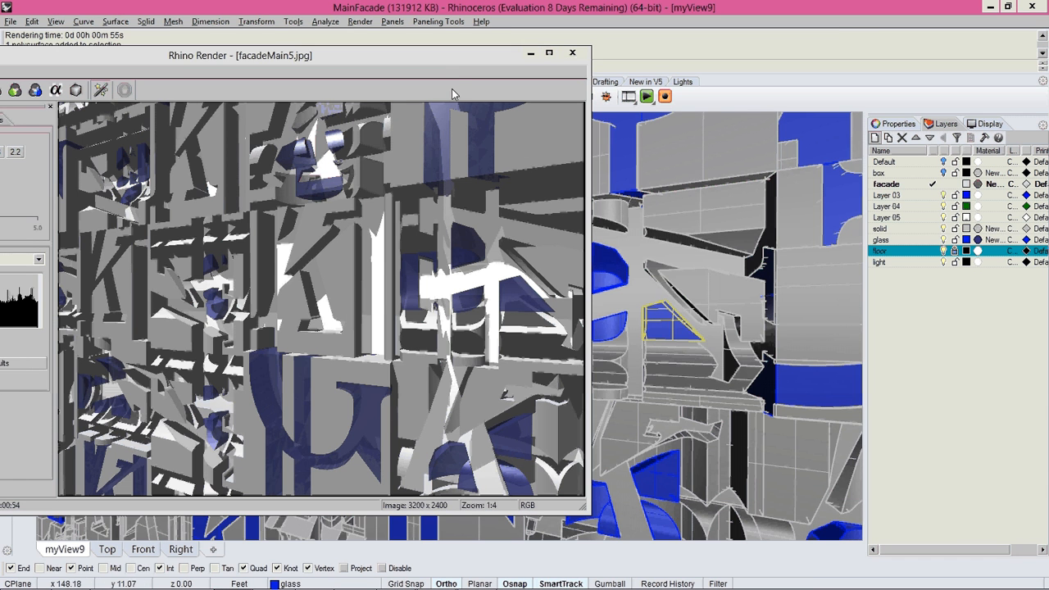
drag(452, 62, 458, 62)
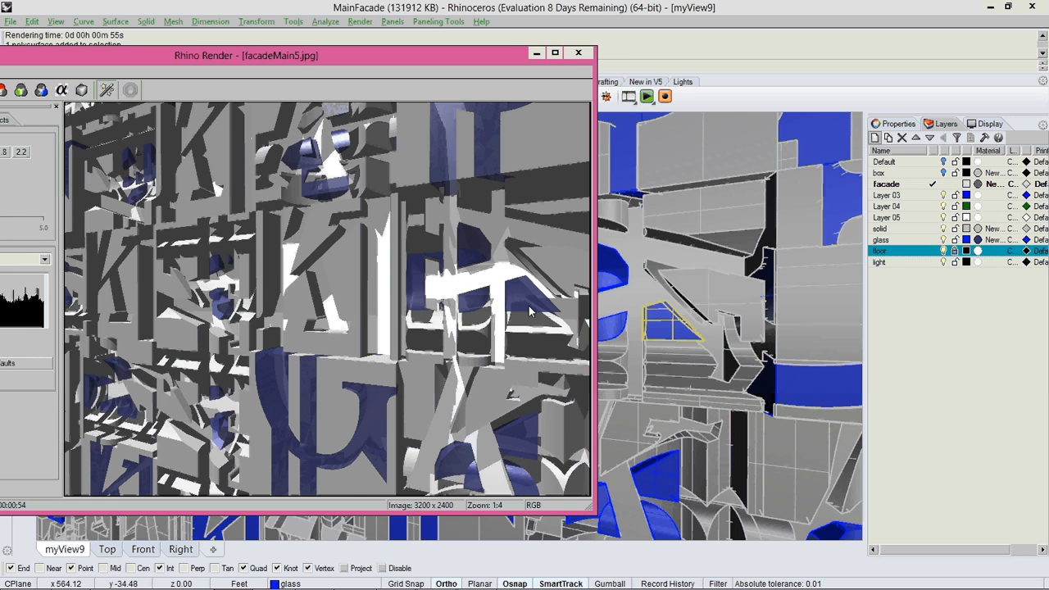
mouse_move(293, 64)
mouse_down()
mouse_move(323, 64)
mouse_move(310, 64)
mouse_up()
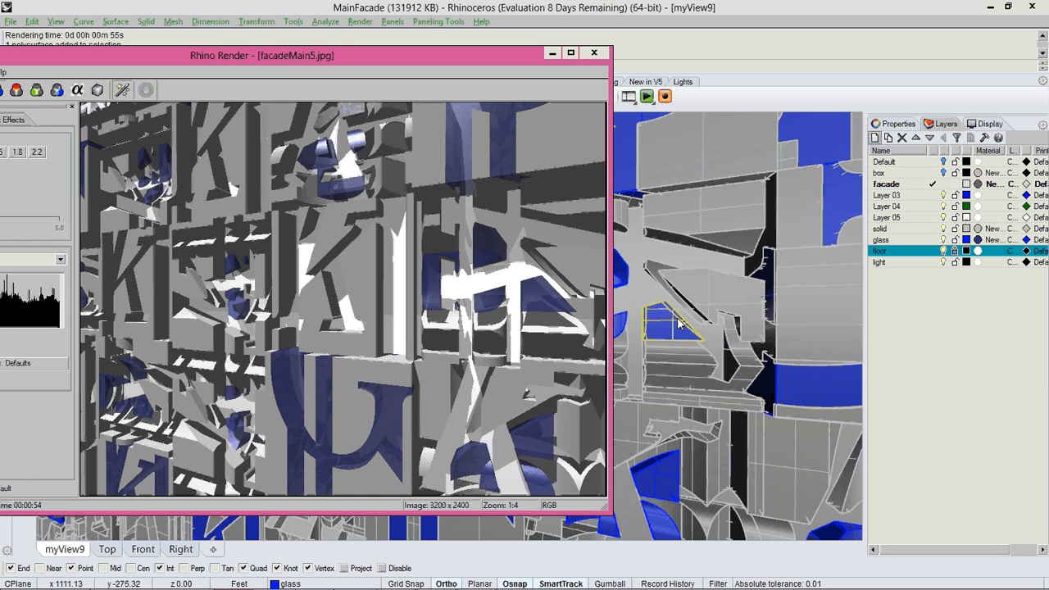